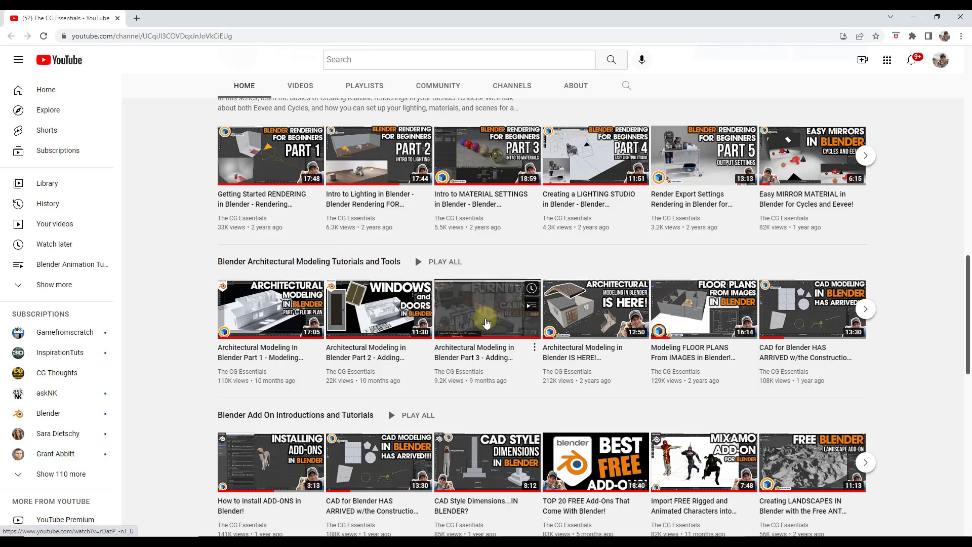
Switch to Blender and exclude the Windows, Doors and Furniture/Cabinets collections from the floor plan scene
click(916, 20)
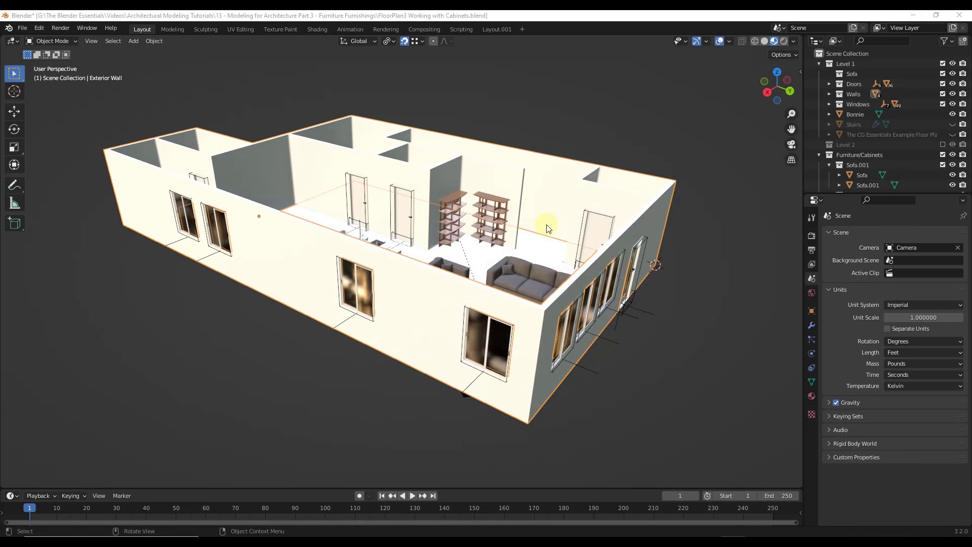
middle_drag(454, 255, 460, 271)
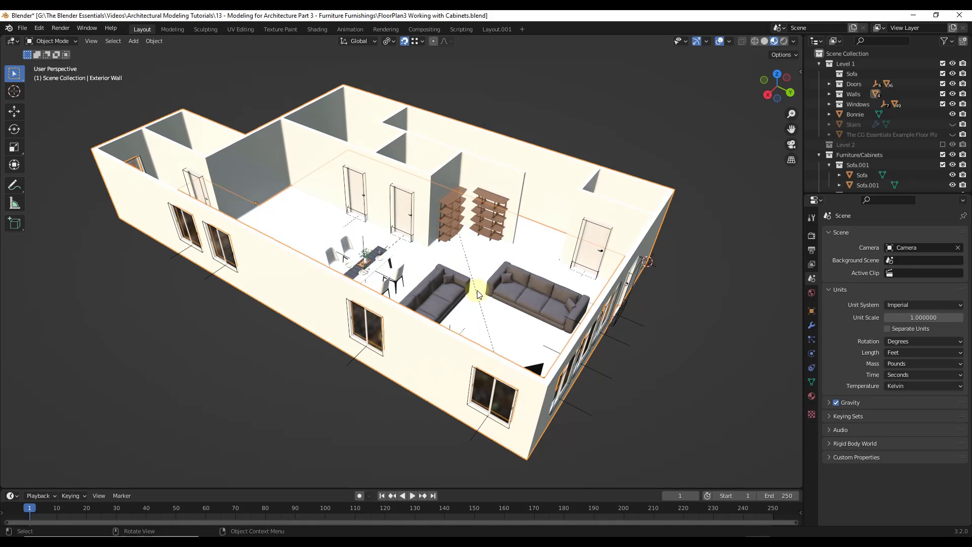
click(943, 104)
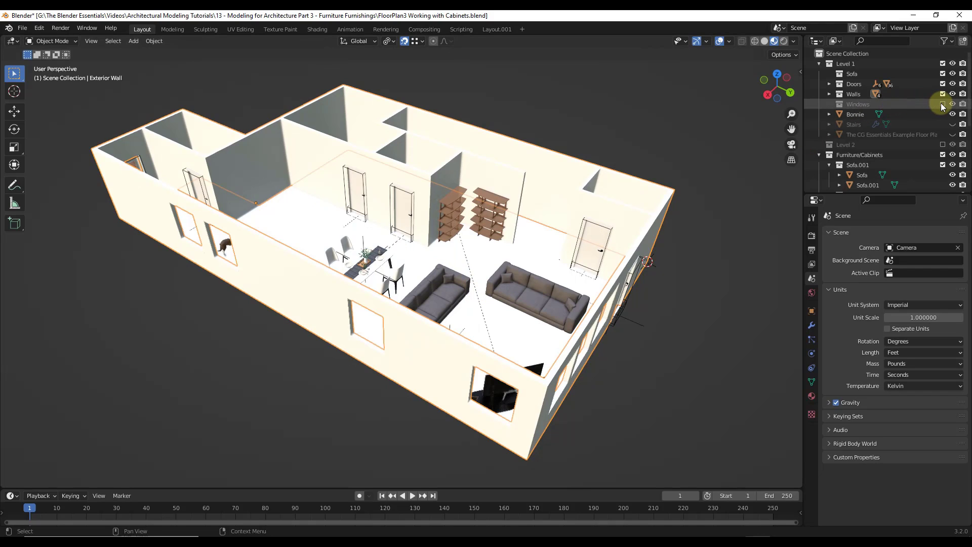
click(943, 83)
click(944, 154)
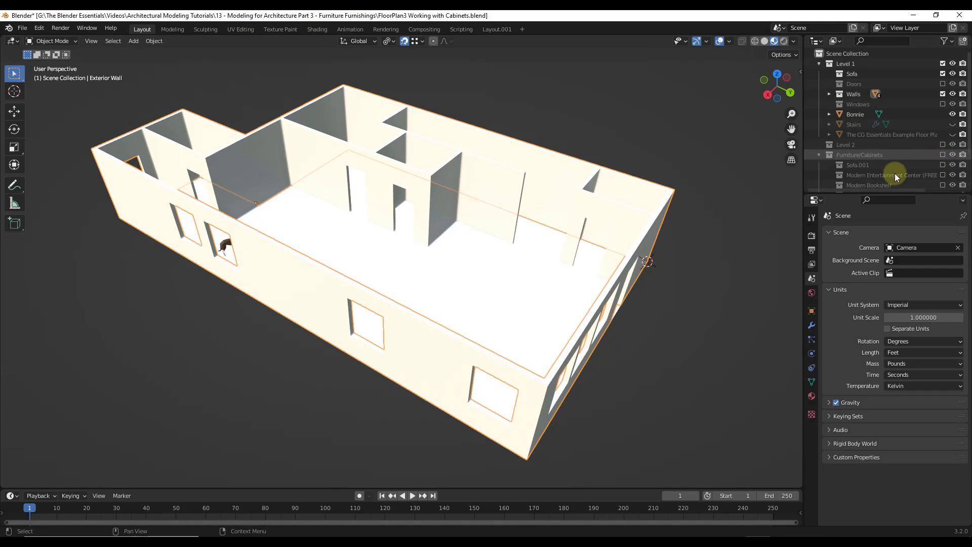
mouse_move(456, 298)
middle_down()
mouse_move(466, 303)
mouse_move(397, 299)
mouse_move(482, 288)
mouse_move(436, 282)
mouse_move(466, 298)
mouse_move(458, 300)
middle_up()
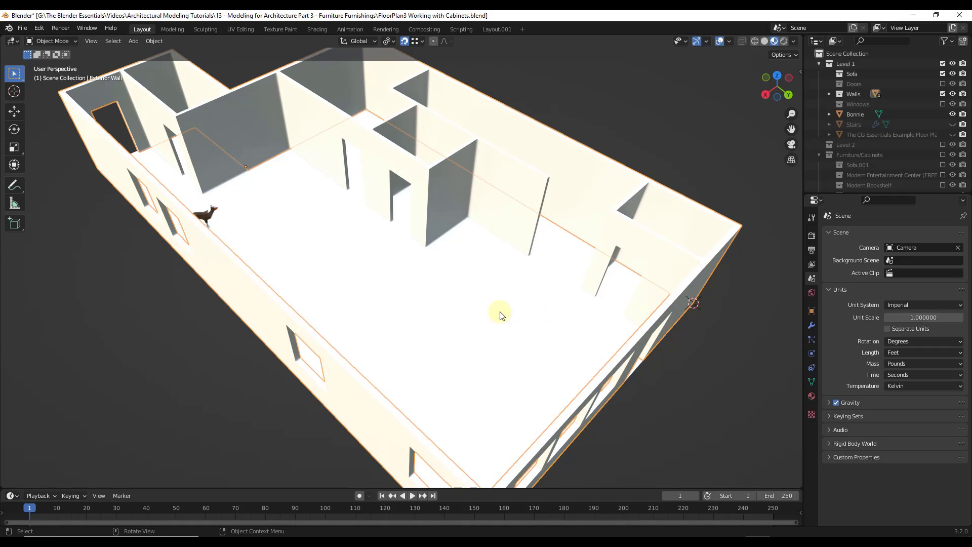
middle_drag(500, 315, 466, 299)
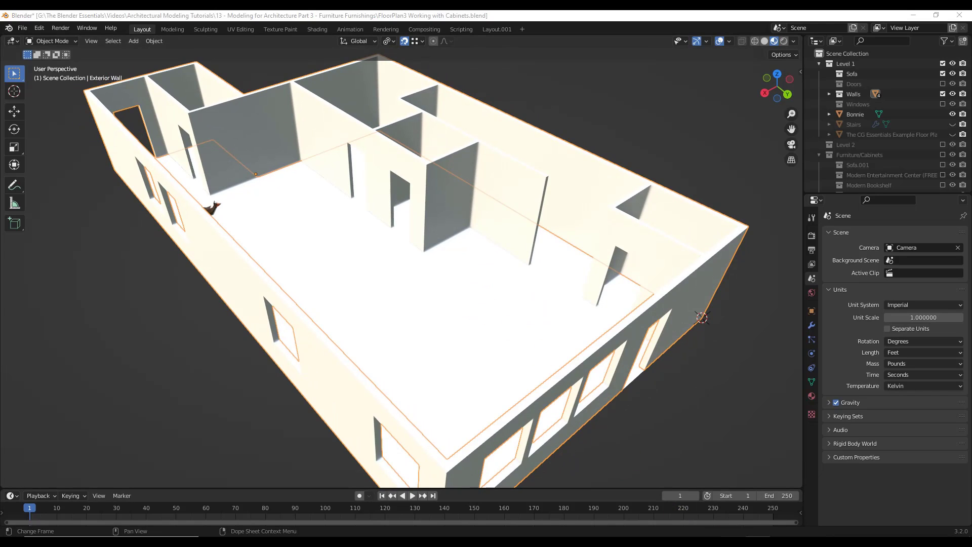
Switch to the browser, return to the 3Dassets.one results and search the assets for wood floor
click(834, 509)
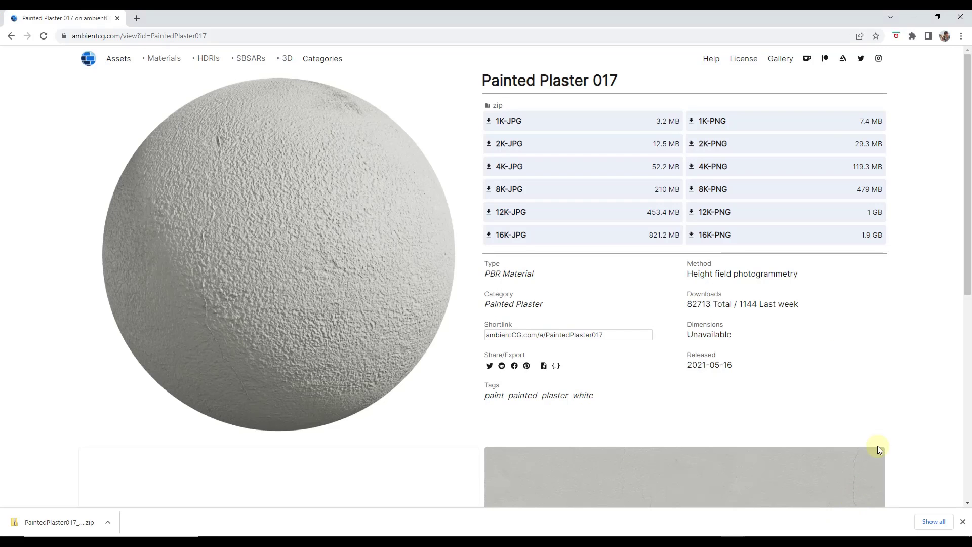
click(13, 35)
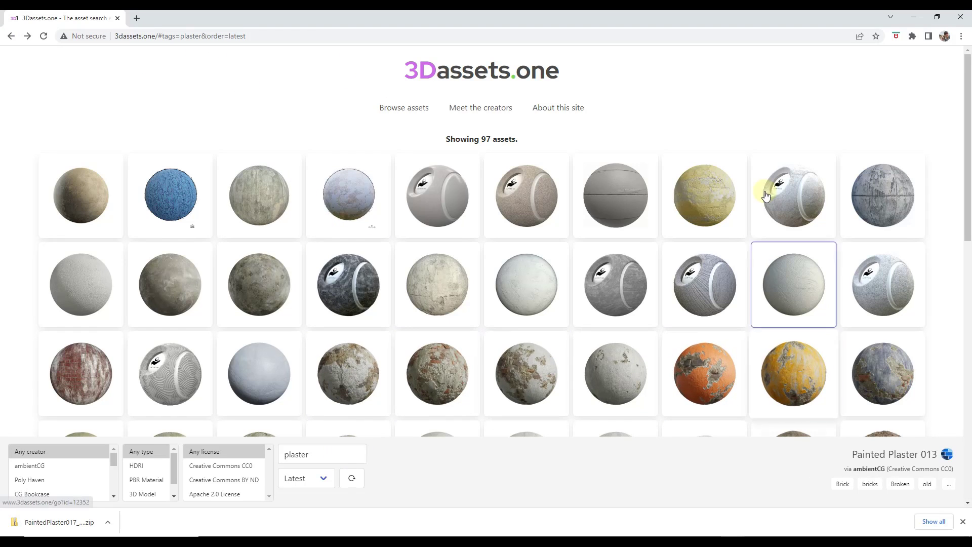
mouse_move(112, 463)
mouse_down()
mouse_move(111, 489)
mouse_move(113, 460)
mouse_up()
double_click(323, 456)
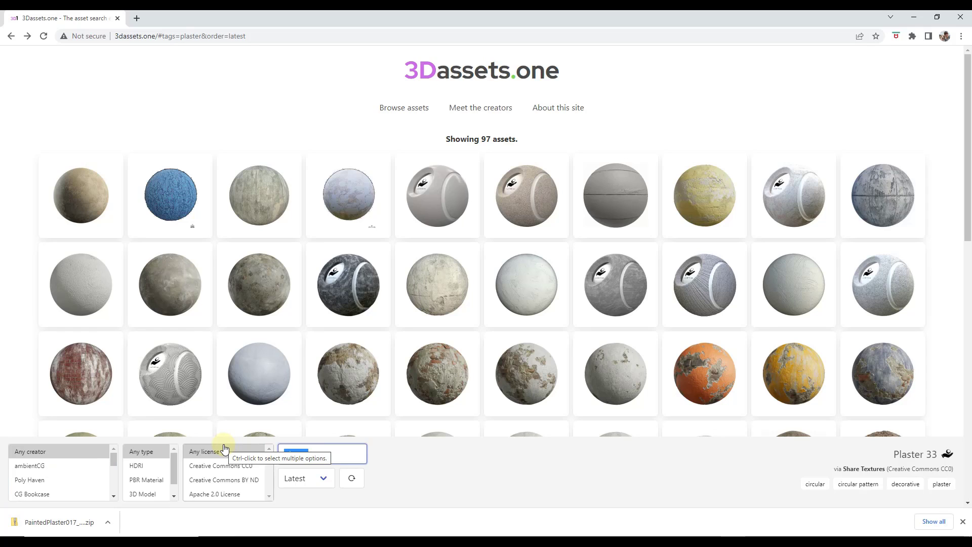
text(wood)
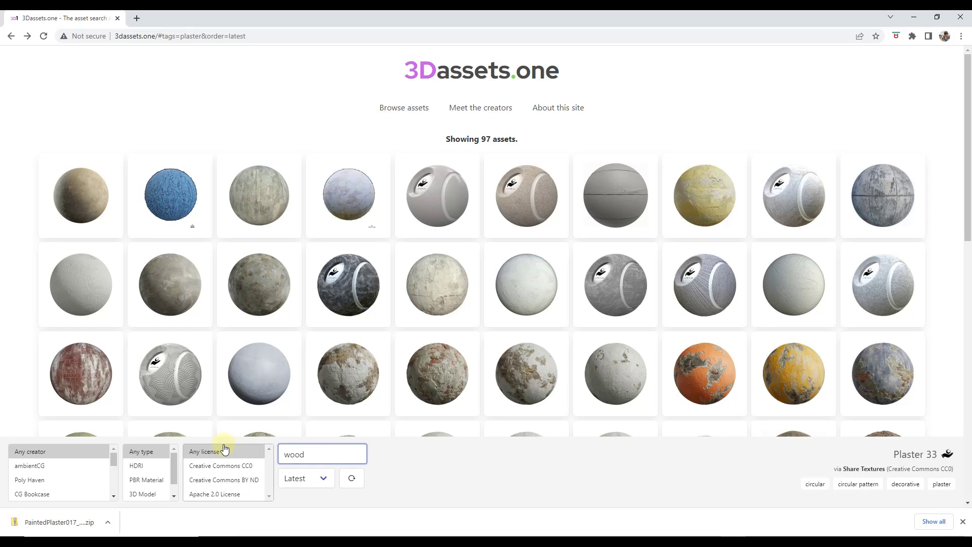
text( floor)
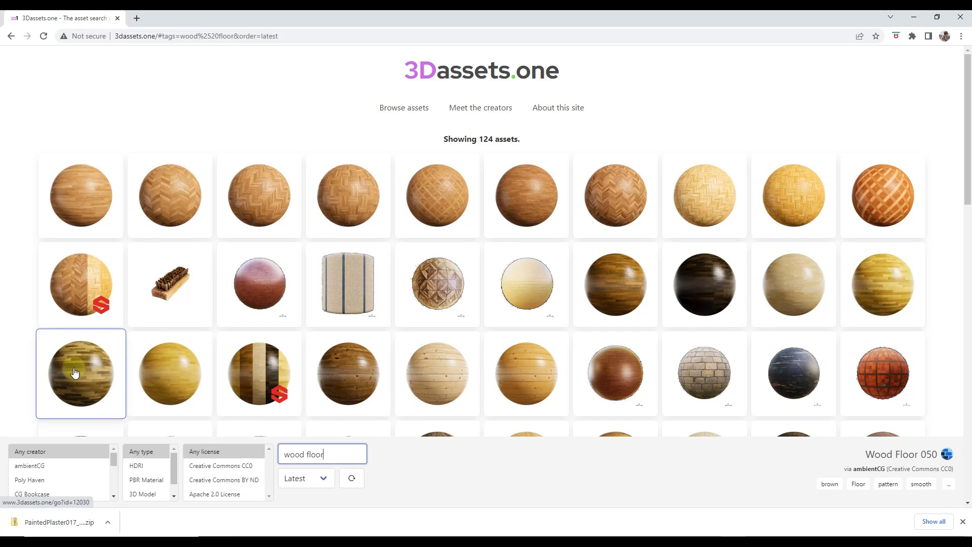
Open the Wood Floor 046 material page and download its 2K-JPG texture set
click(623, 296)
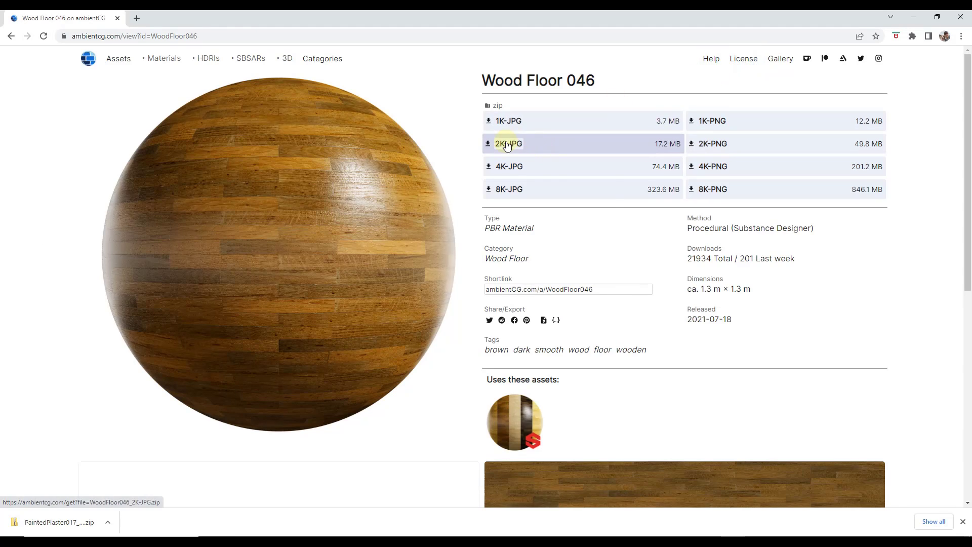
mouse_move(511, 150)
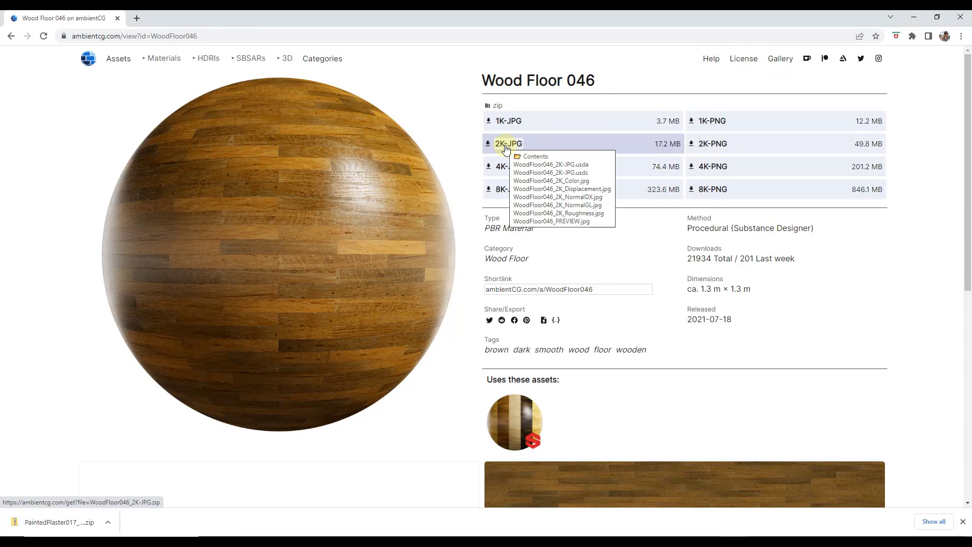
click(506, 148)
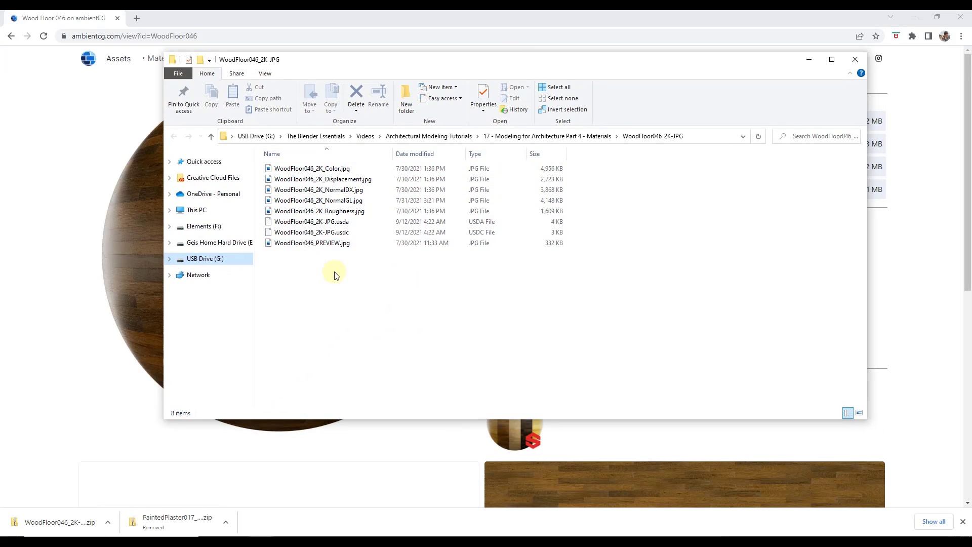
Show the WoodFloor046_2K-JPG folder's files as extra large icons and examine the WoodFloor046_PREVIEW.jpg image
right_click(329, 278)
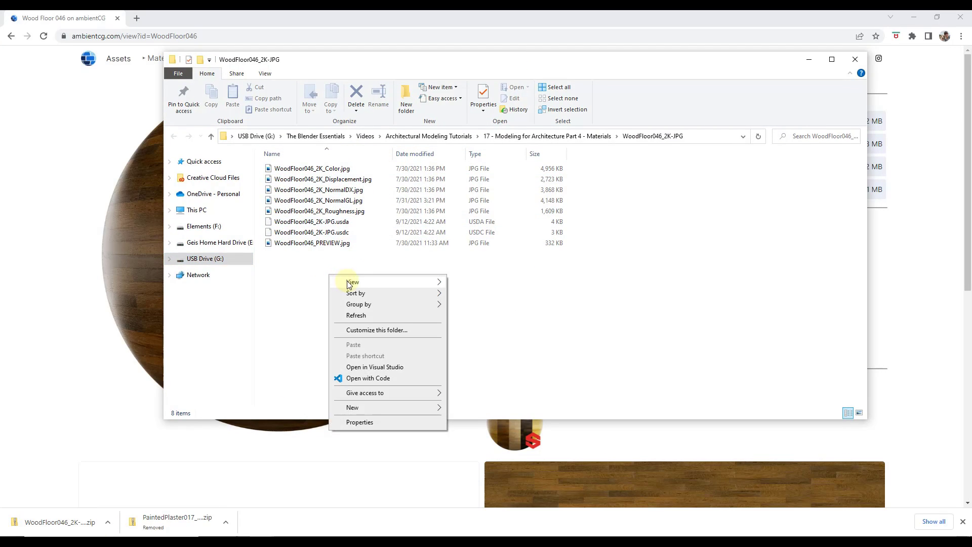
mouse_move(354, 282)
click(495, 281)
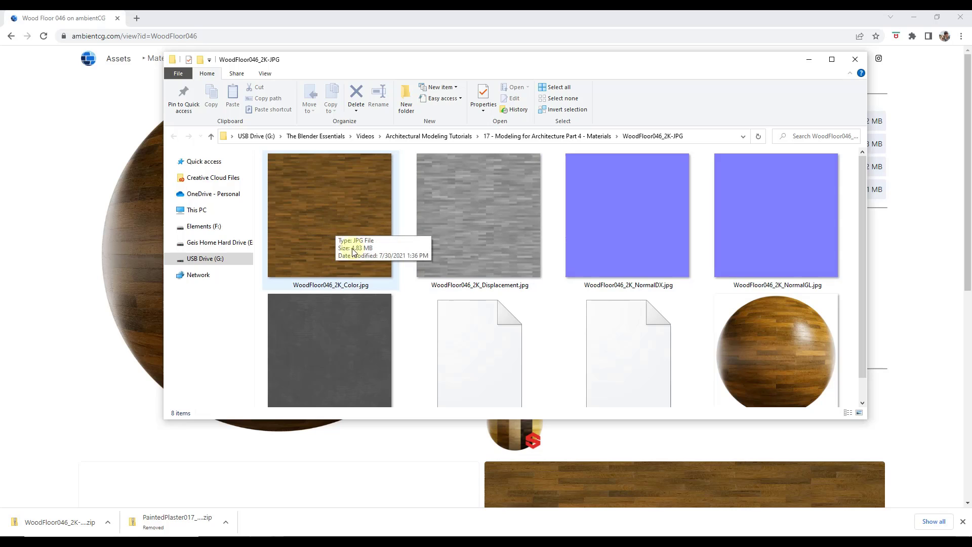
scroll(517, 272, down, 1)
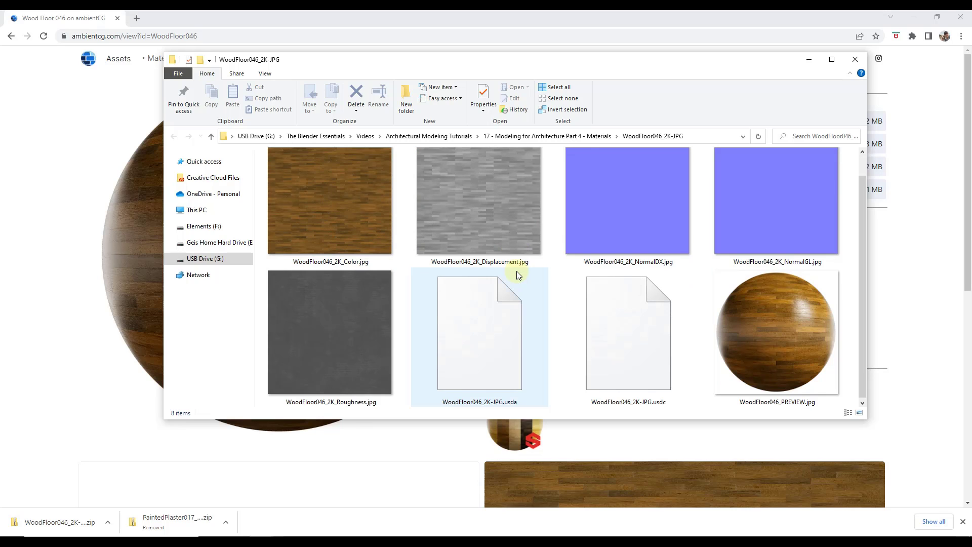
double_click(748, 323)
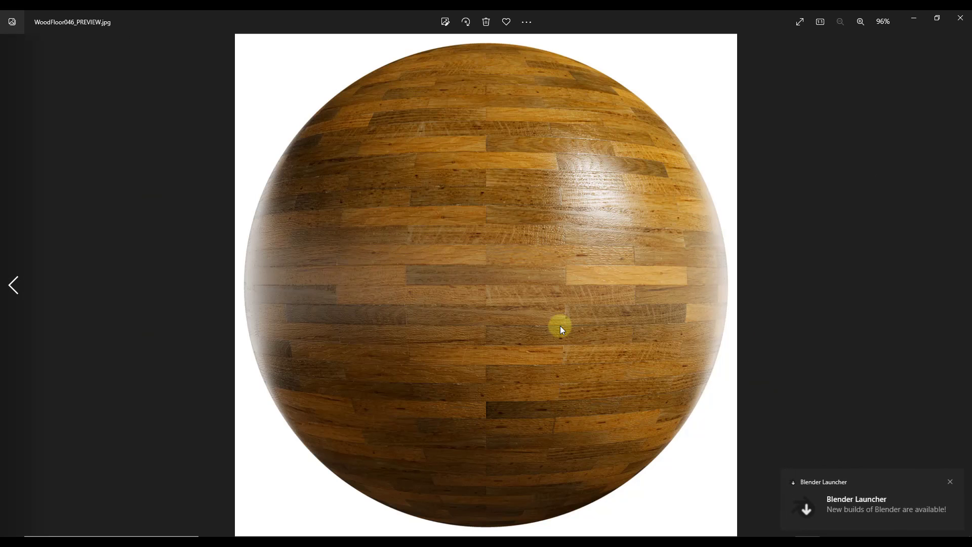
click(951, 483)
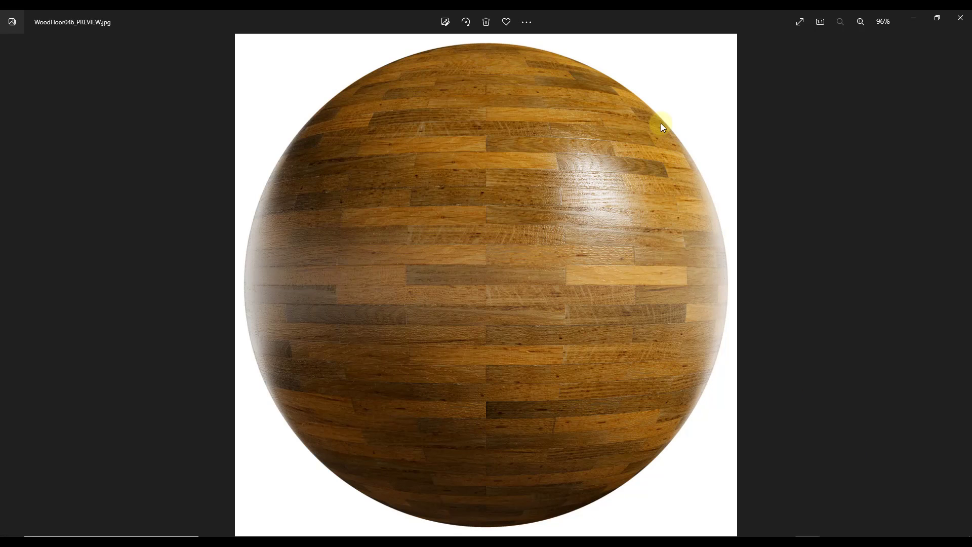
click(961, 21)
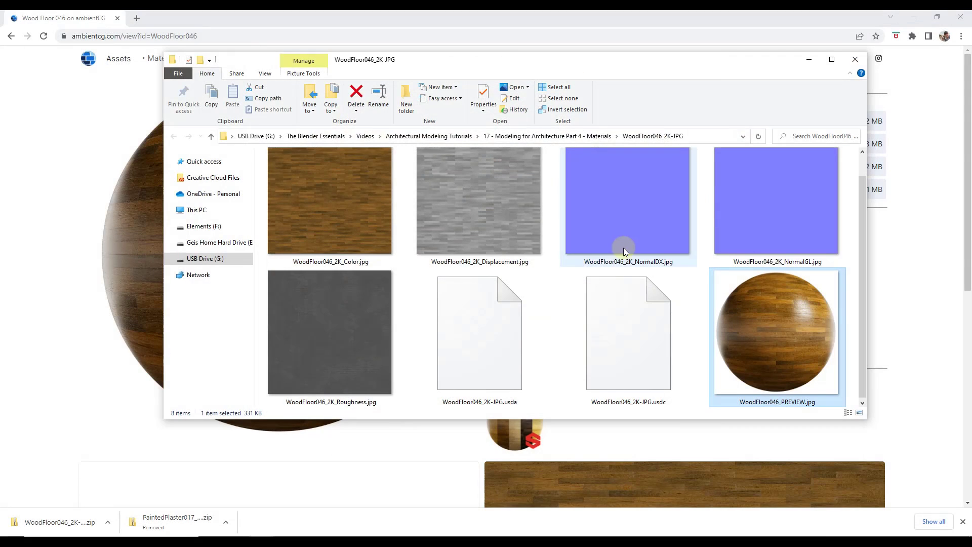
Switch back to Blender and open the Shading workspace with the Floor object selected and a taller 3D viewport
click(807, 58)
click(911, 20)
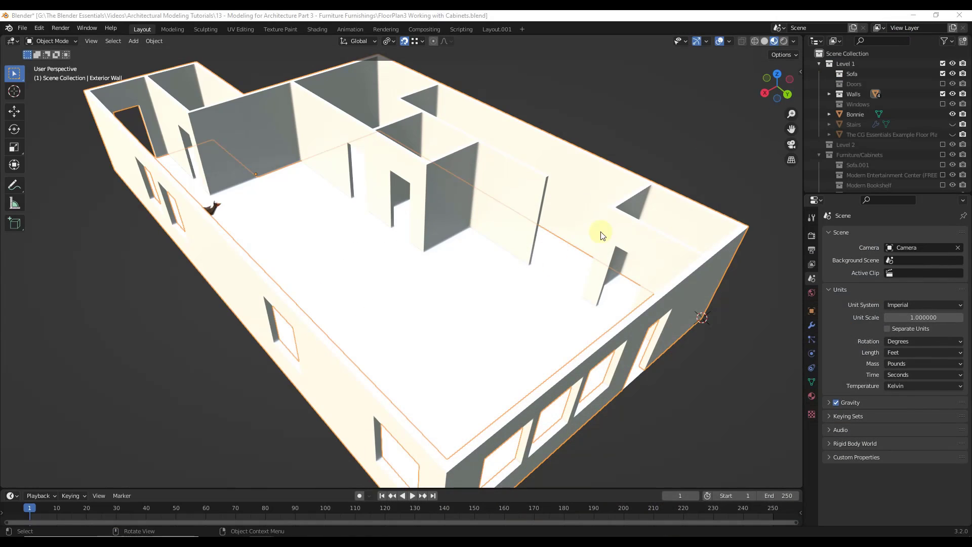
middle_drag(454, 253, 453, 237)
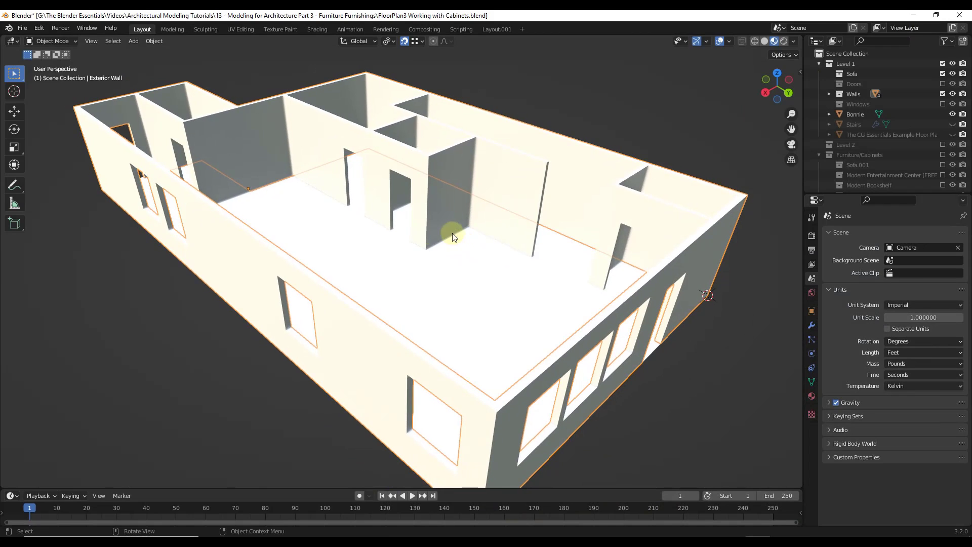
middle_drag(413, 261, 414, 256)
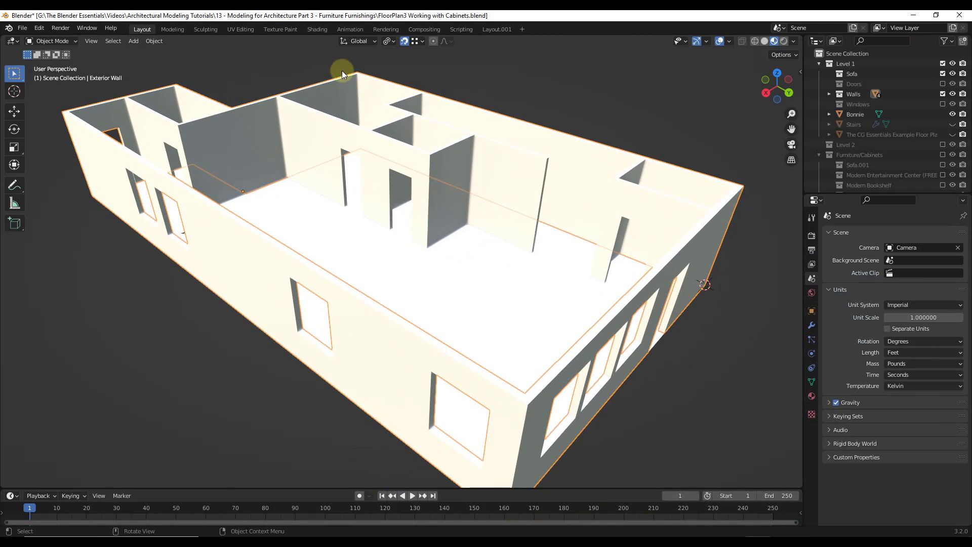
click(318, 29)
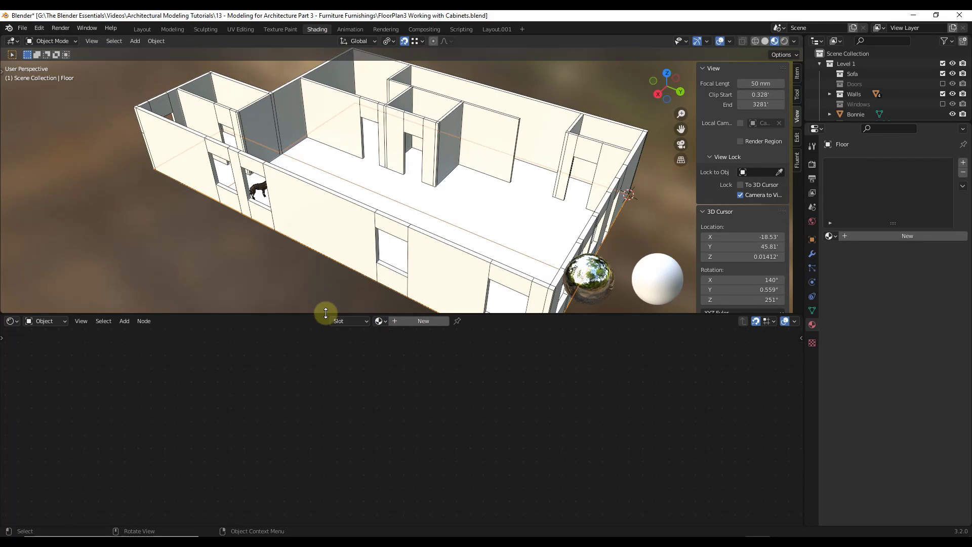
drag(326, 312, 334, 378)
middle_drag(456, 231, 418, 240)
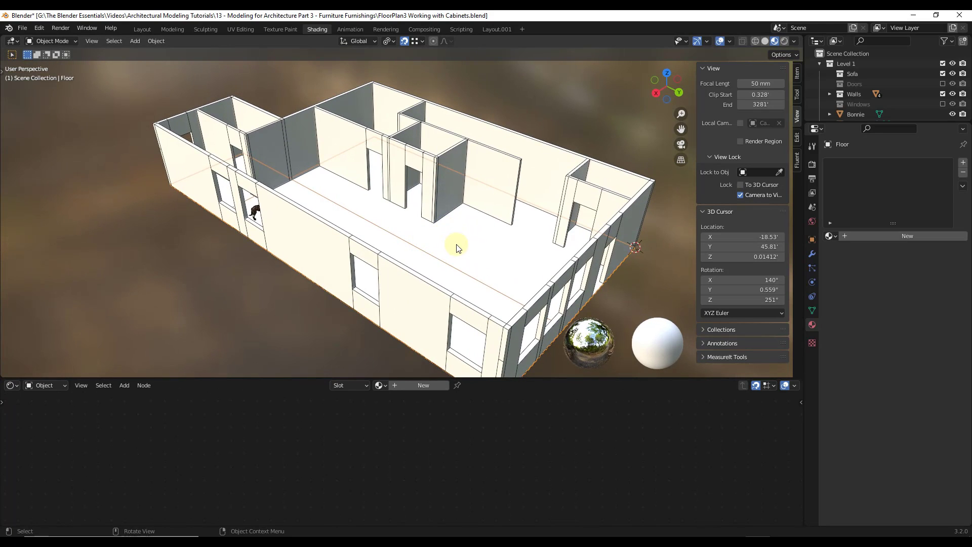
Exclude the Walls collection under Level 1 to isolate the floor
click(943, 94)
scroll(462, 217, down, 3)
scroll(468, 228, up, 3)
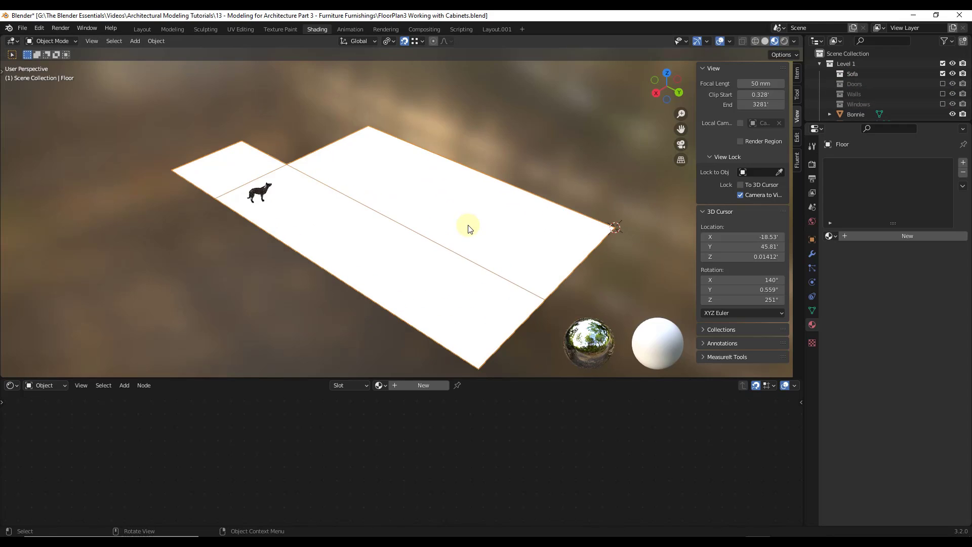
middle_drag(442, 207, 439, 205)
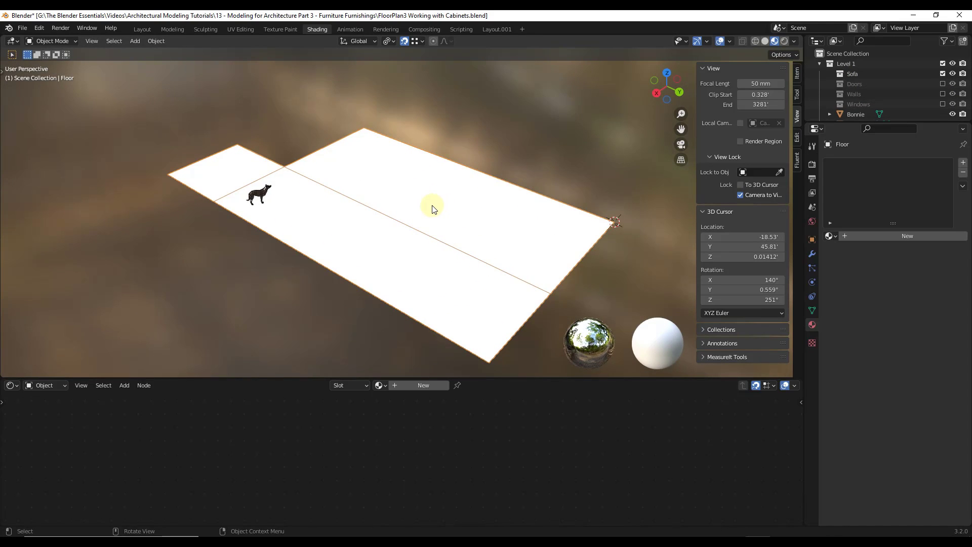
Enter Edit Mode on the Floor object and select the large rear face beside the 3D cursor
key(Tab)
click(412, 192)
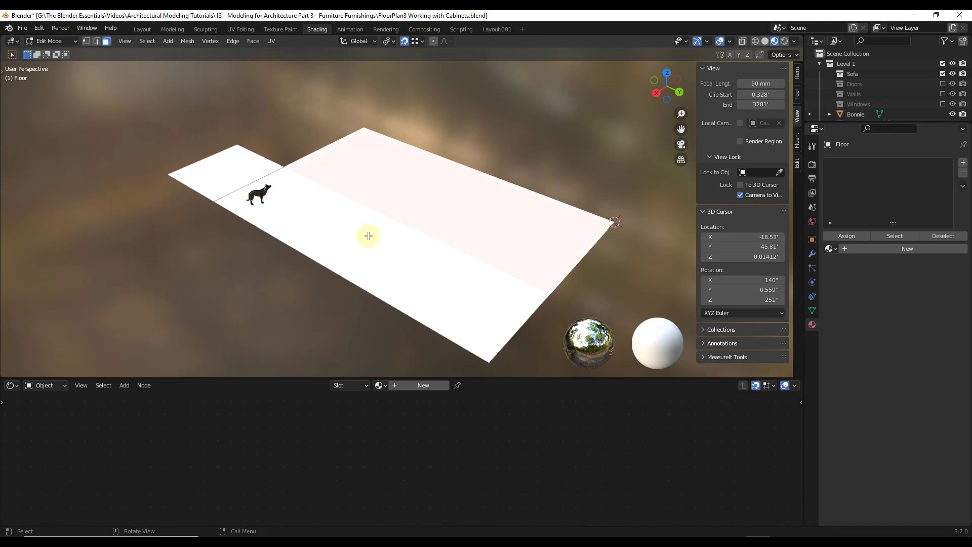
click(238, 165)
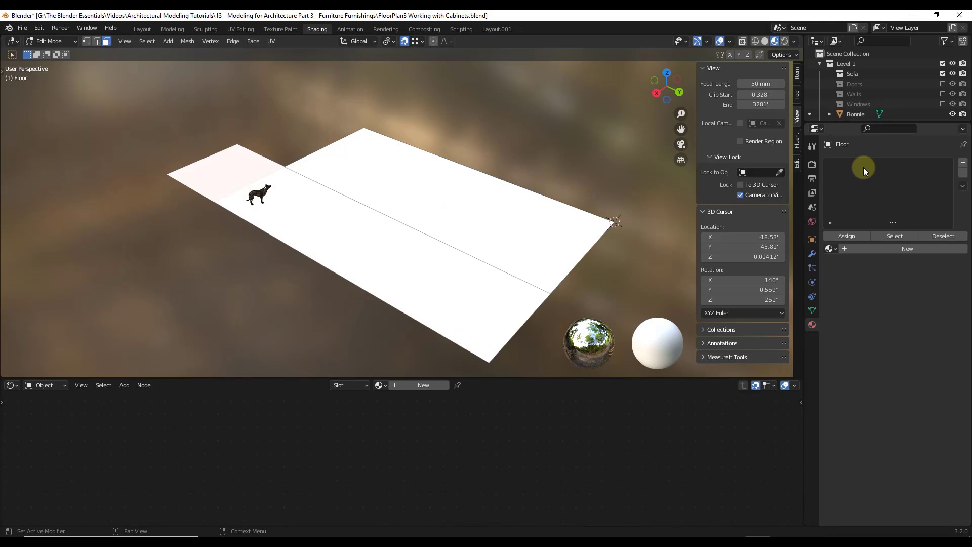
click(346, 224)
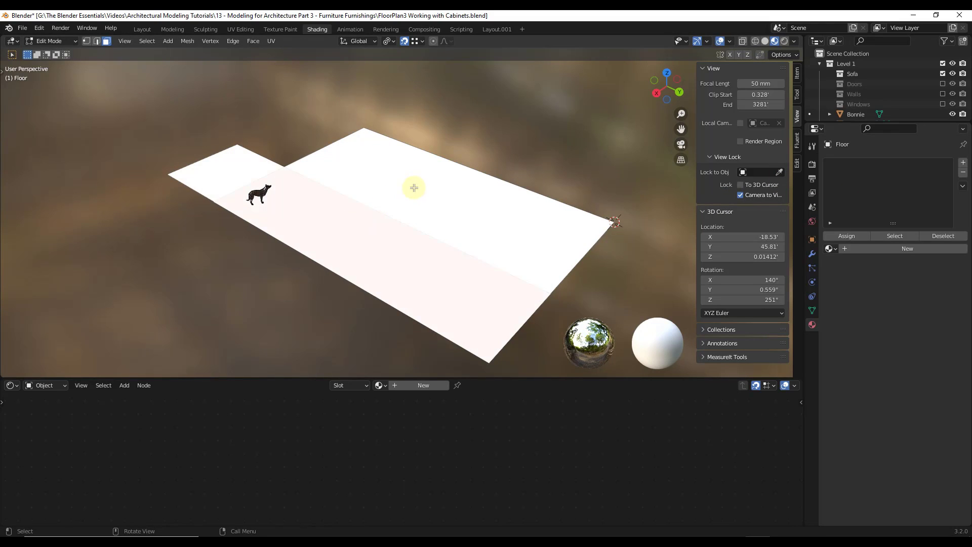
click(412, 187)
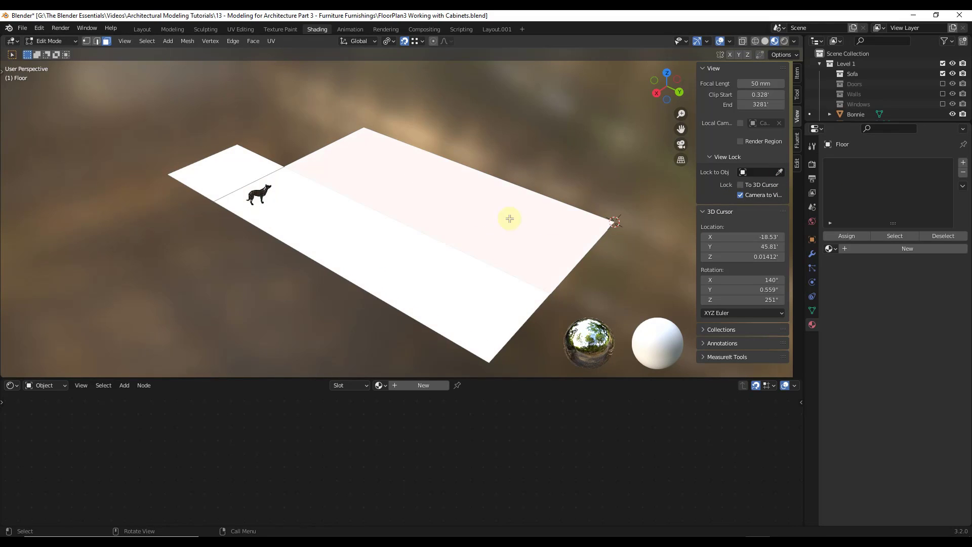
Create a new material for the Floor object and enlarge the node editor with its nodes framed
click(892, 249)
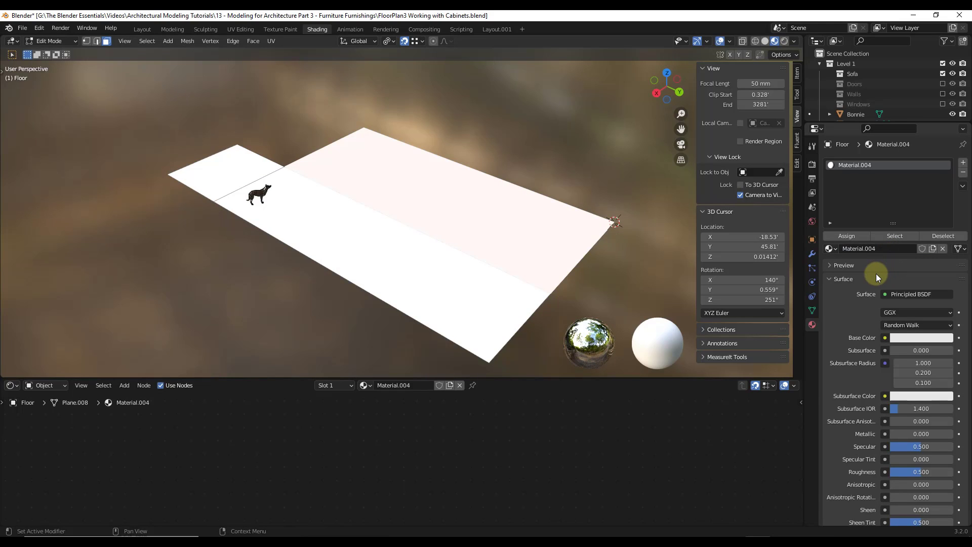
key(Home)
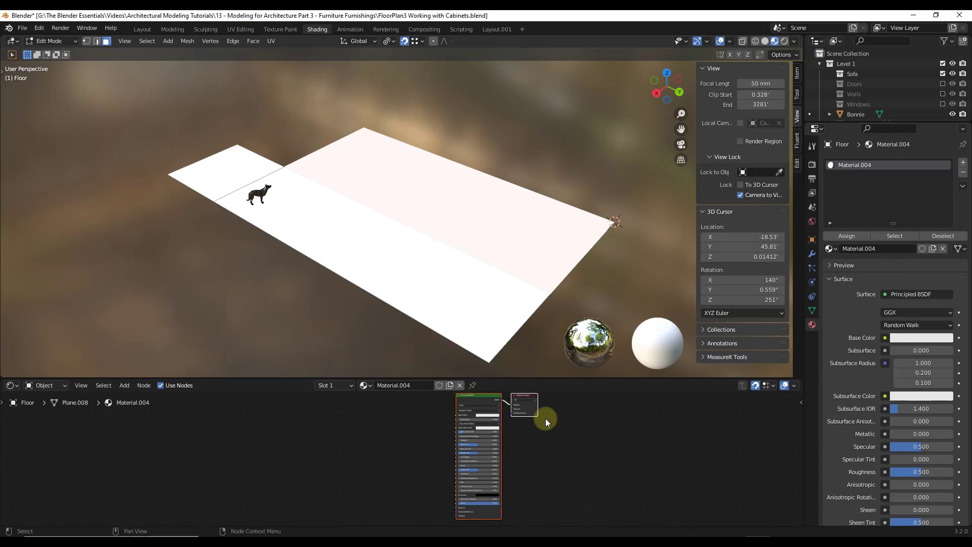
drag(487, 378, 489, 296)
scroll(576, 399, up, 3)
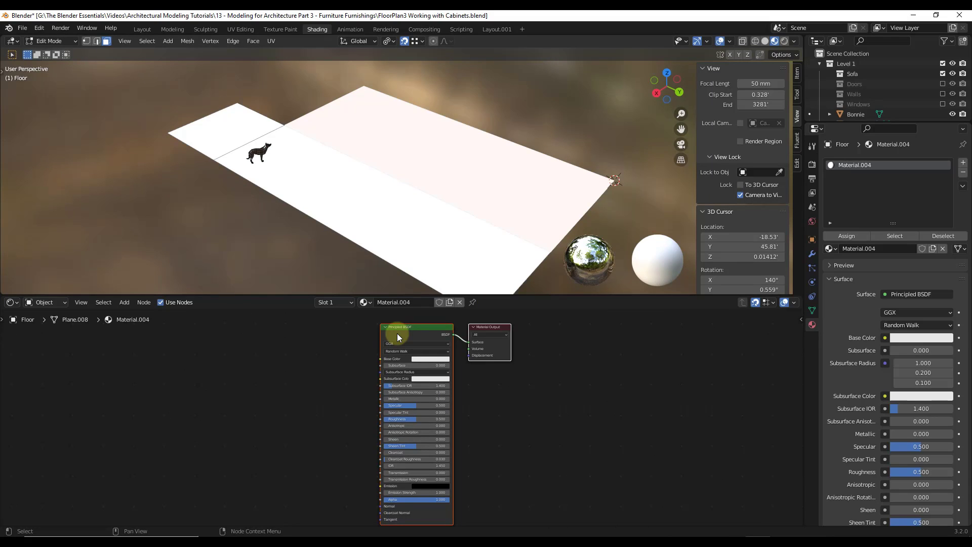
Check in the preferences that the Node Wrangler add-on is enabled, and close the preferences
click(39, 28)
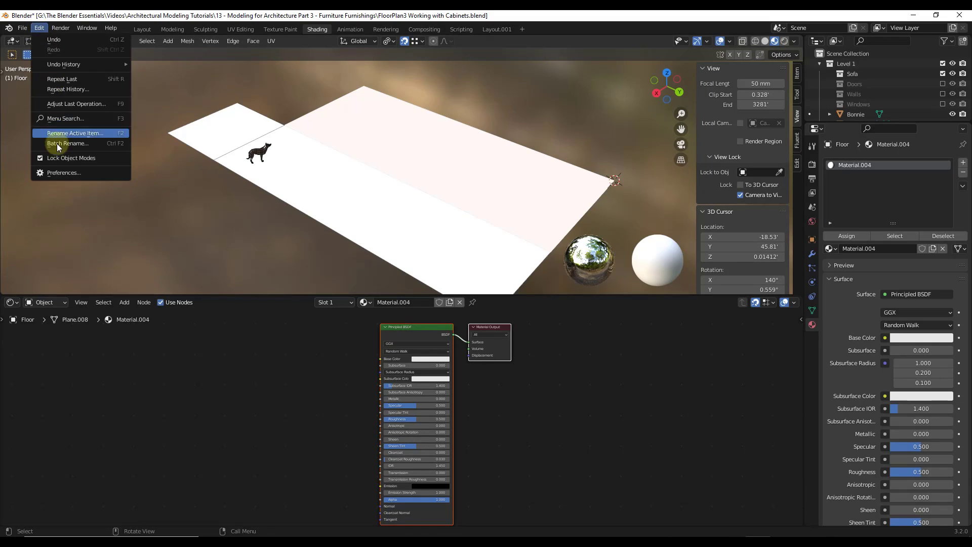
click(63, 172)
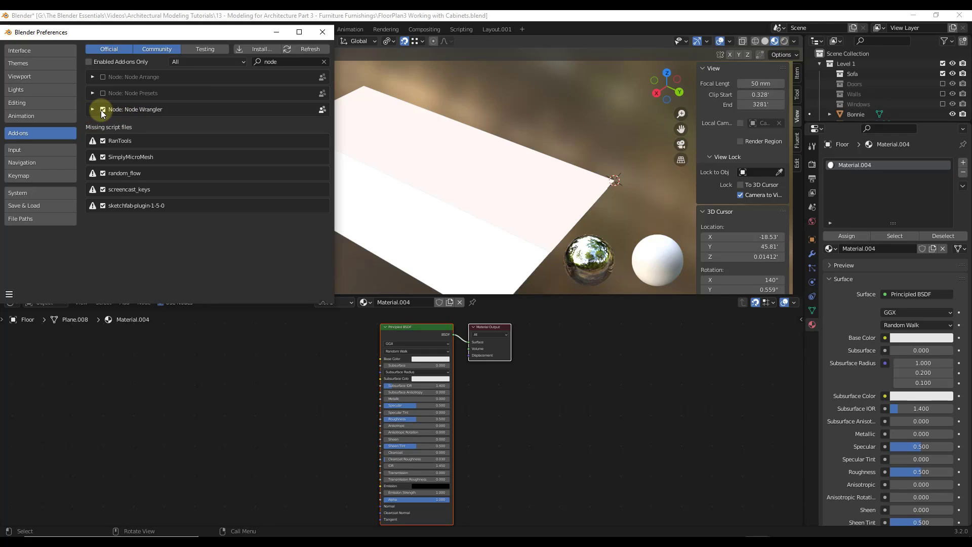
click(323, 32)
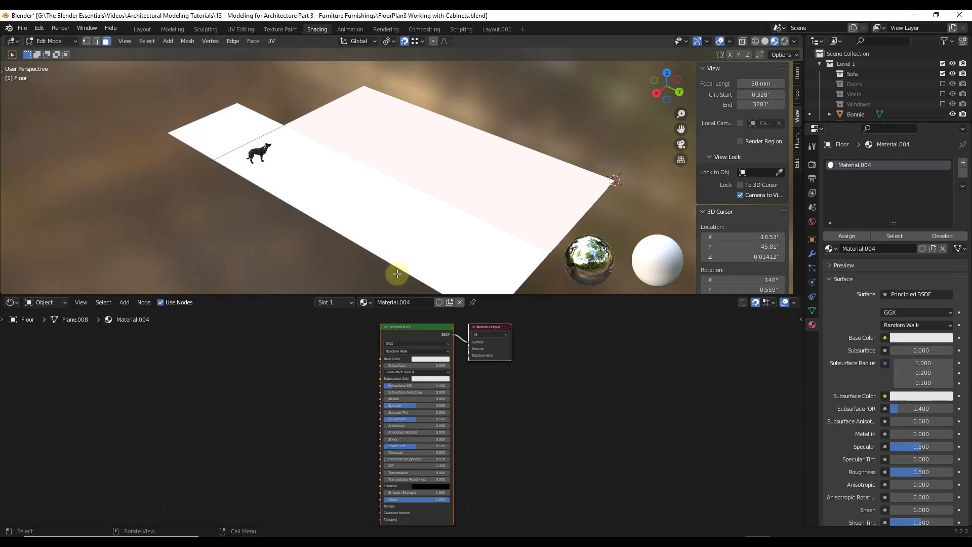
Run Principled Texture Setup on the Principled BSDF node with the WoodFloor046_2K Color, Displacement, NormalDX and Roughness images
click(421, 330)
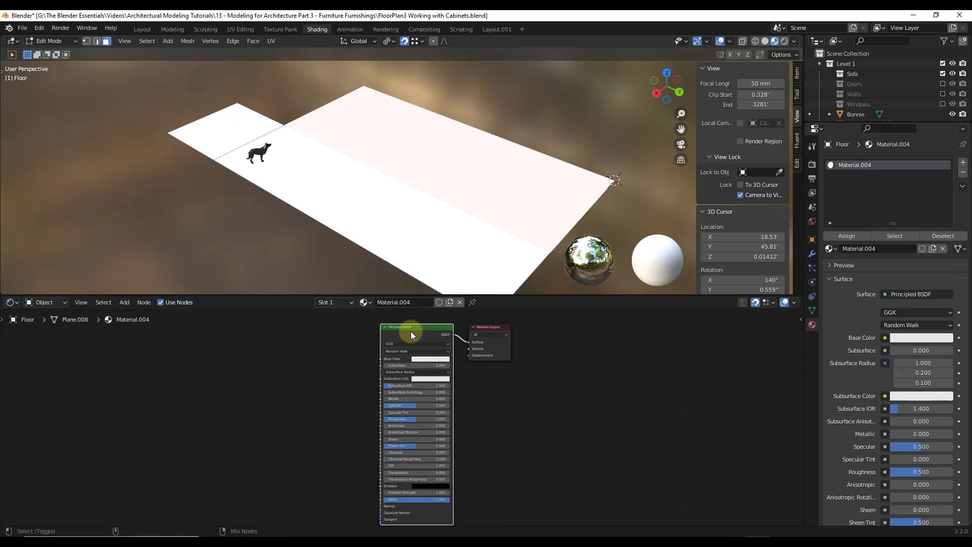
key(ctrl+shift+t)
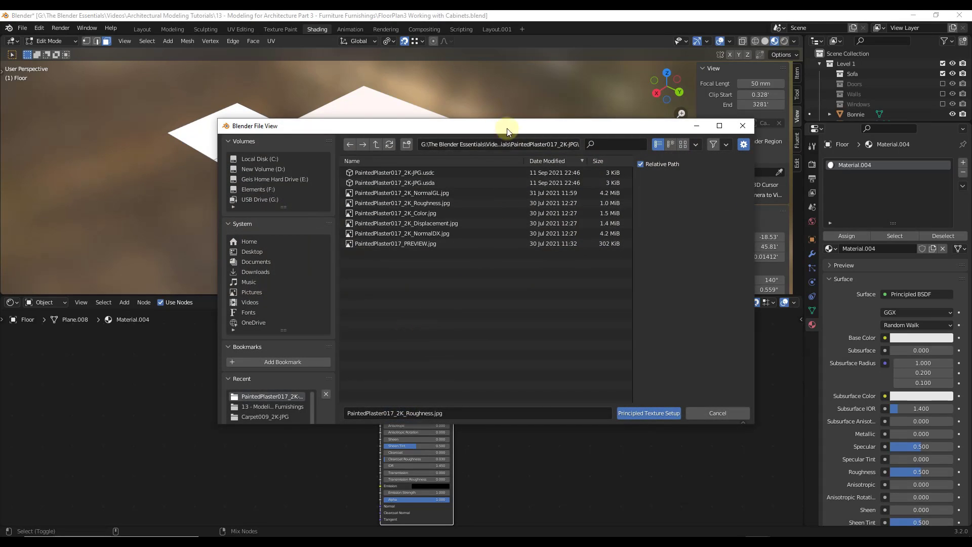
click(375, 145)
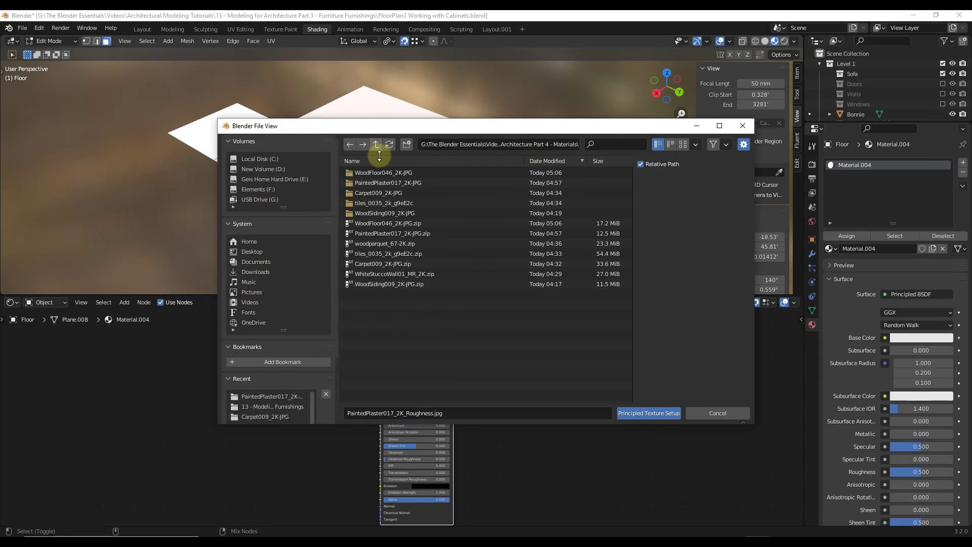
double_click(382, 173)
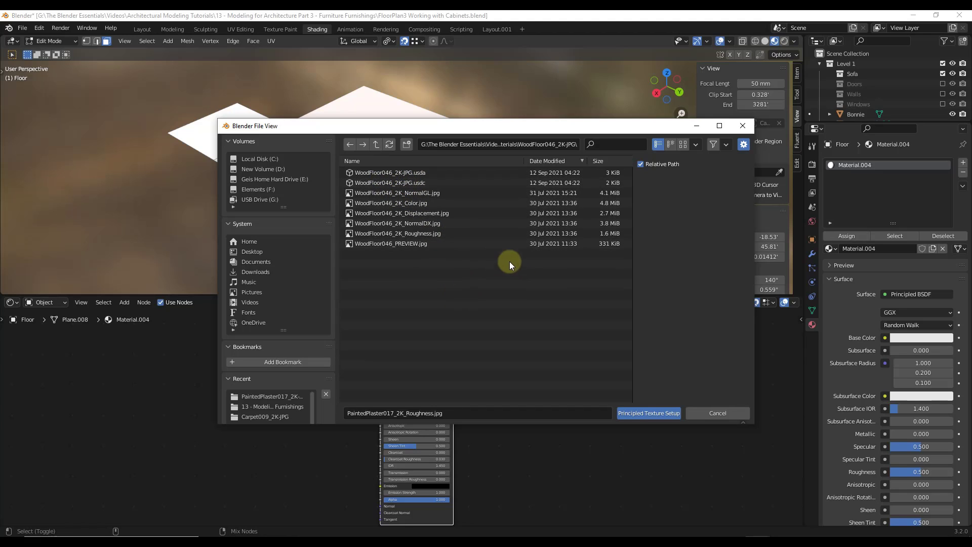
click(418, 203)
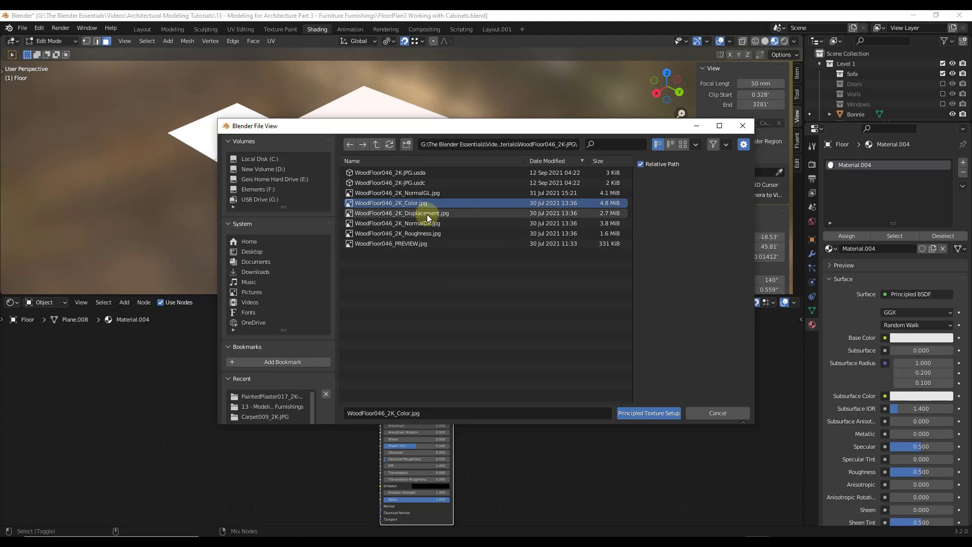
shift+click(427, 214)
shift+click(436, 224)
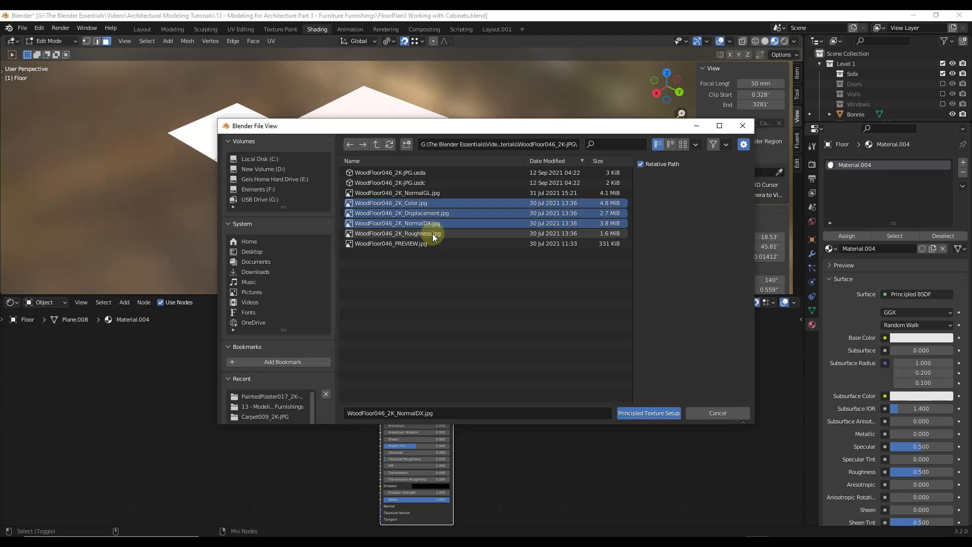
shift+click(433, 233)
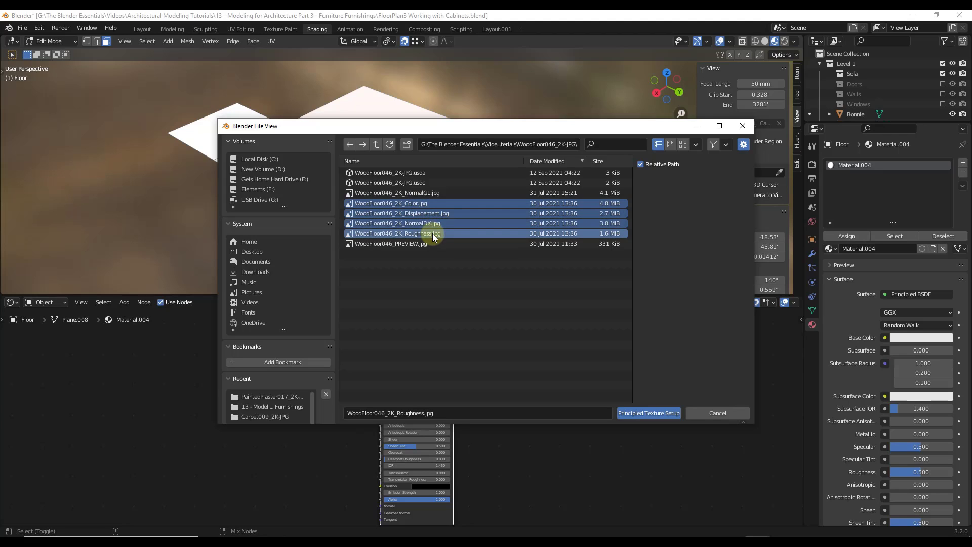
click(653, 412)
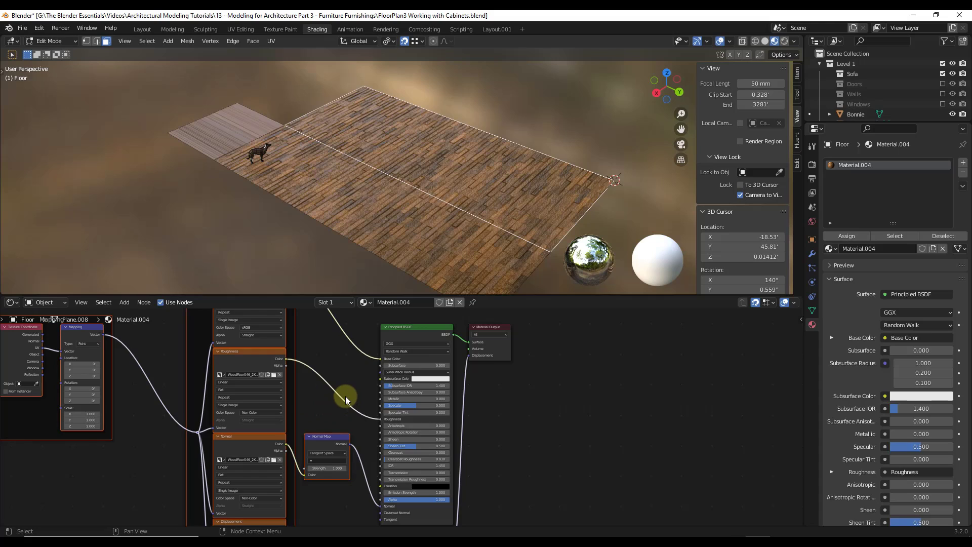
Try a higher X scale on the Mapping node and return it to 1
scroll(346, 396, down, 3)
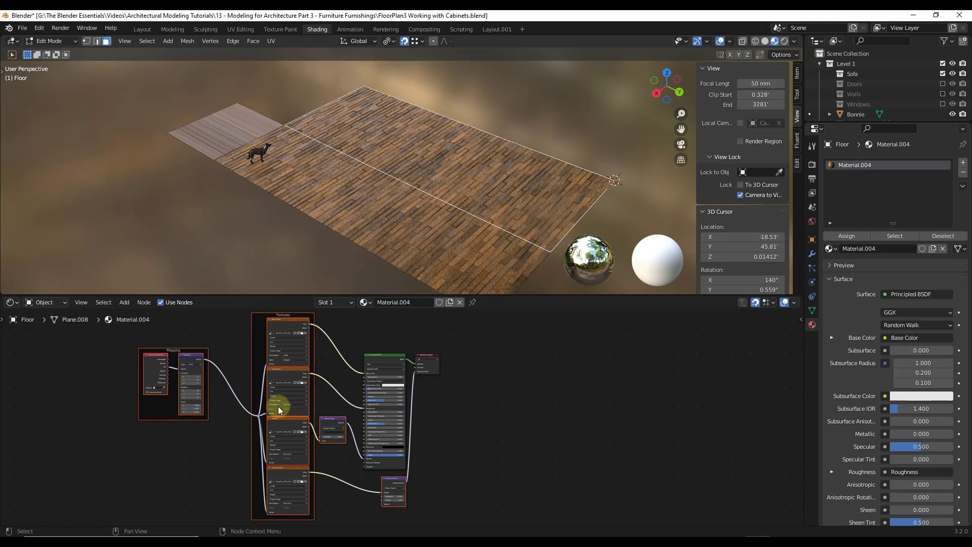
scroll(217, 417, up, 8)
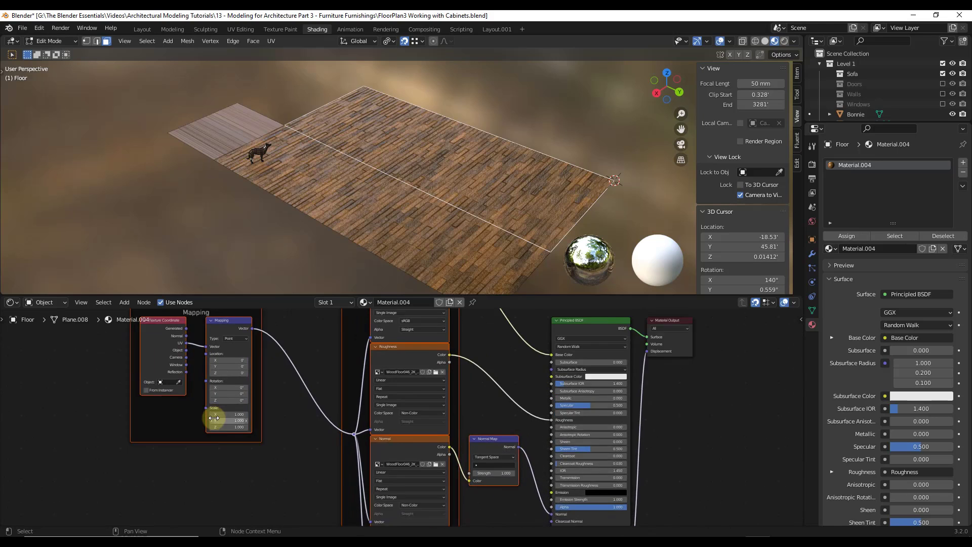
click(284, 398)
text(4)
key(Return)
drag(284, 398, 278, 397)
click(274, 400)
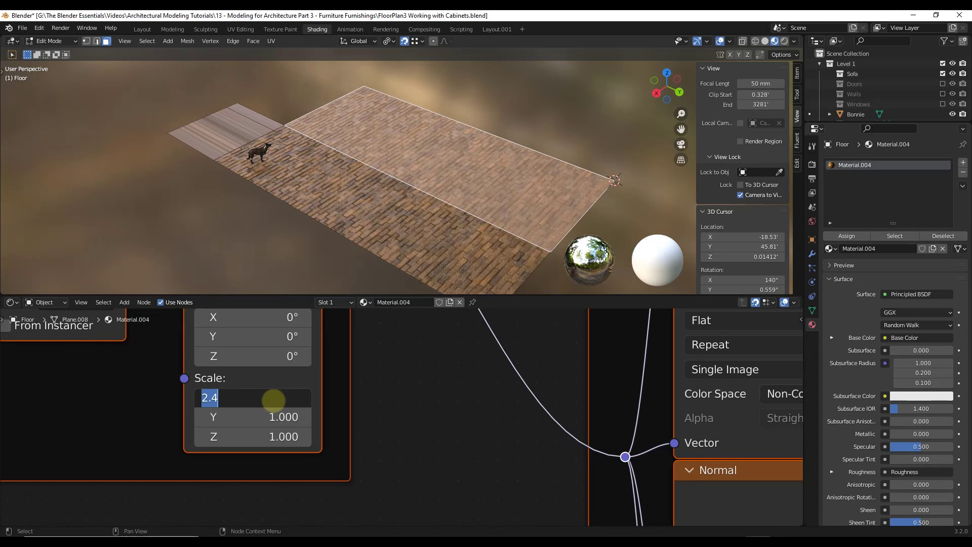
text(1)
key(Return)
scroll(136, 384, down, 5)
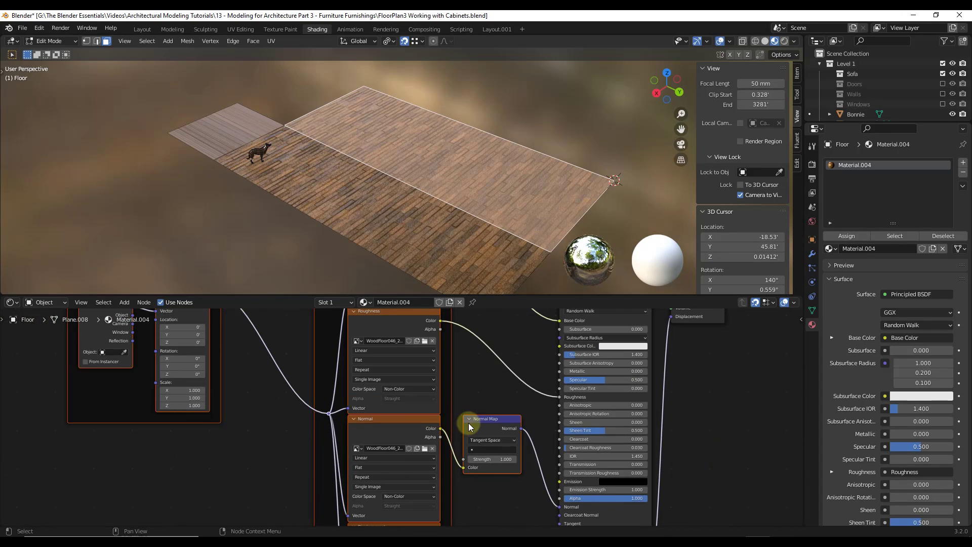
Examine how the wood texture runs across the floor faces, selecting the small face behind the dog for comparison
middle_drag(470, 427, 391, 348)
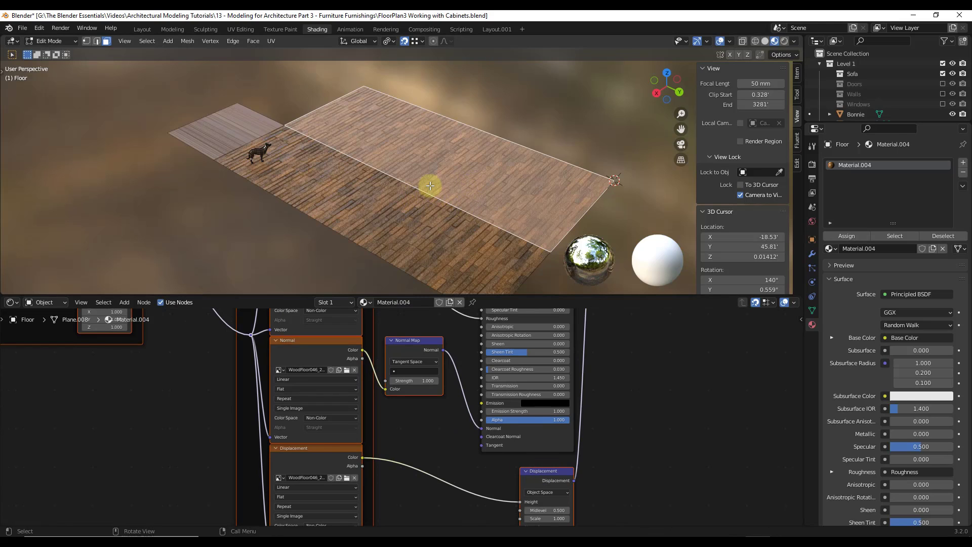
middle_drag(435, 182, 436, 196)
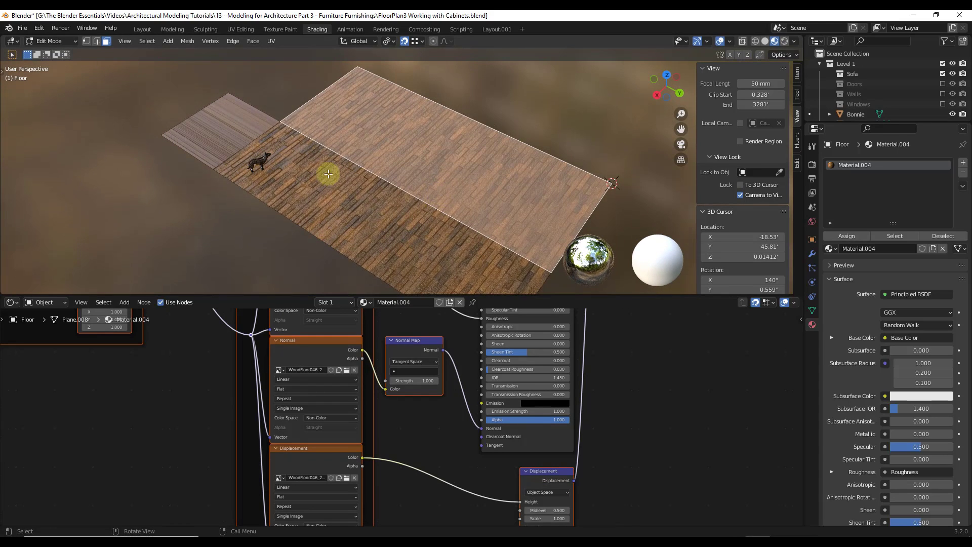
scroll(234, 154, up, 3)
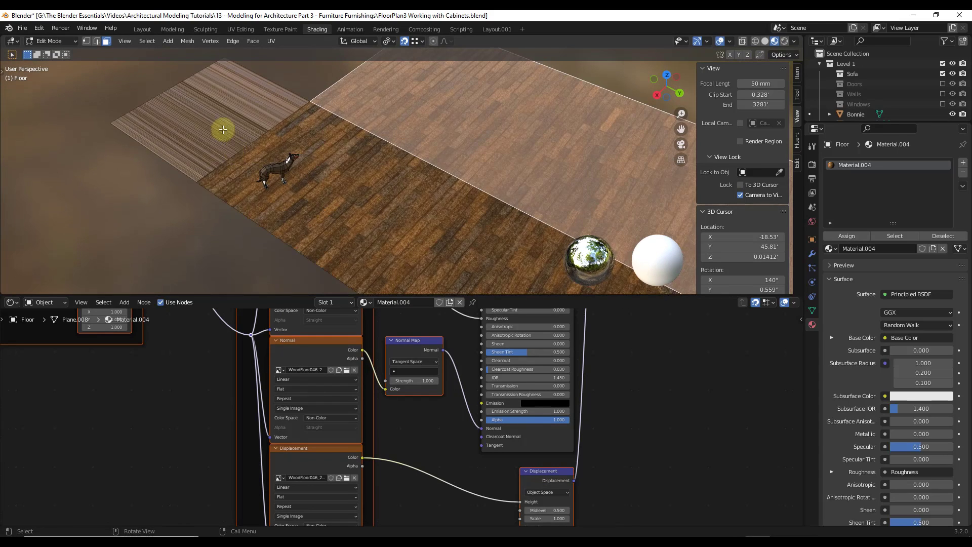
click(206, 117)
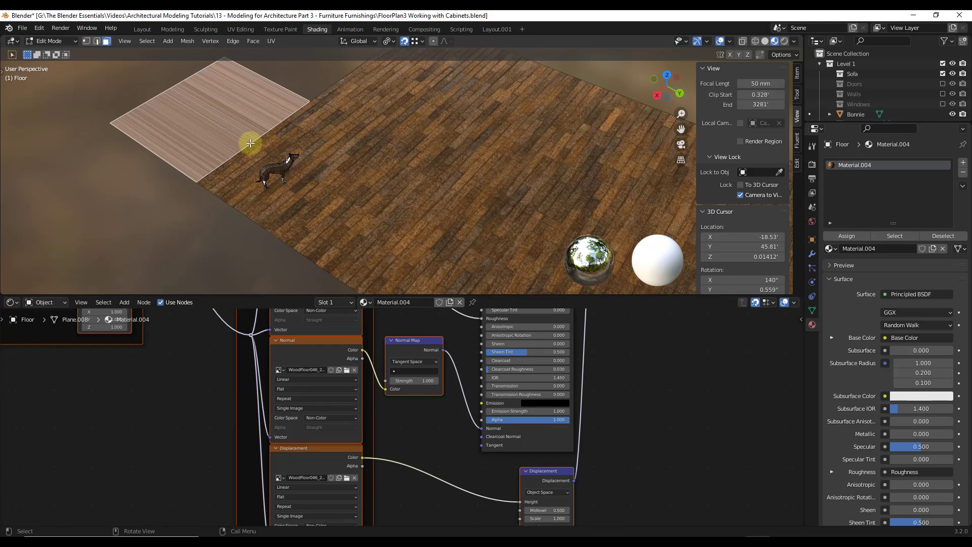
scroll(303, 124, down, 4)
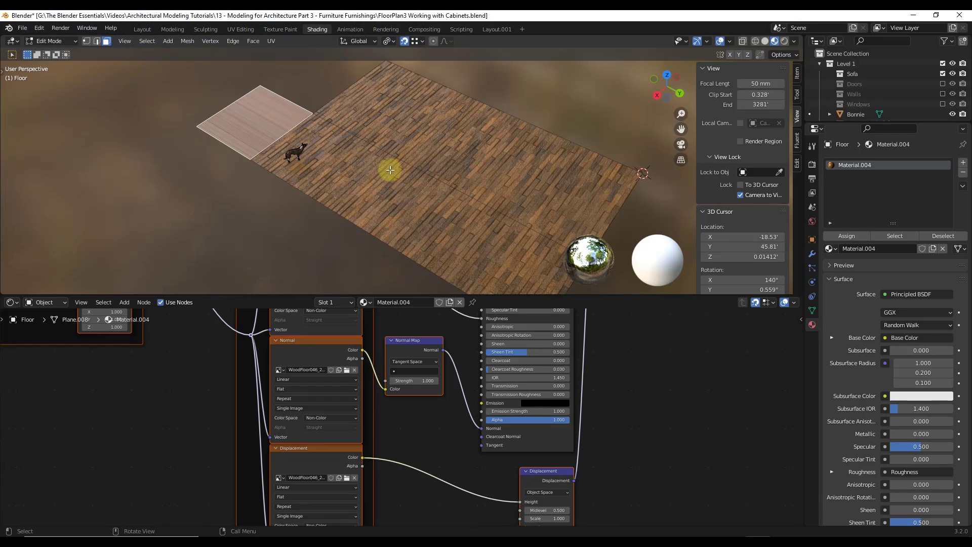
scroll(390, 170, down, 1)
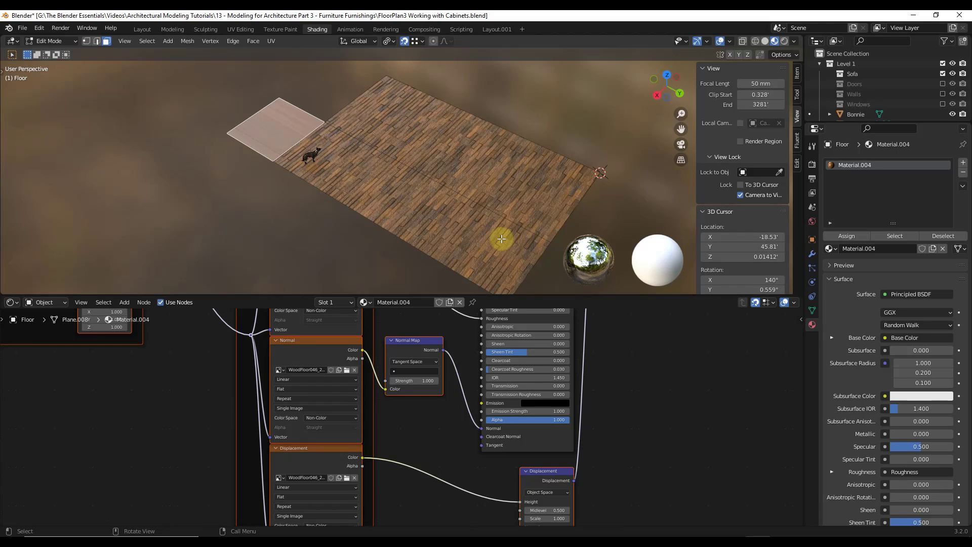
scroll(499, 234, up, 5)
scroll(452, 221, down, 6)
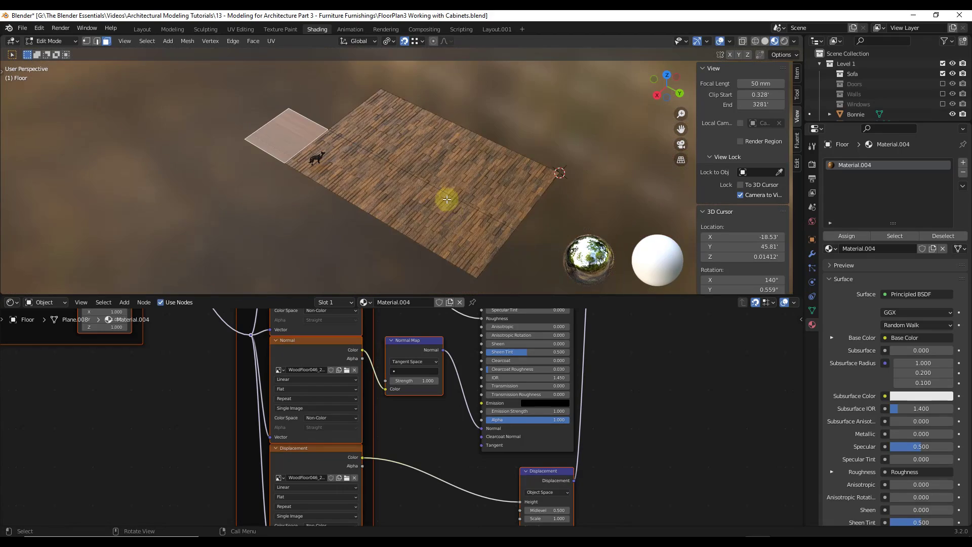
scroll(503, 189, up, 1)
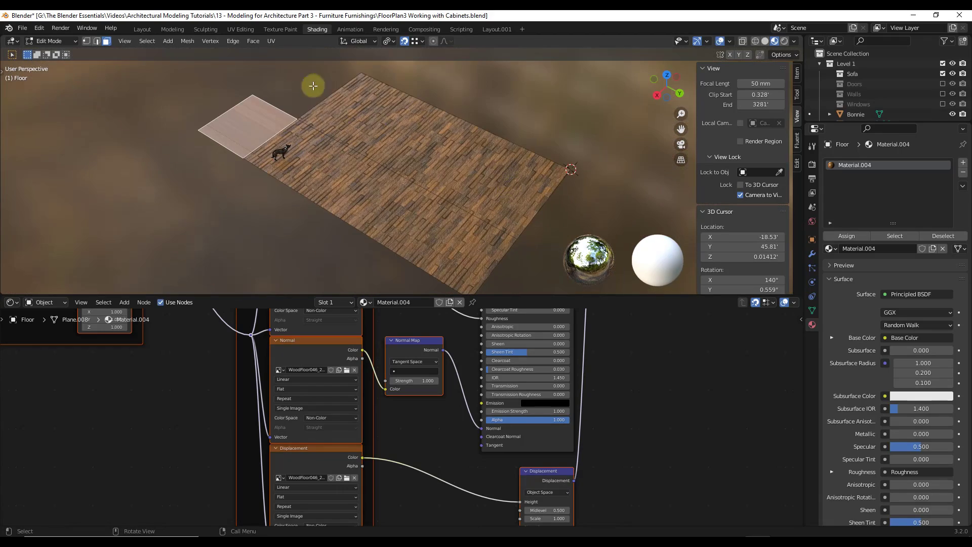
Open the UV Editing workspace and show the whole wood floor image in the UV editor
click(241, 30)
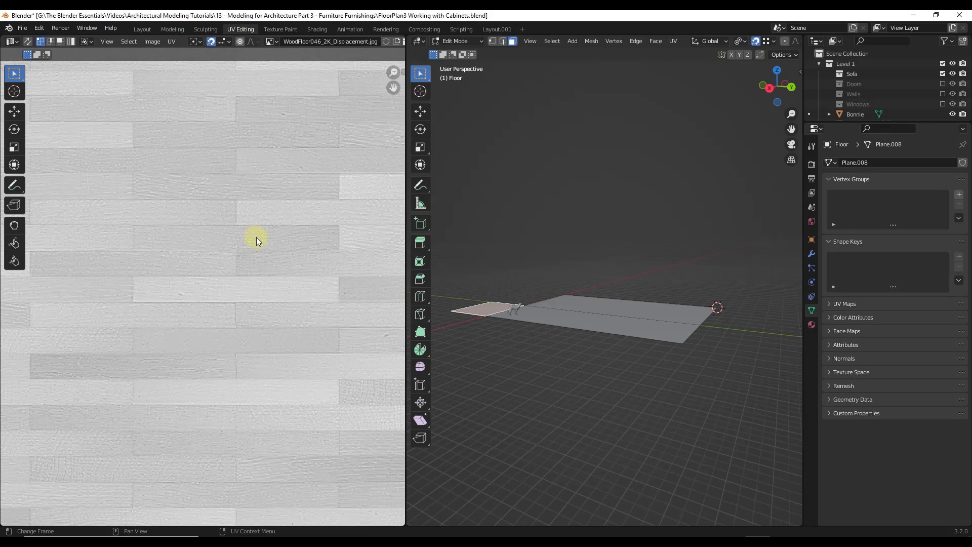
scroll(278, 270, down, 10)
scroll(301, 290, up, 2)
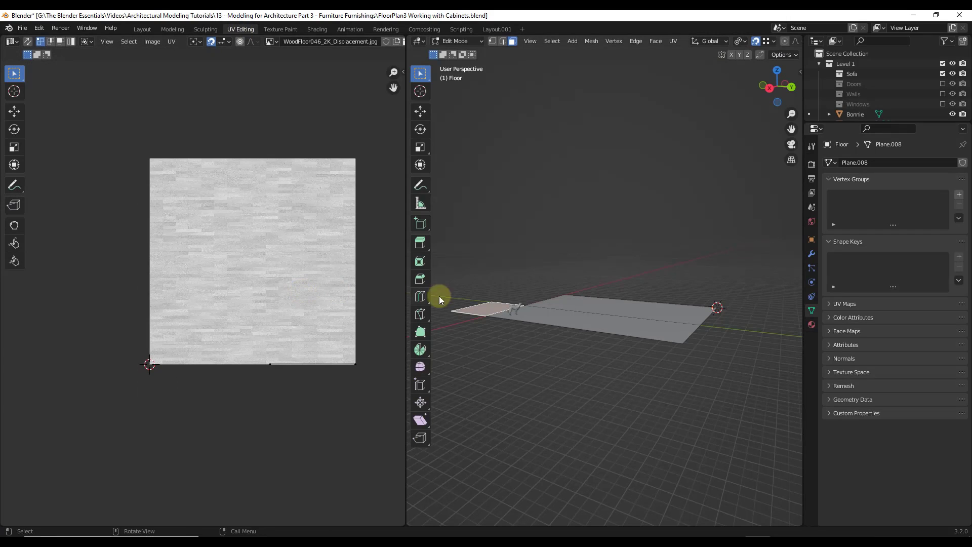
Select the floor faces in turn to compare their UV layouts, ending with the large face beside the 3D cursor and its UVs selected
middle_drag(603, 317, 560, 304)
click(560, 303)
click(543, 275)
click(495, 287)
click(550, 312)
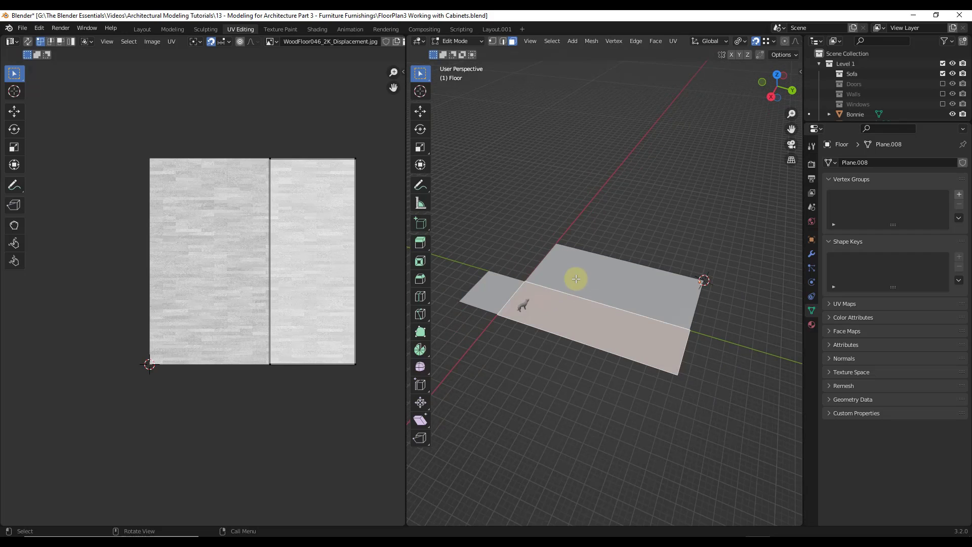
click(579, 270)
click(496, 282)
click(589, 302)
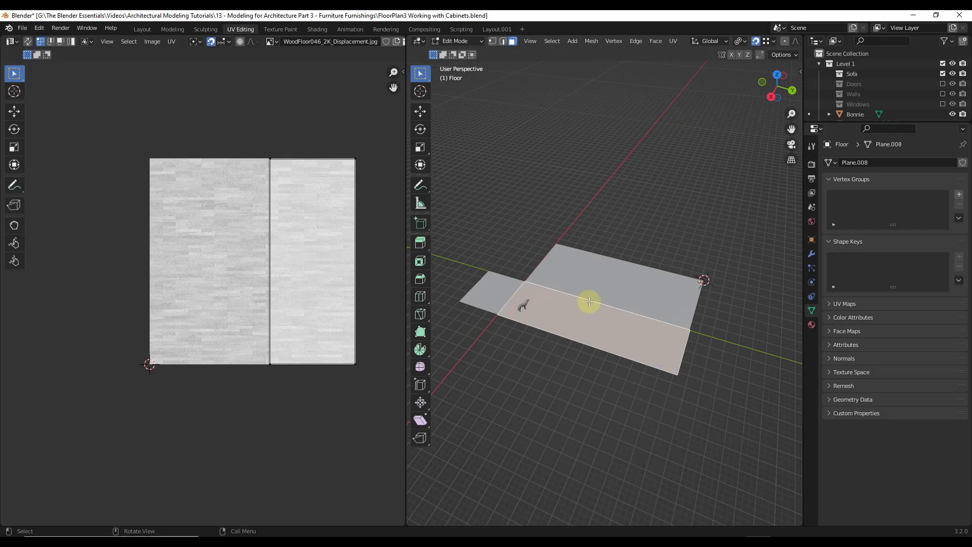
click(612, 277)
click(230, 165)
drag(127, 133, 303, 397)
click(268, 297)
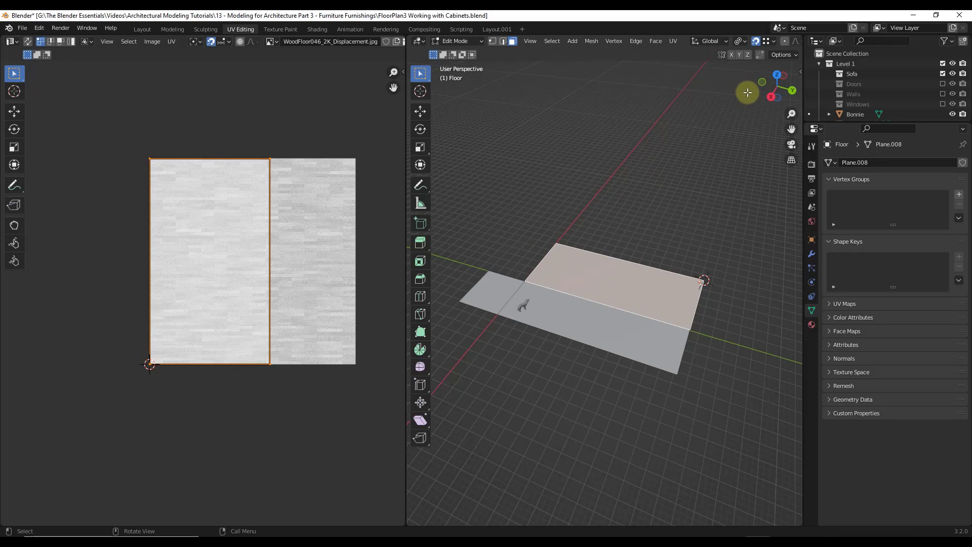
Show the floor from the top view in Material Preview shading
click(777, 75)
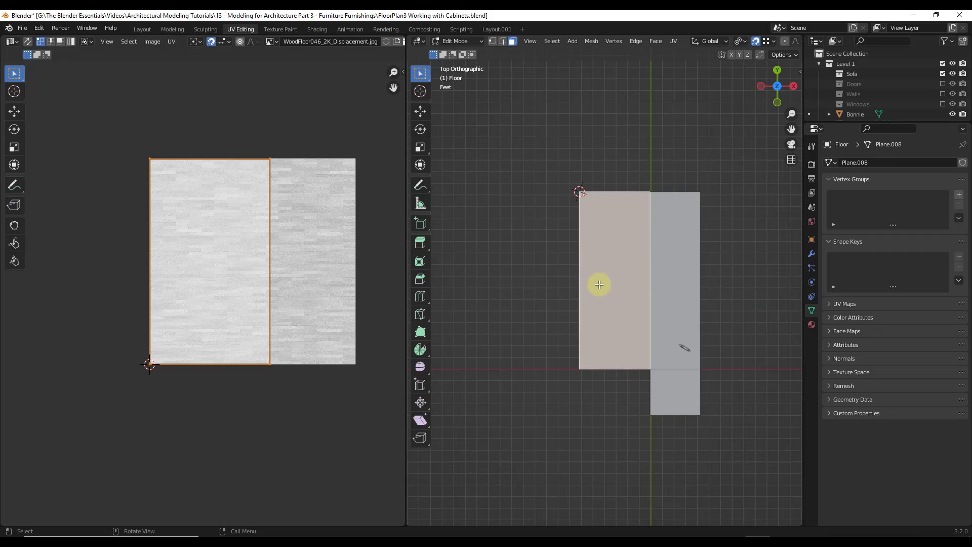
scroll(651, 332, down, 1)
scroll(651, 304, up, 3)
key(z)
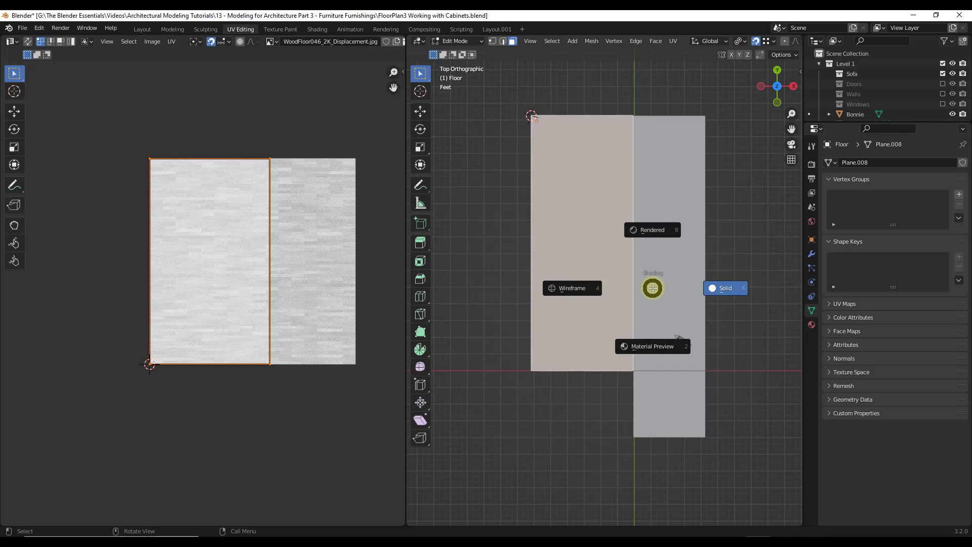
click(653, 347)
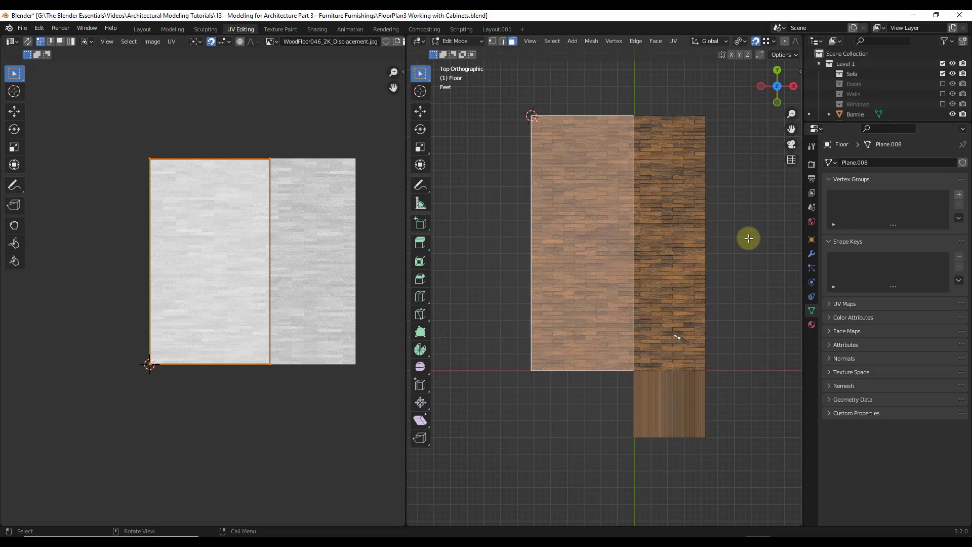
Select all three floor faces and unwrap them with Project from View from the top
click(673, 210)
click(661, 395)
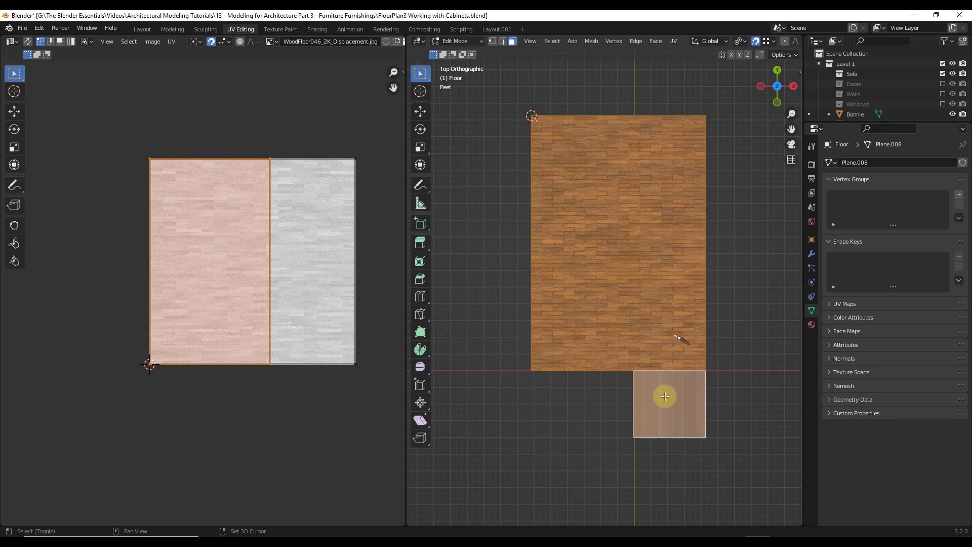
scroll(686, 263, up, 1)
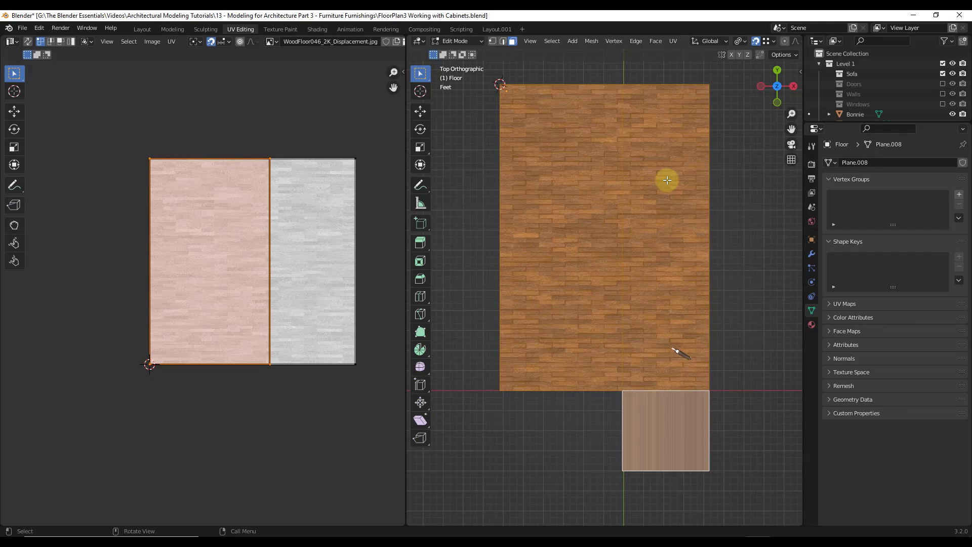
click(675, 43)
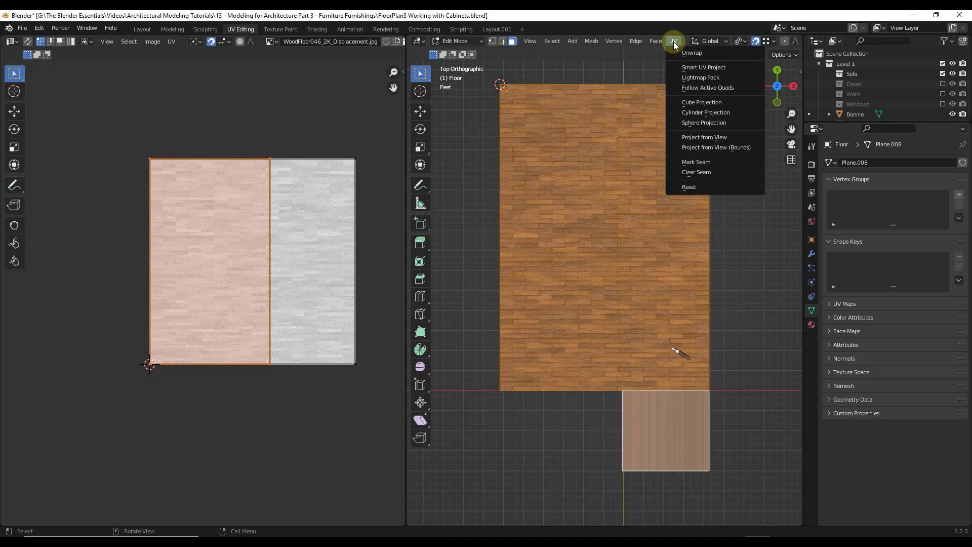
click(705, 137)
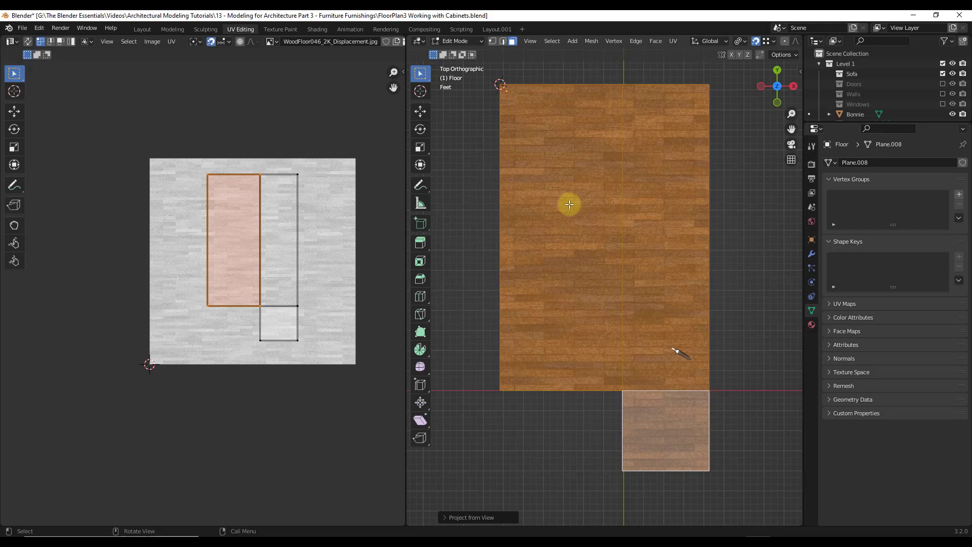
Clear the face selection to examine the planks across the floor, and reselect all three floor faces
click(758, 349)
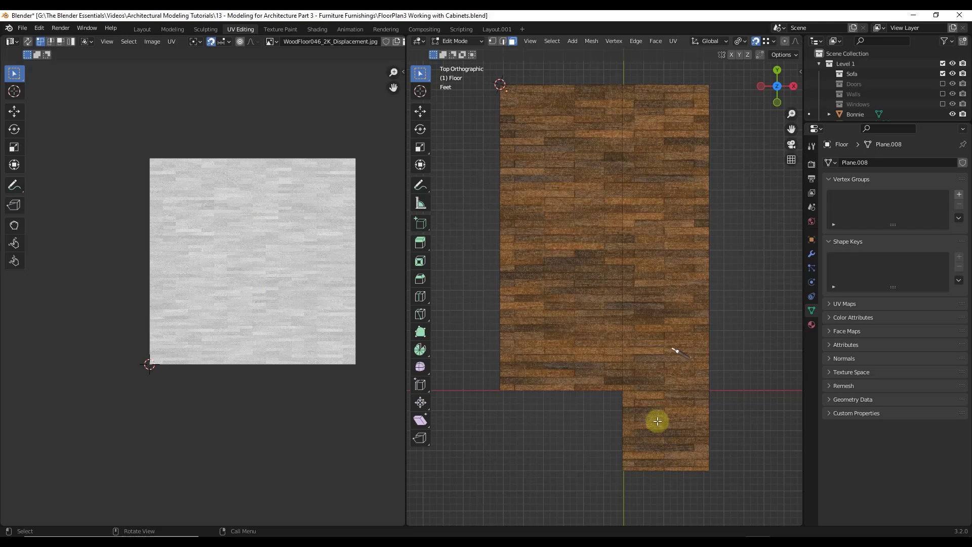
scroll(654, 412, up, 6)
scroll(656, 411, down, 5)
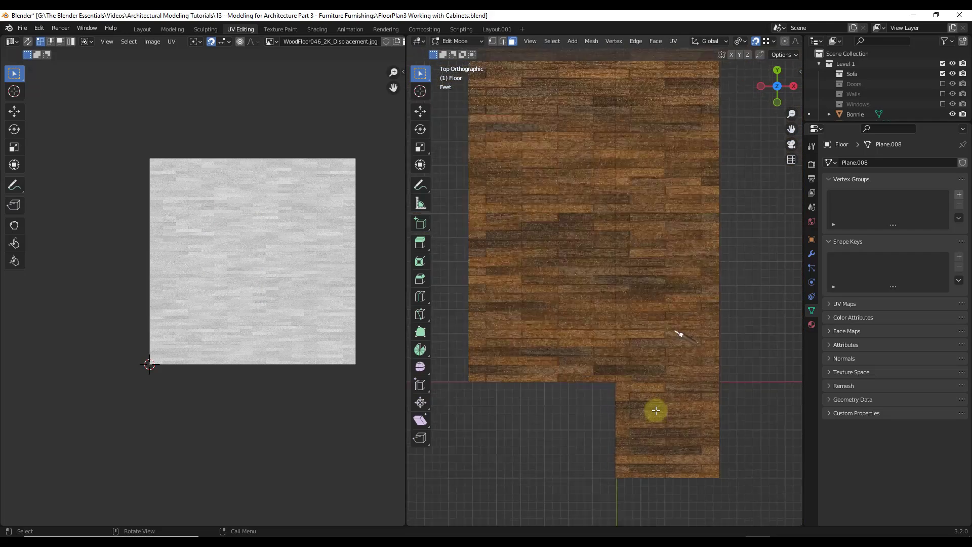
click(572, 186)
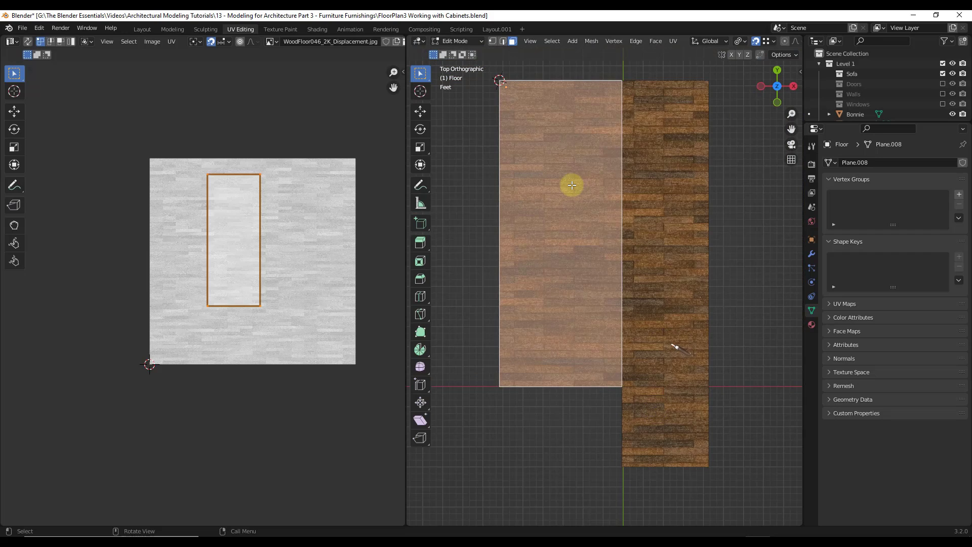
shift+click(651, 198)
shift+click(666, 416)
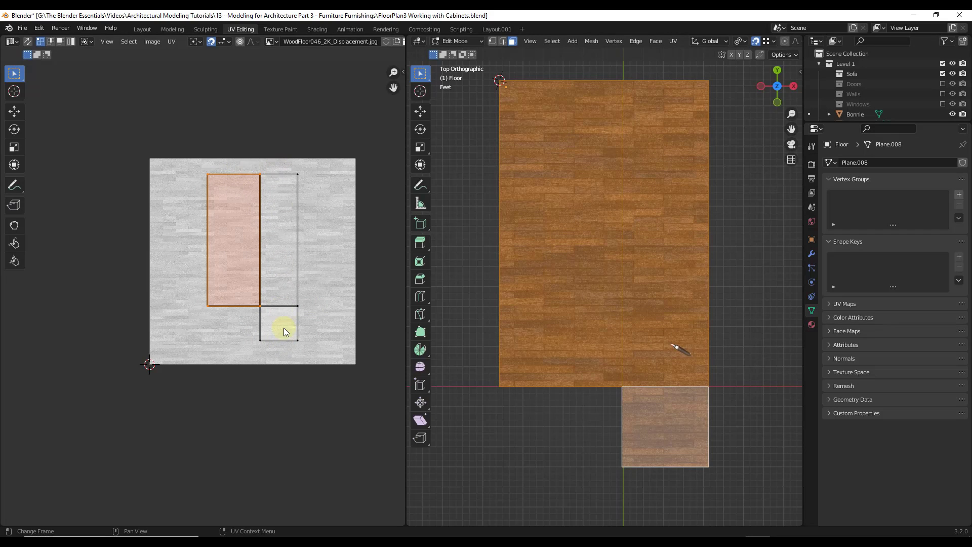
Switch the UV editor to face selection and select the UV face of the small lower floor section
scroll(260, 310, up, 6)
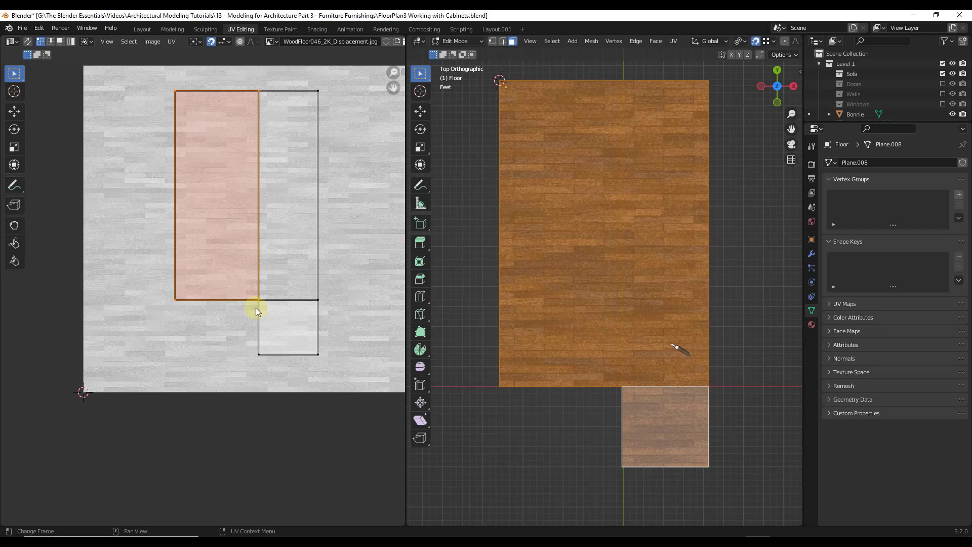
scroll(217, 301, down, 3)
scroll(357, 321, up, 2)
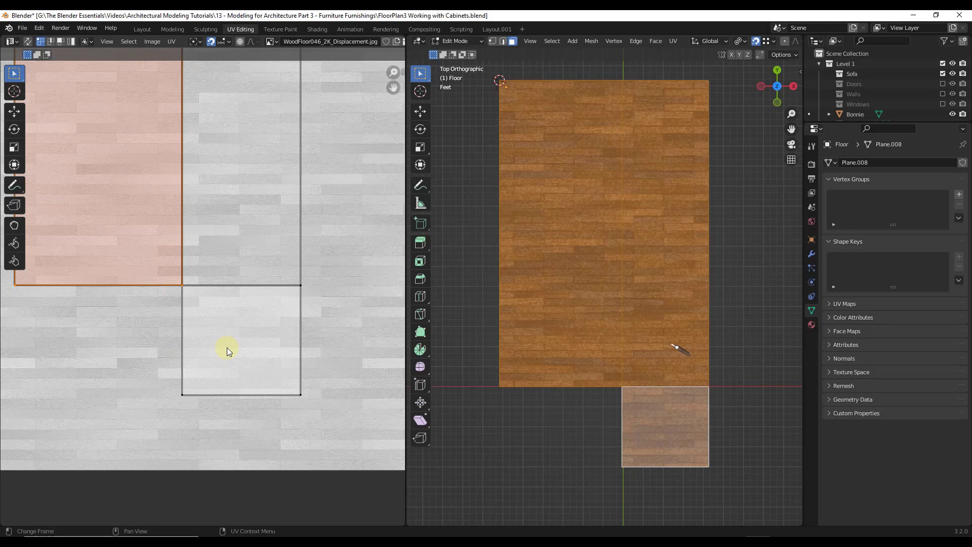
key(3)
click(241, 342)
scroll(243, 341, down, 4)
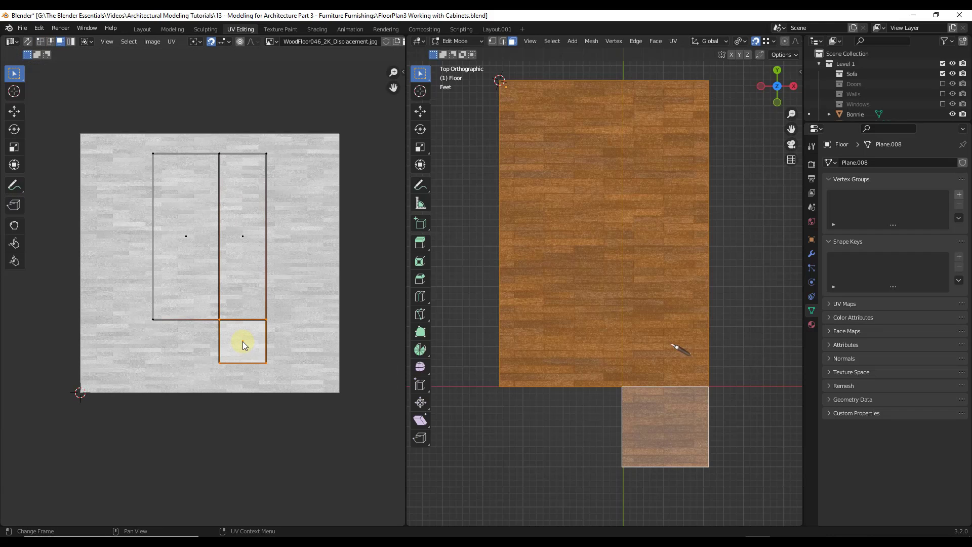
Try moving the small section's UV face 0.125 along X, and undo the move
key(g)
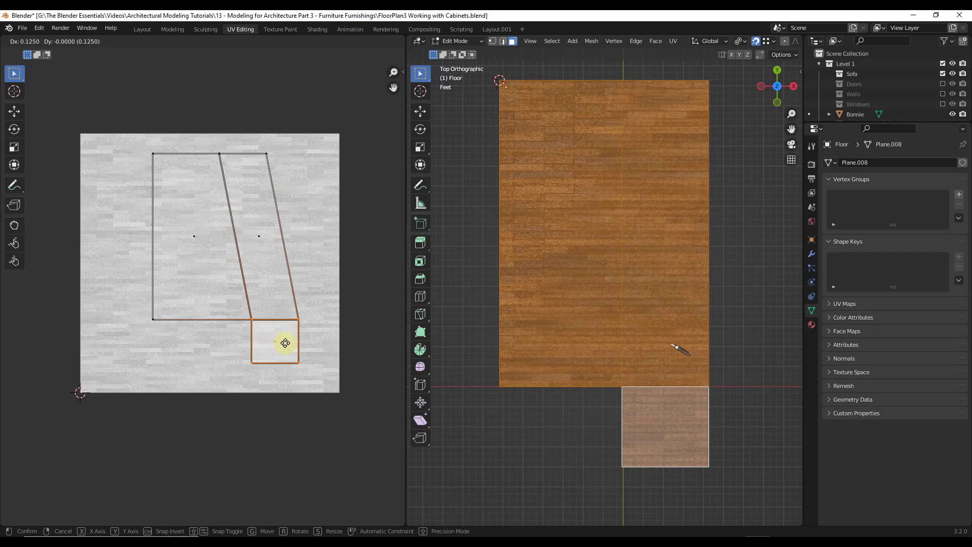
click(284, 342)
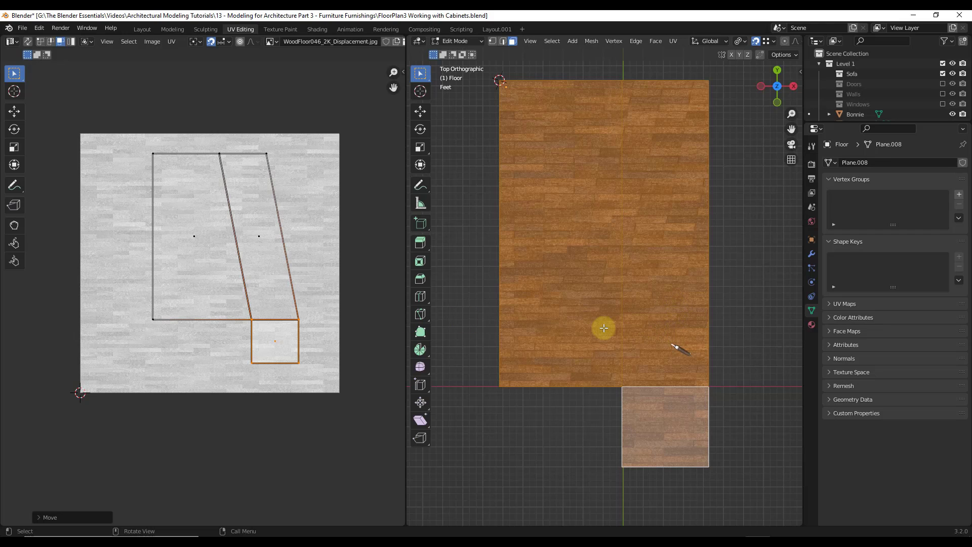
key(ctrl+z)
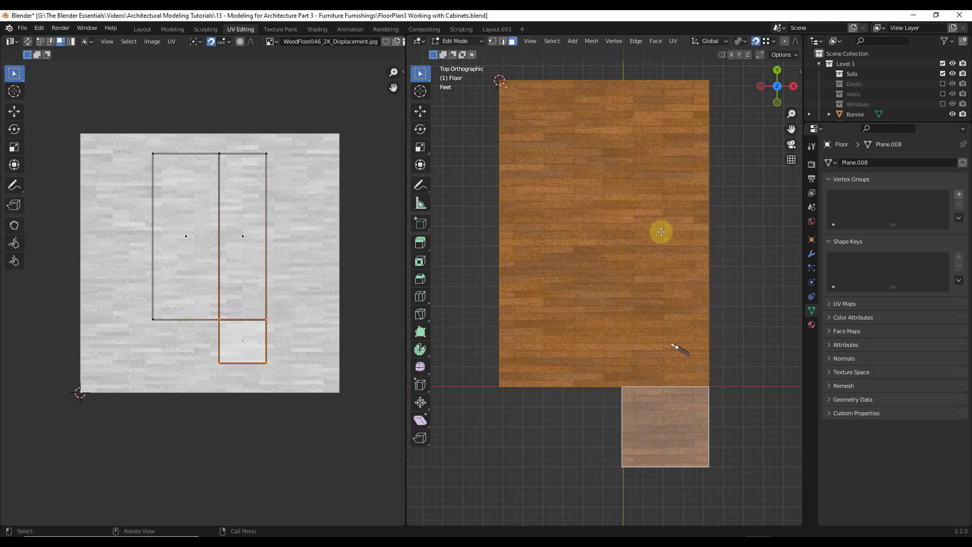
key(ctrl+z)
key(ctrl+shift+z)
key(ctrl+shift+z)
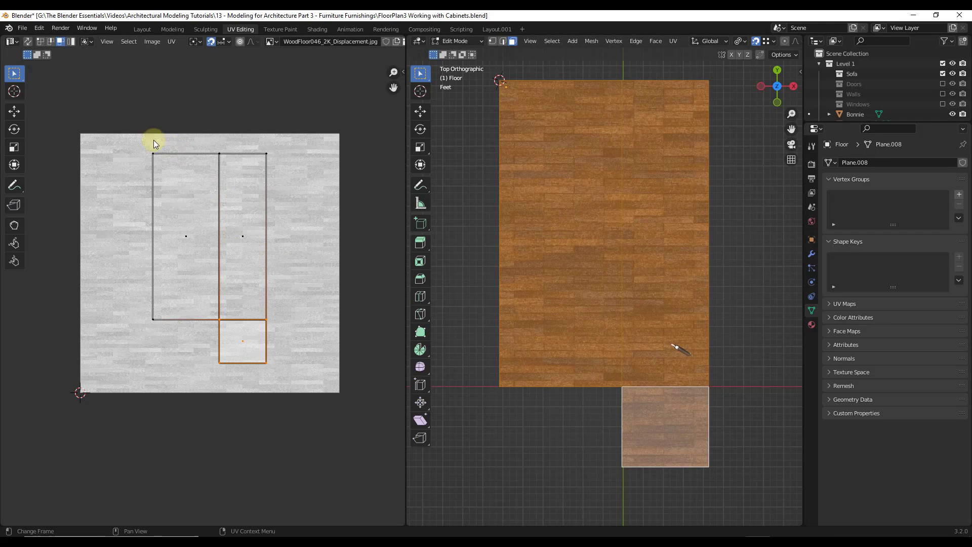
Select all the floor's UV faces and scale them up uniformly by about 2.4
drag(136, 137, 204, 259)
drag(314, 378, 313, 378)
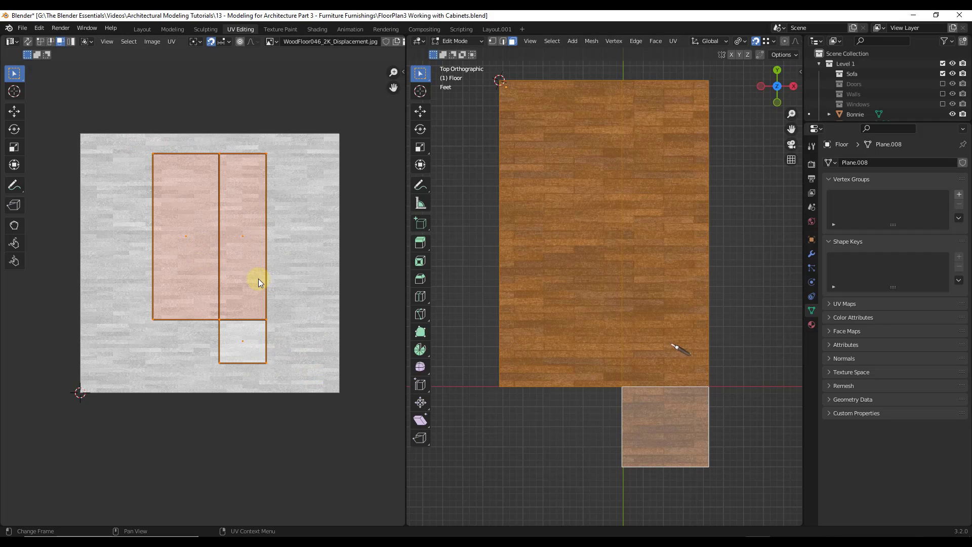
key(s)
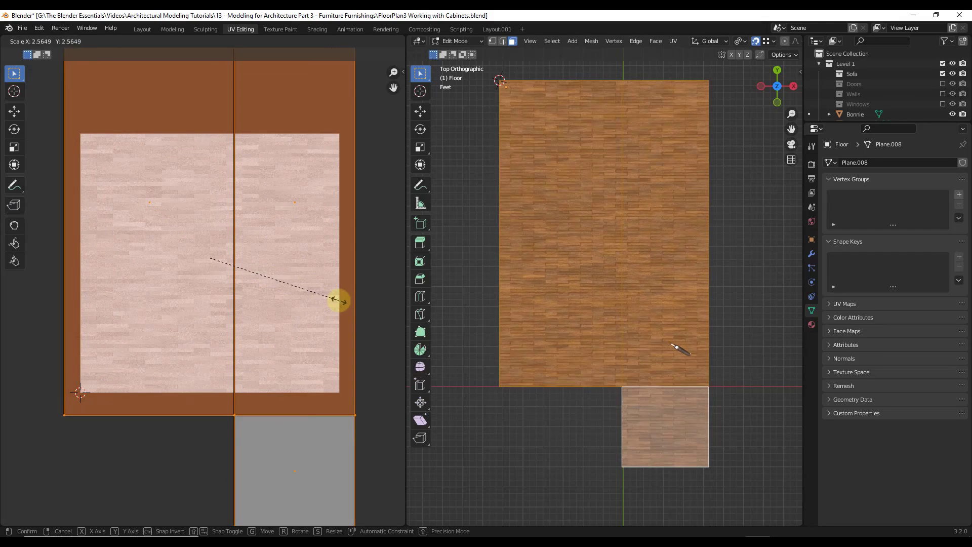
click(331, 301)
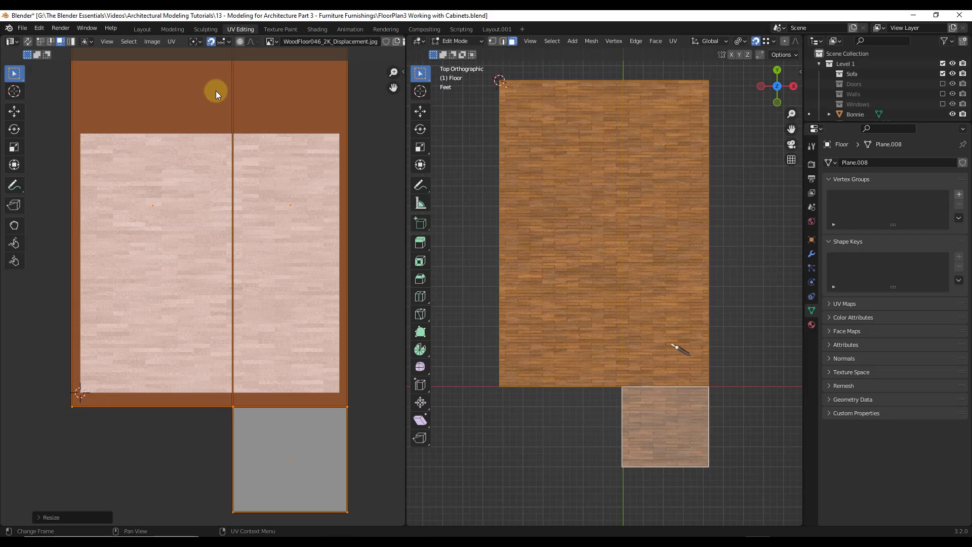
scroll(191, 346, down, 2)
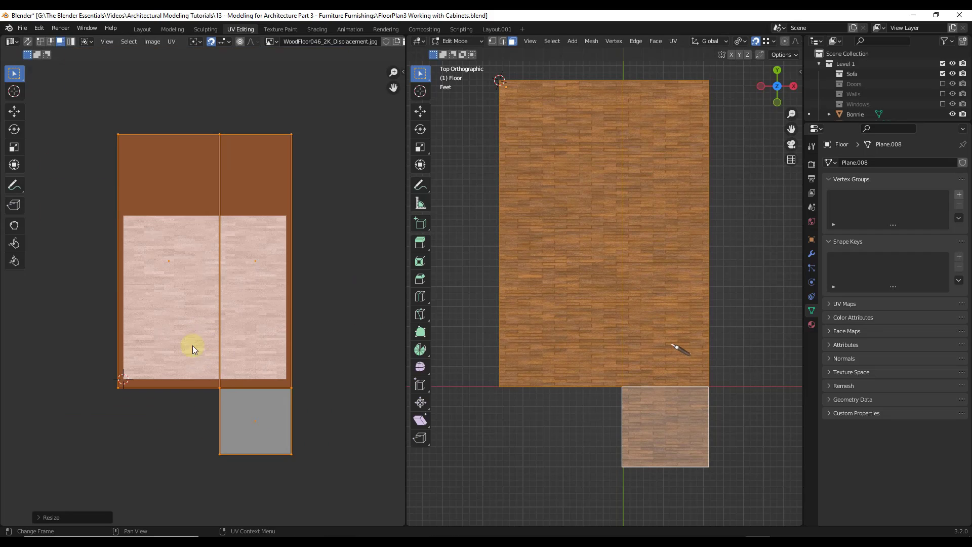
scroll(177, 353, up, 1)
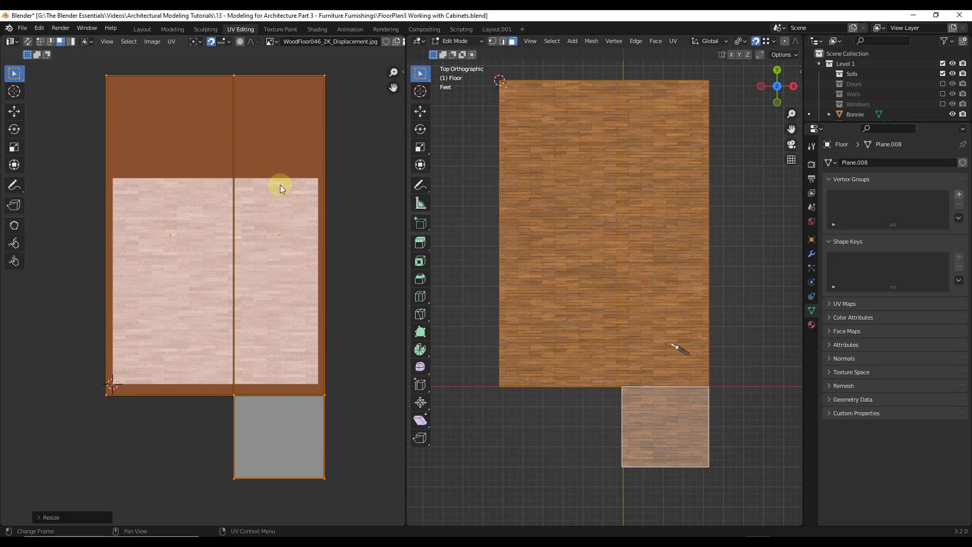
Shift the whole UV layout slightly downward over the wood floor image
scroll(623, 224, up, 3)
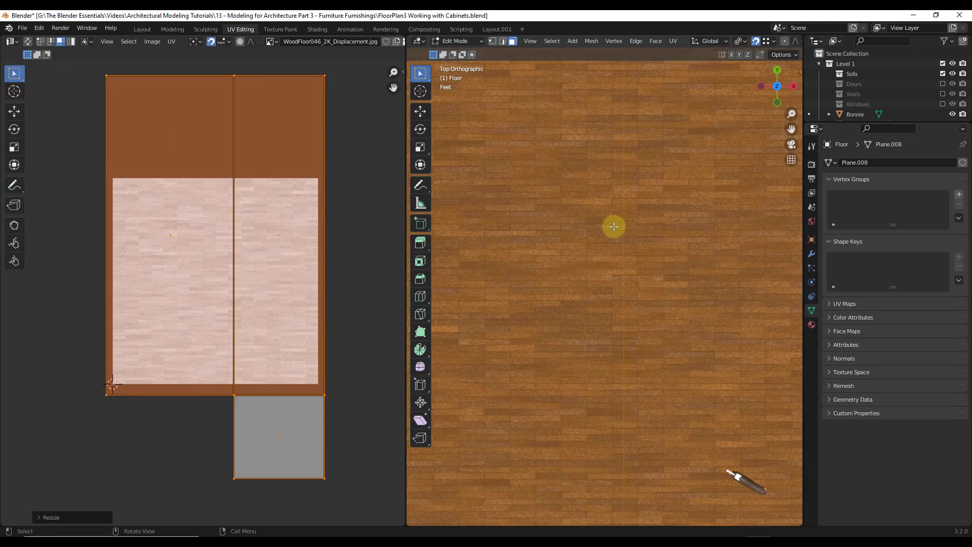
scroll(615, 226, down, 1)
key(g)
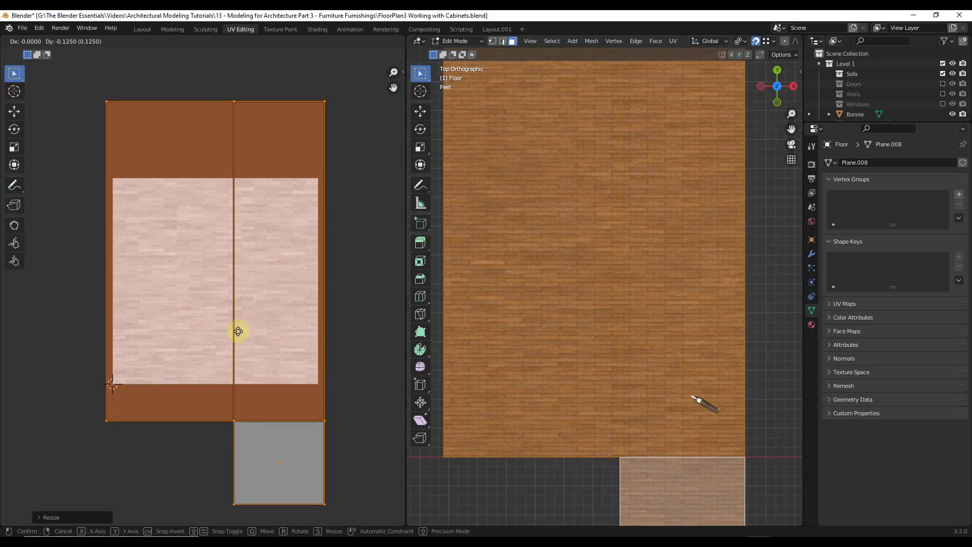
key(Escape)
key(g)
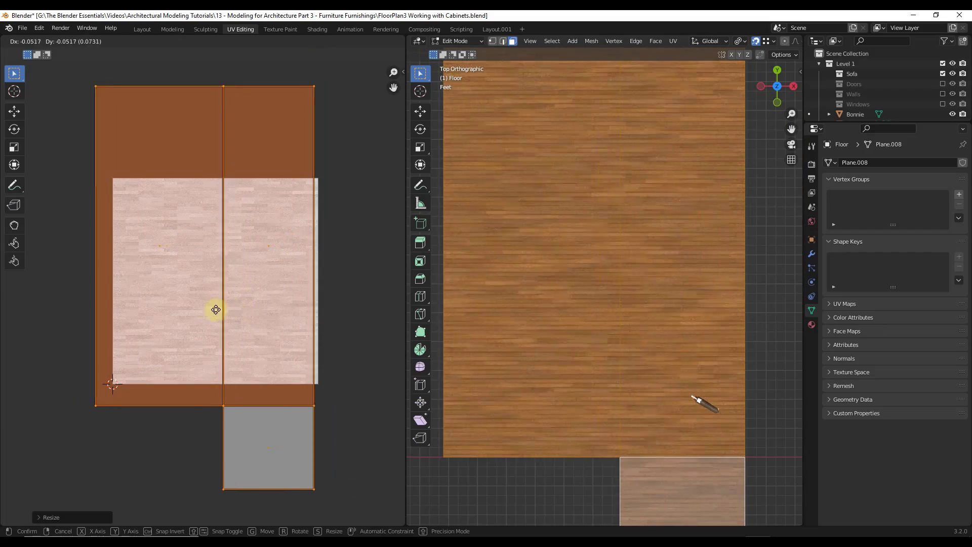
click(242, 323)
scroll(287, 255, down, 3)
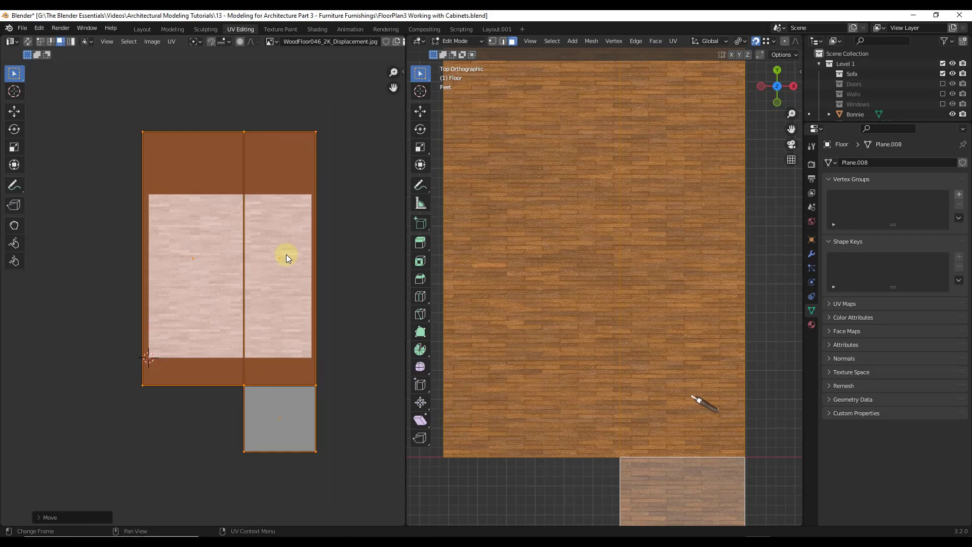
Rotate all the floor UVs by -90° and check the plank direction up close in Object Mode
scroll(579, 245, down, 2)
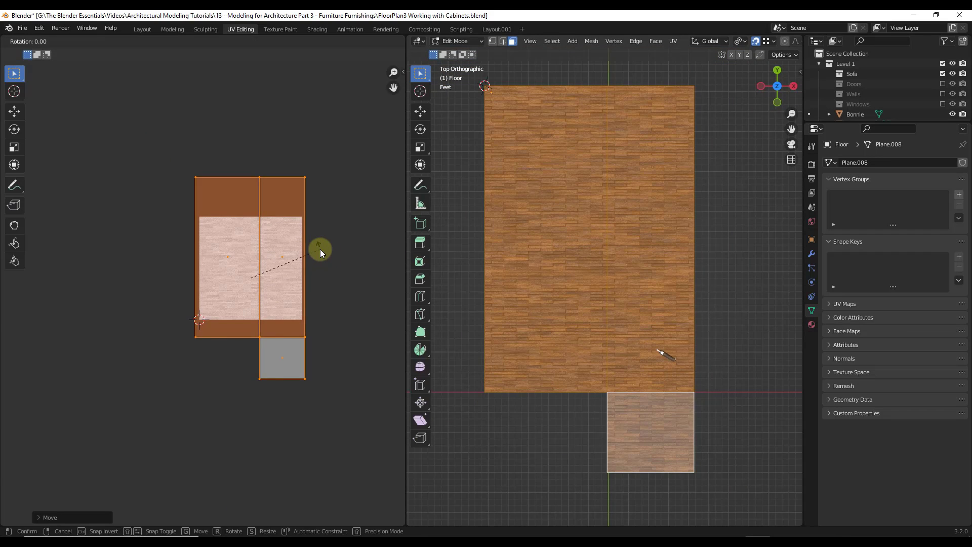
key(r)
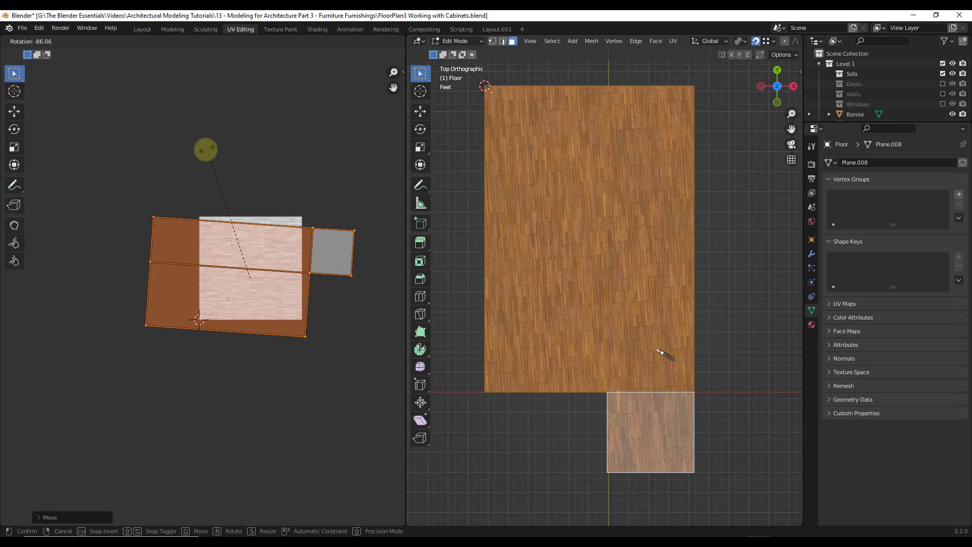
text(90)
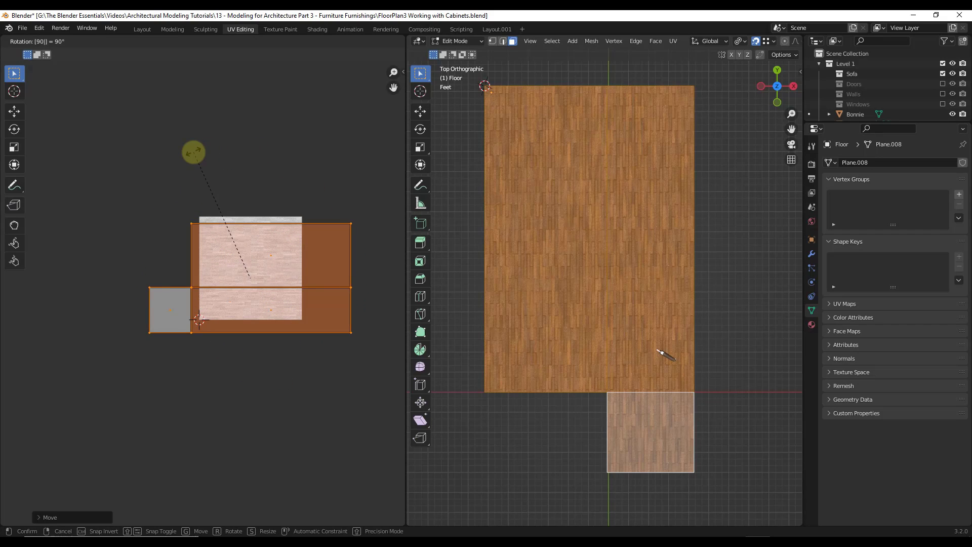
text(-)
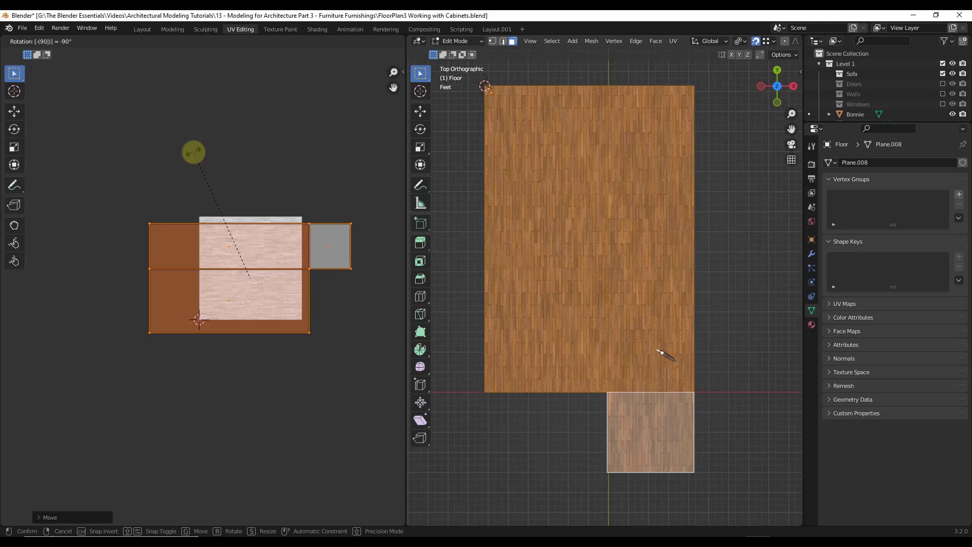
key(Return)
key(Tab)
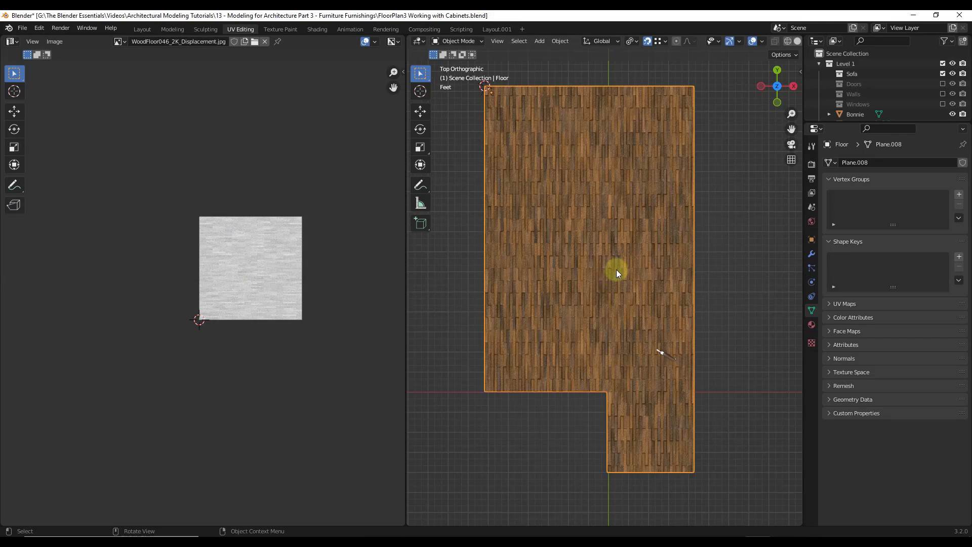
scroll(616, 274, up, 8)
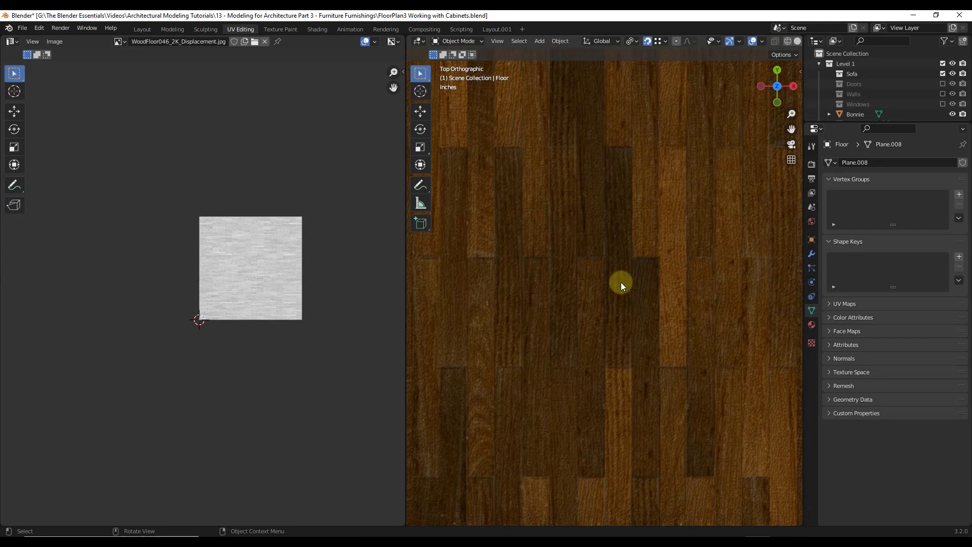
scroll(621, 286, down, 6)
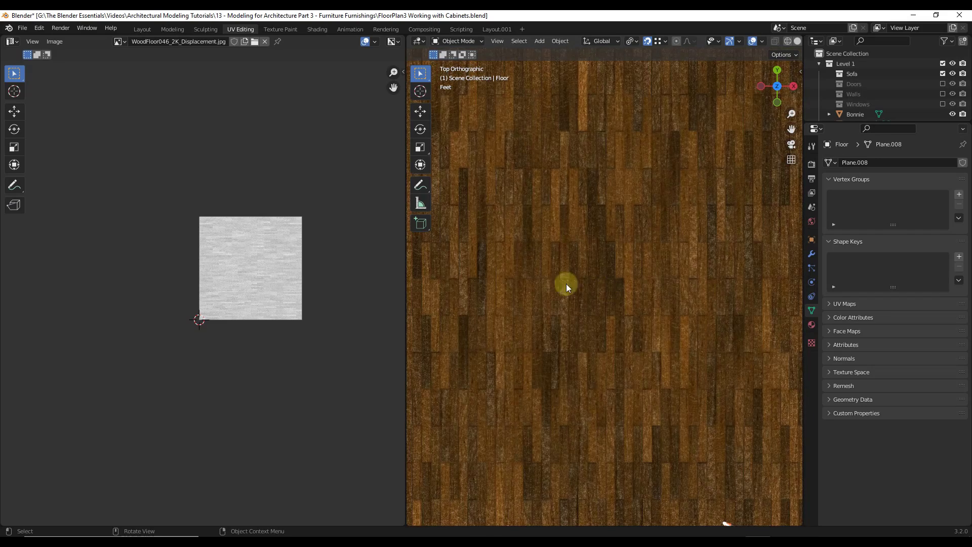
scroll(581, 268, down, 5)
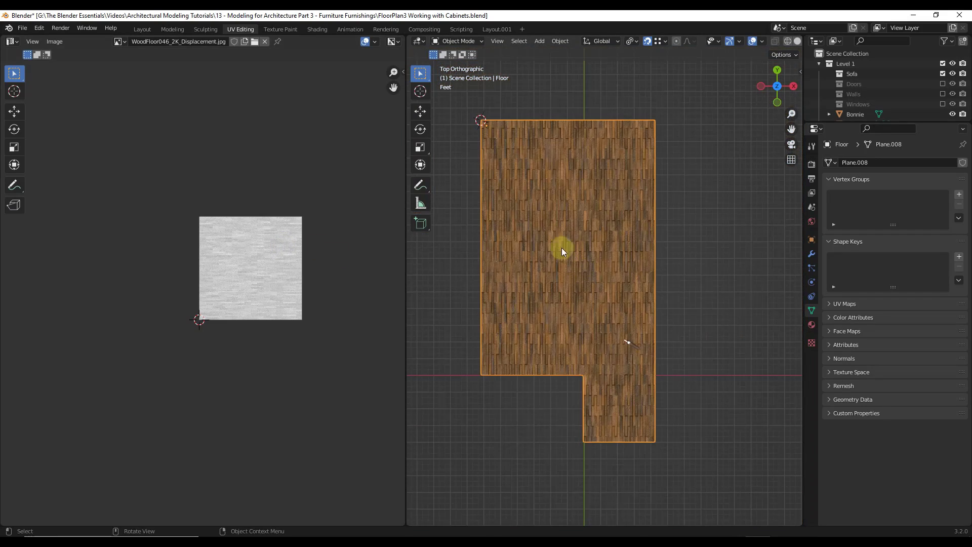
Open the Shading workspace and enable the Walls collection to check the floor planks inside the rooms
click(316, 30)
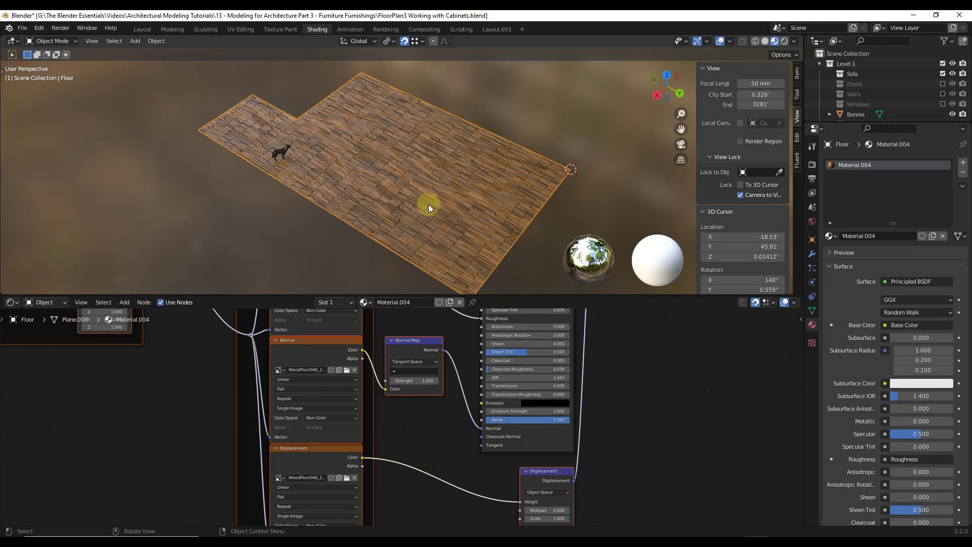
scroll(429, 204, down, 2)
scroll(423, 206, up, 4)
scroll(424, 218, down, 4)
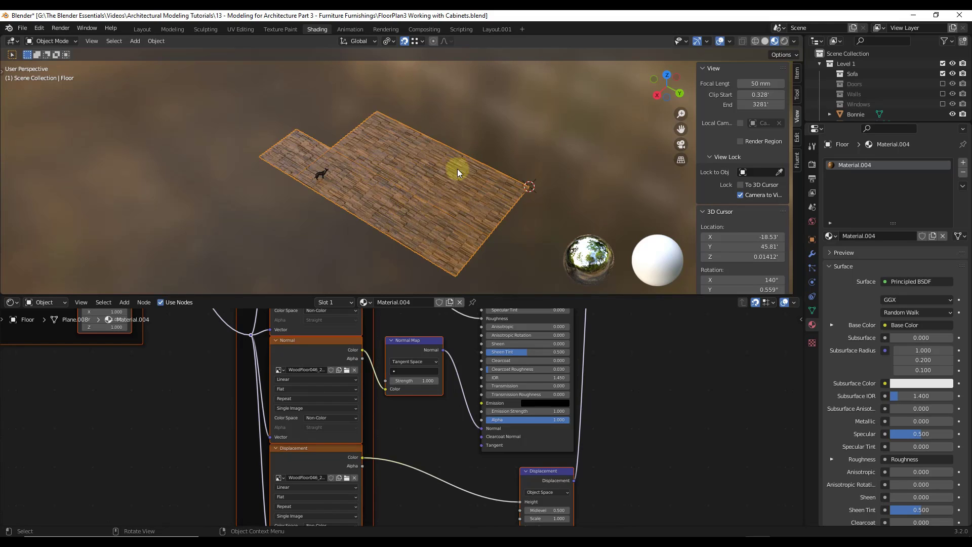
click(943, 95)
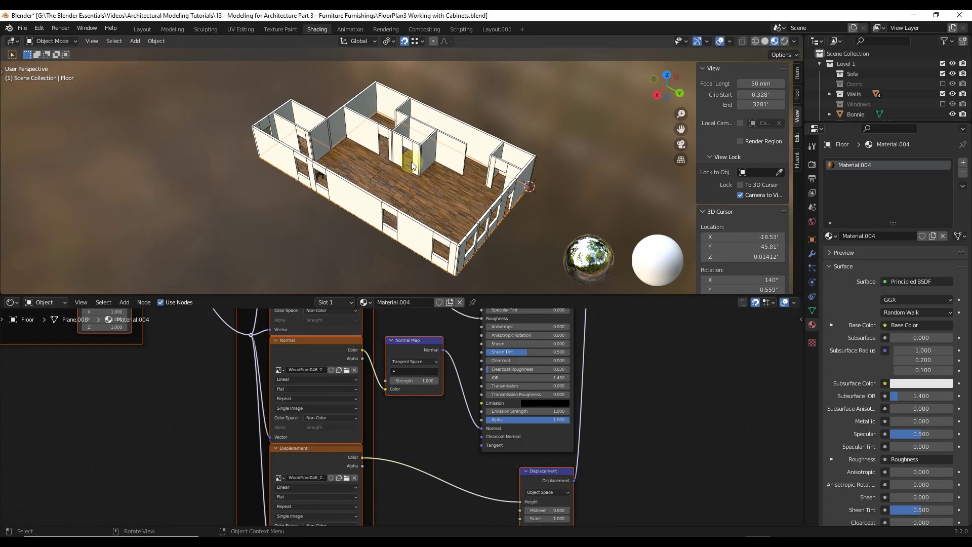
scroll(411, 162, up, 6)
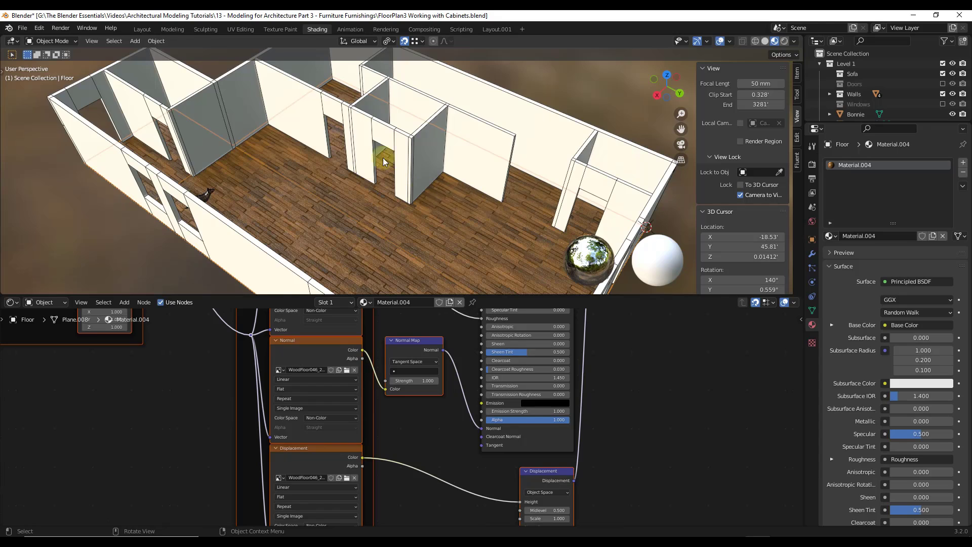
scroll(383, 159, down, 3)
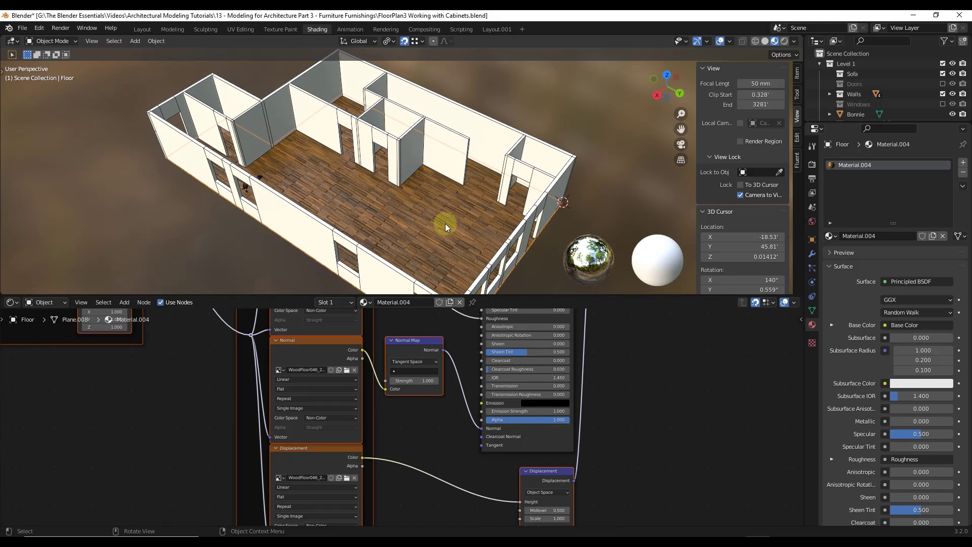
Add a loop cut across the Floor in Edit Mode, slid about -0.025 to line up with the corner of the interior wall
key(Tab)
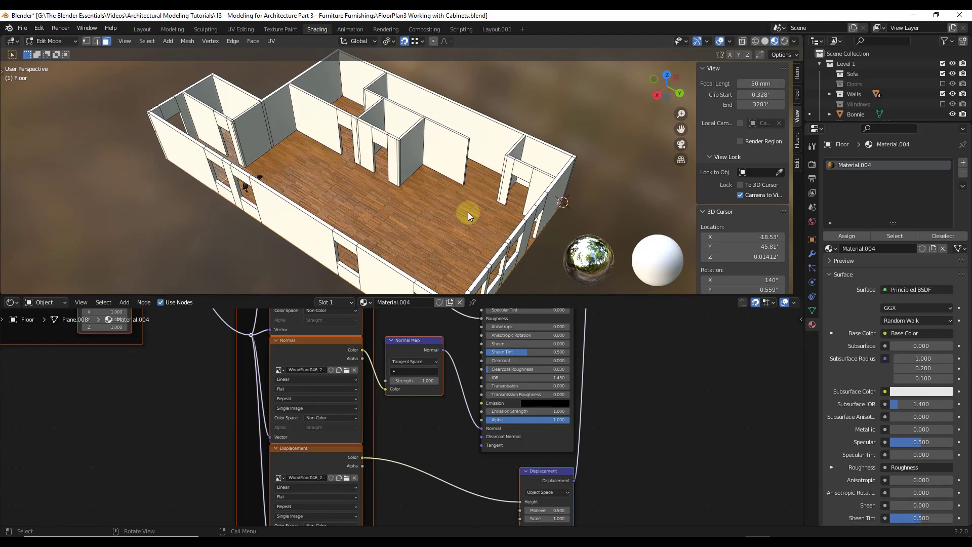
middle_drag(467, 211, 412, 196)
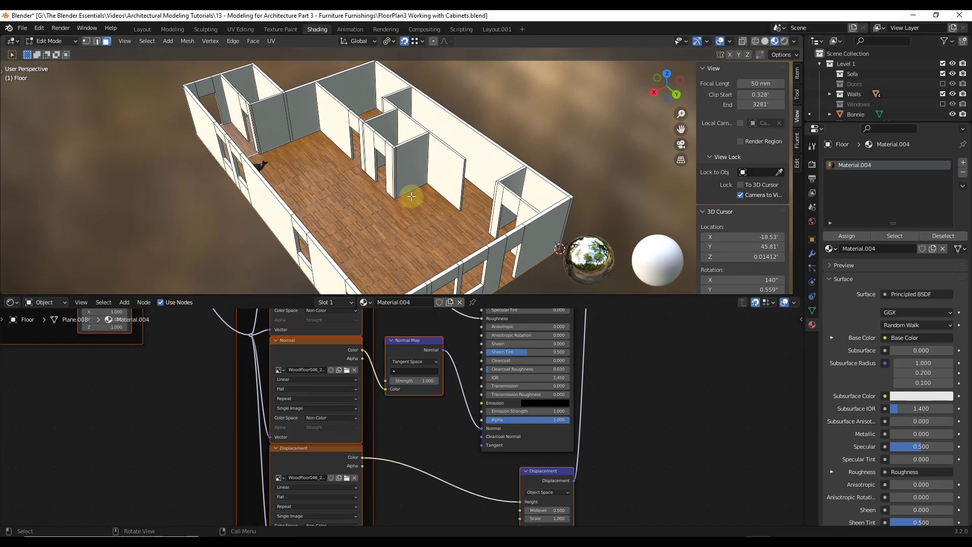
scroll(412, 197, up, 6)
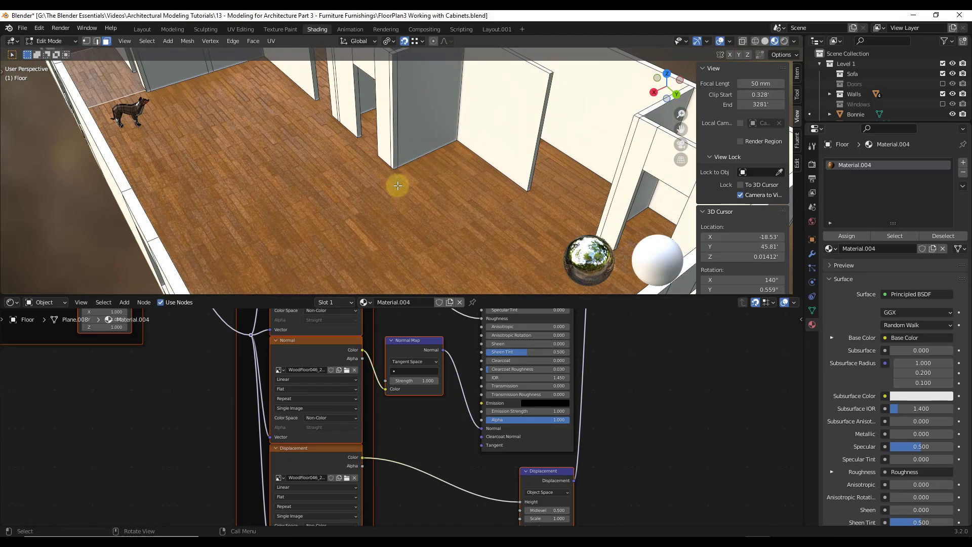
key(ctrl+r)
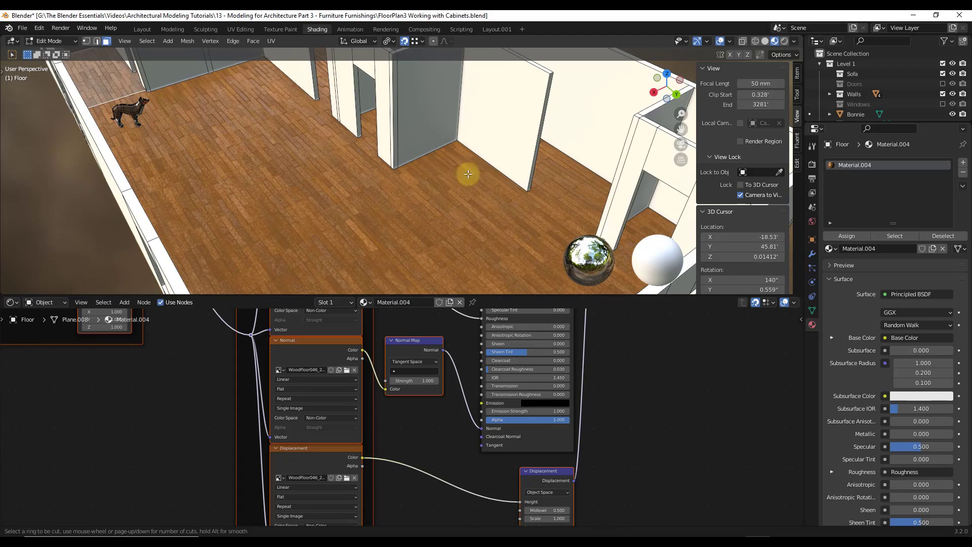
click(391, 169)
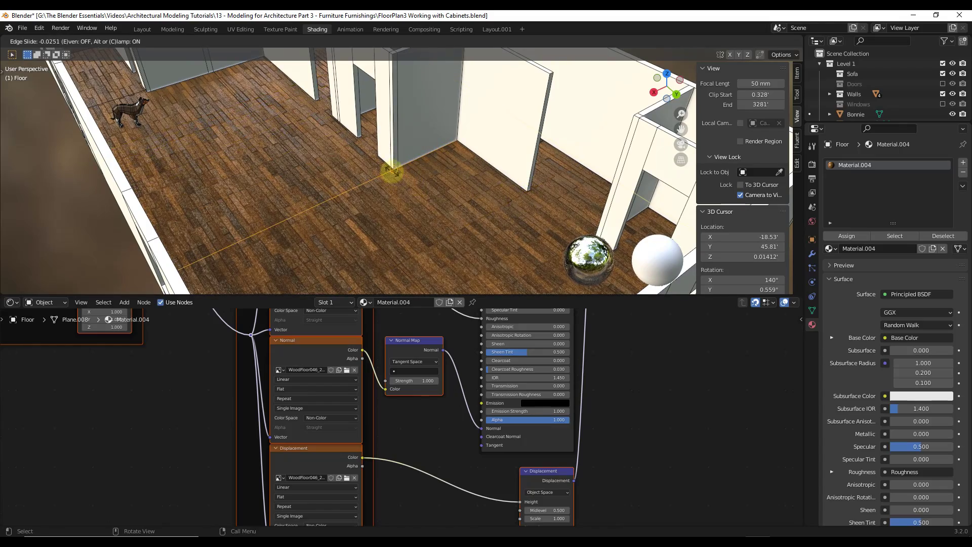
click(393, 172)
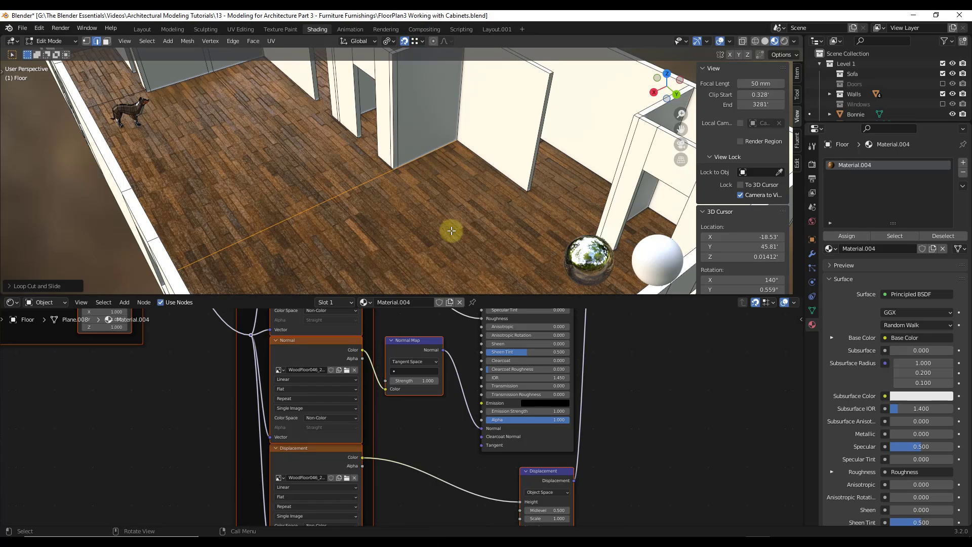
scroll(445, 212, down, 5)
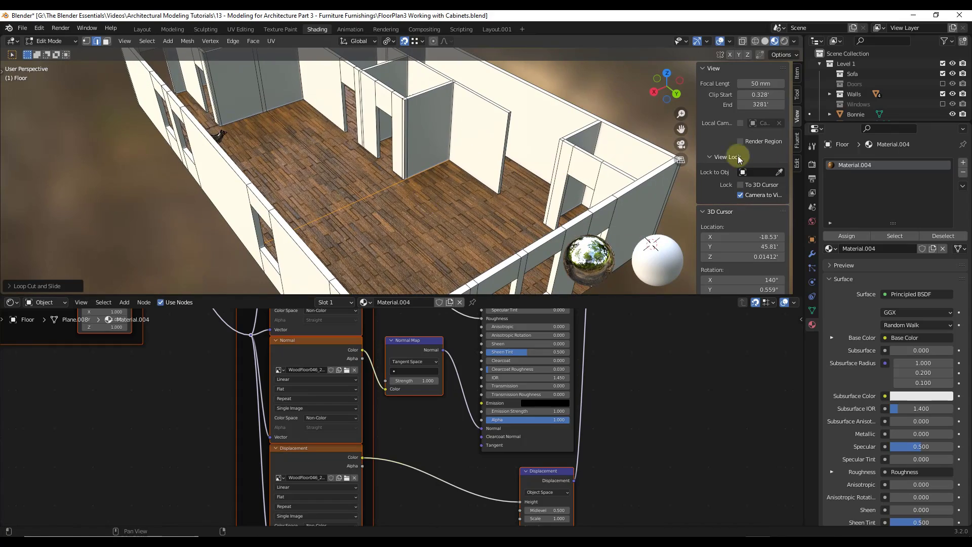
Disable the Walls collection and select the floor faces one by one in face select mode to examine how the floor is divided
click(943, 94)
scroll(420, 223, up, 2)
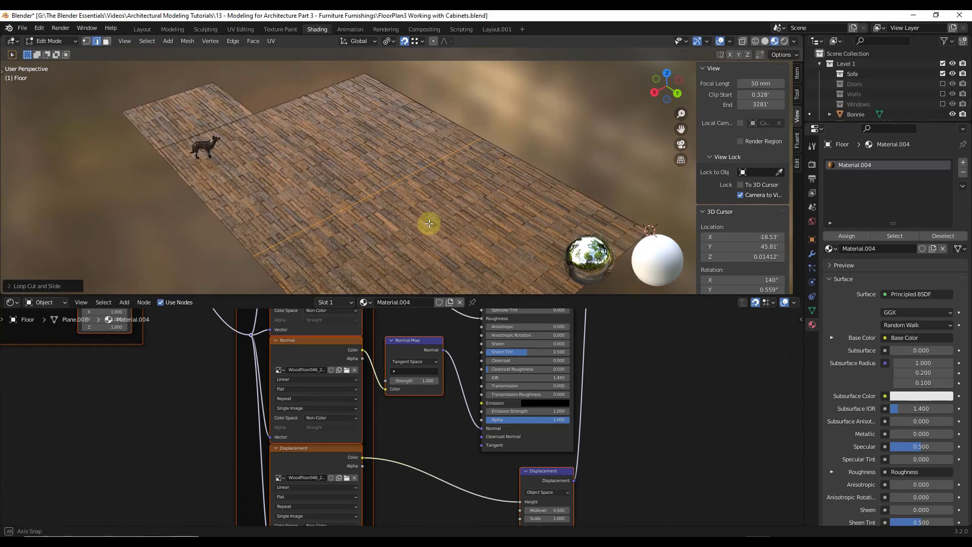
scroll(418, 204, down, 2)
click(428, 193)
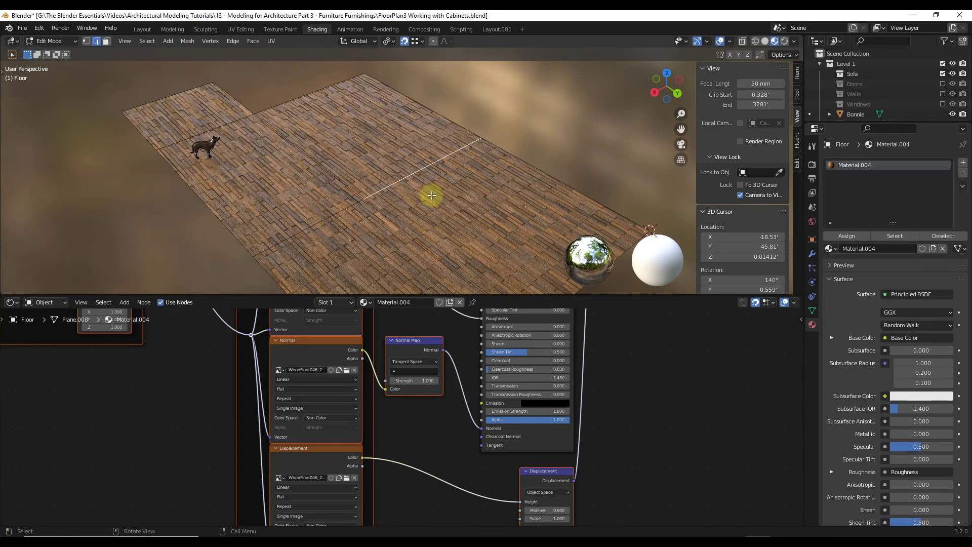
key(3)
click(431, 195)
click(369, 239)
click(315, 185)
click(349, 147)
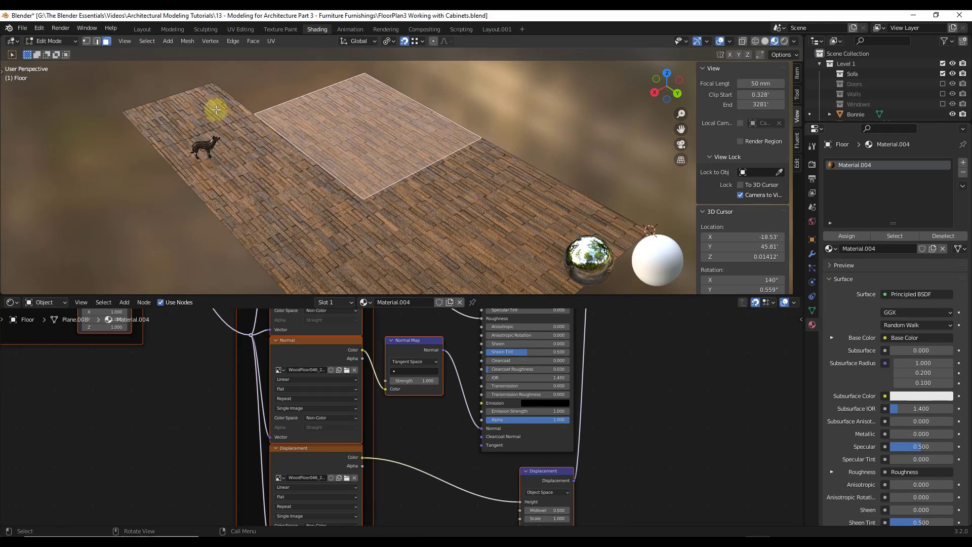
click(217, 110)
click(372, 135)
click(446, 207)
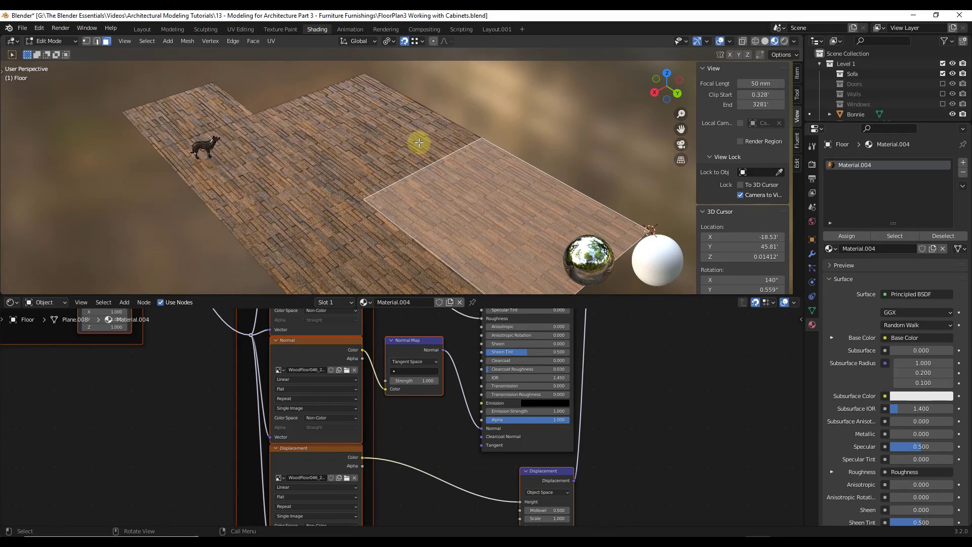
click(419, 143)
click(272, 156)
click(202, 119)
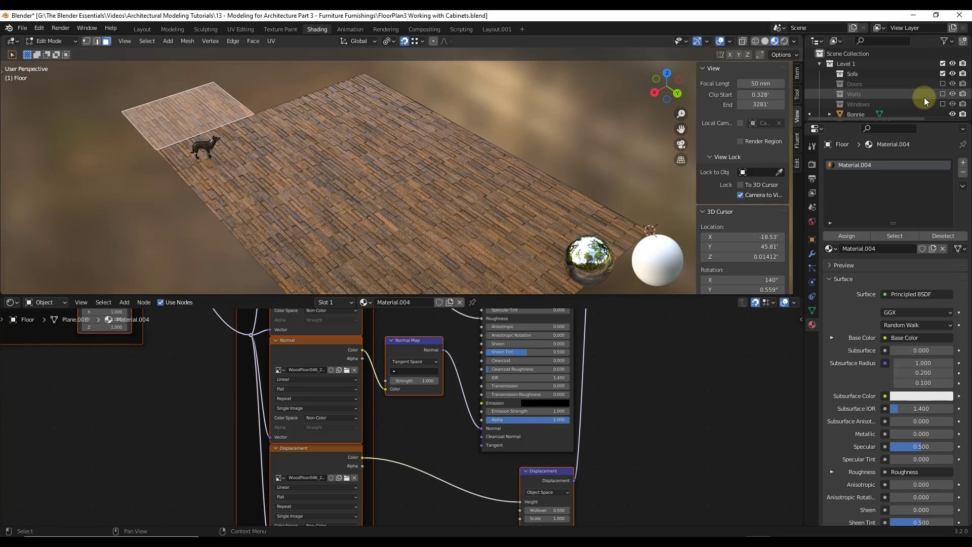
Enable the Walls collection and examine the divided floor inside the rooms
click(943, 94)
middle_drag(461, 188, 427, 191)
scroll(445, 212, up, 6)
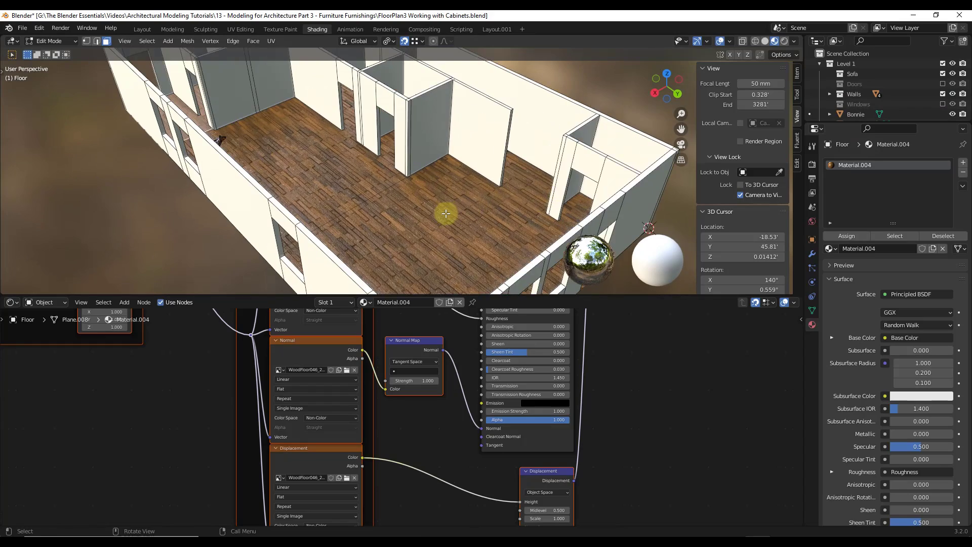
scroll(401, 218, down, 6)
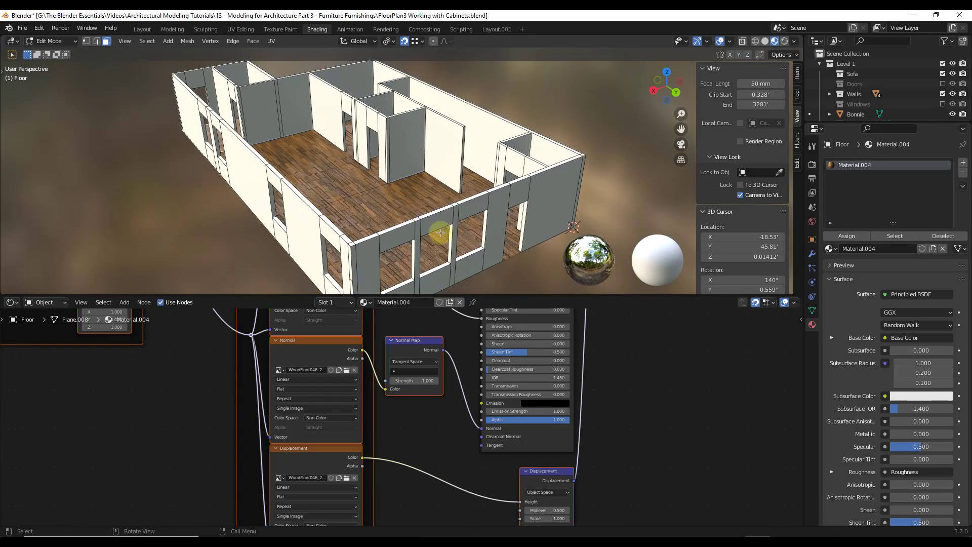
middle_drag(433, 193, 433, 179)
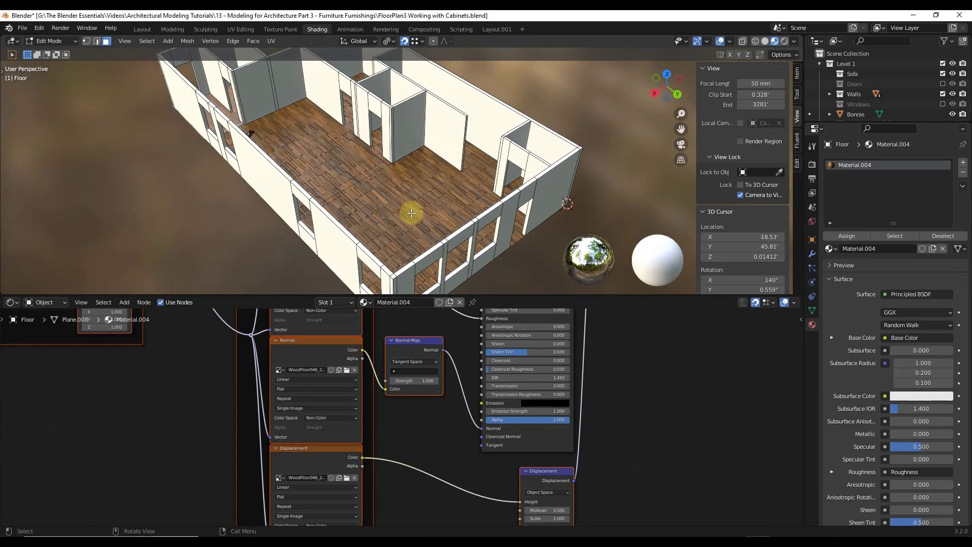
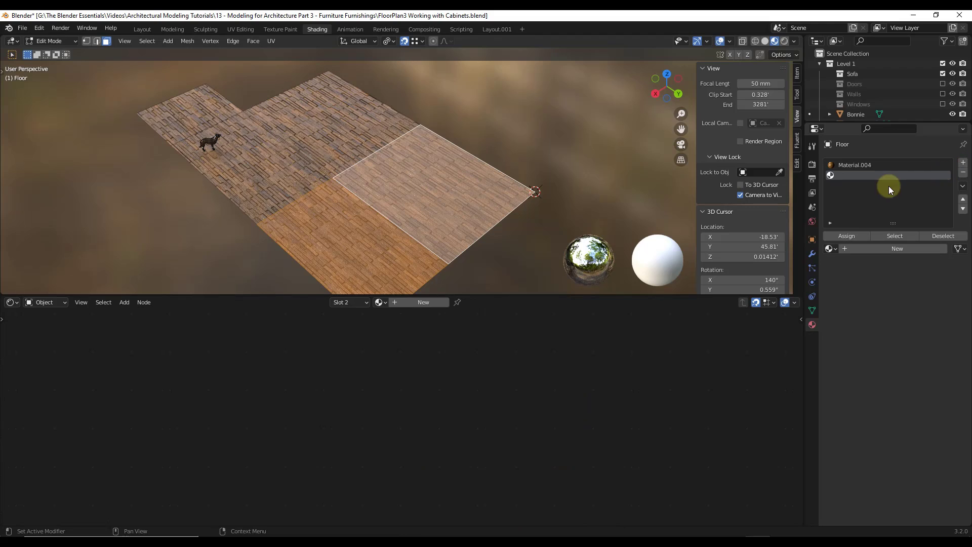
Create a new material in the Floor's empty second slot, name it Carpet, and frame its nodes
click(430, 303)
double_click(415, 300)
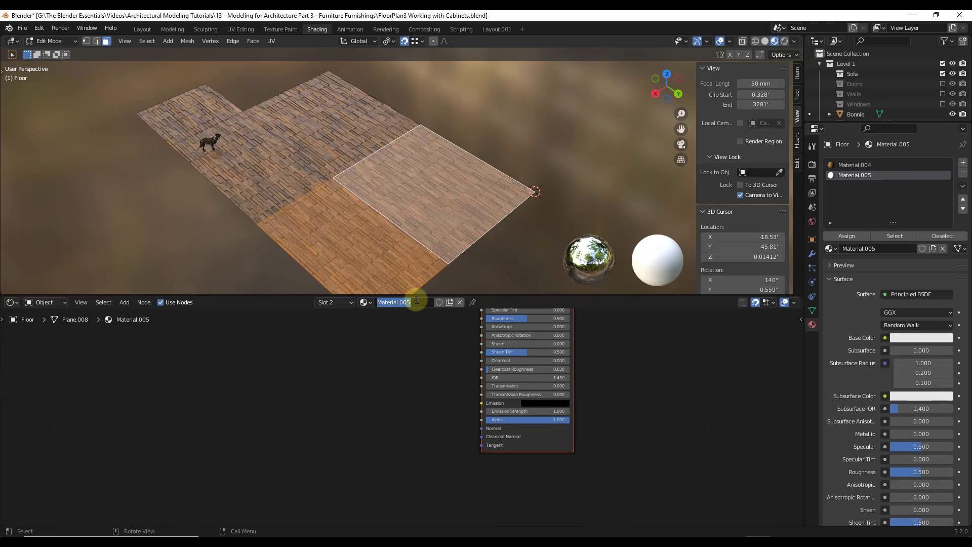
text(Carpet)
key(Return)
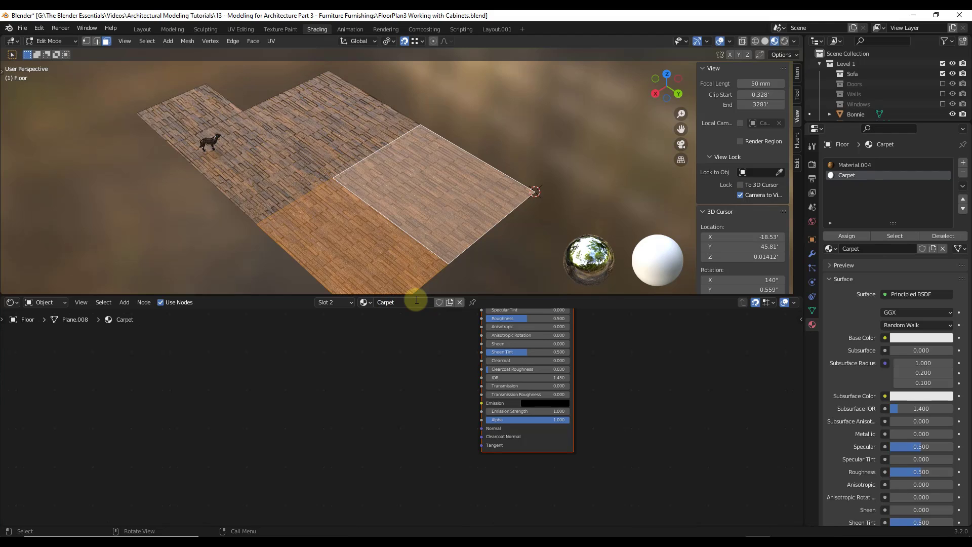
key(Home)
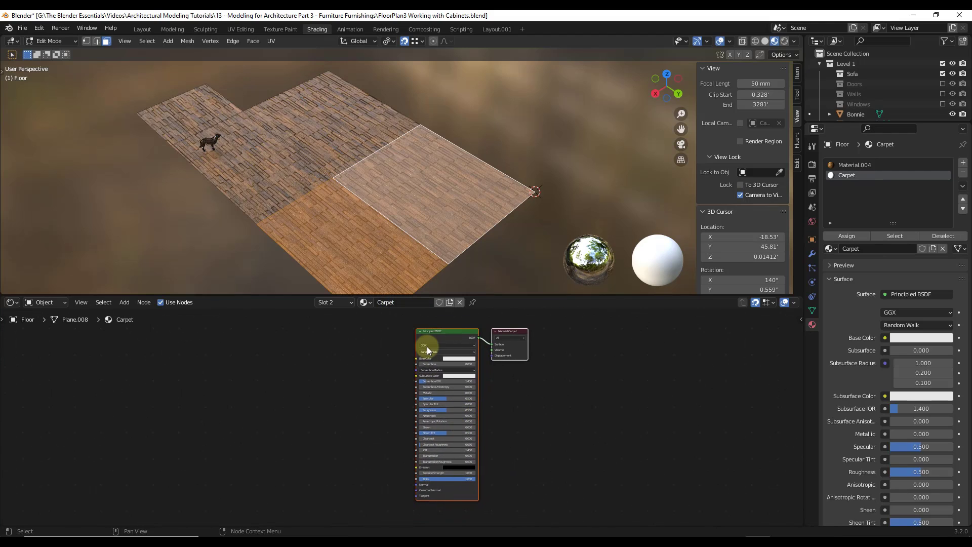
Run Principled Texture Setup on the Carpet material's Principled BSDF with the Carpet009_2K AmbientOcclusion, Color, Displacement, NormalDX and Roughness images
click(441, 335)
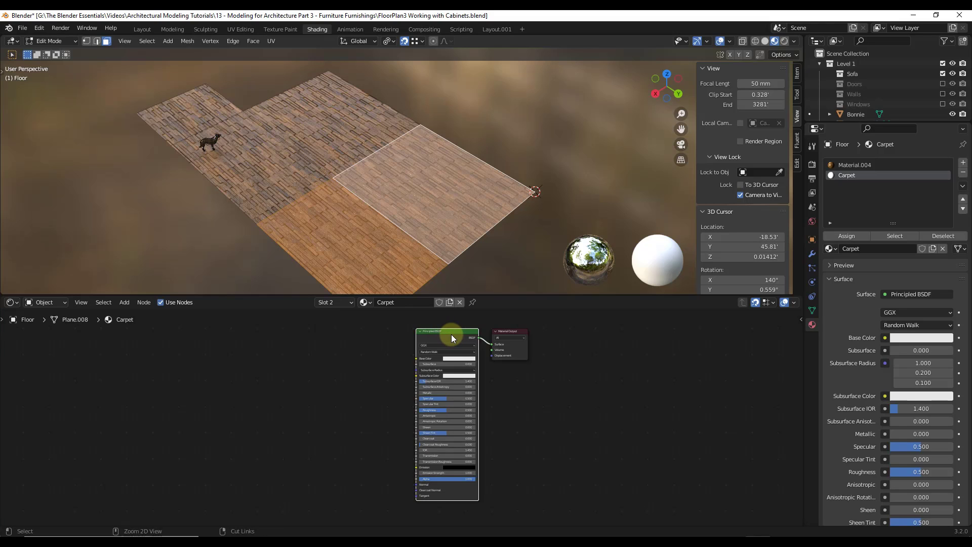
key(ctrl+shift+t)
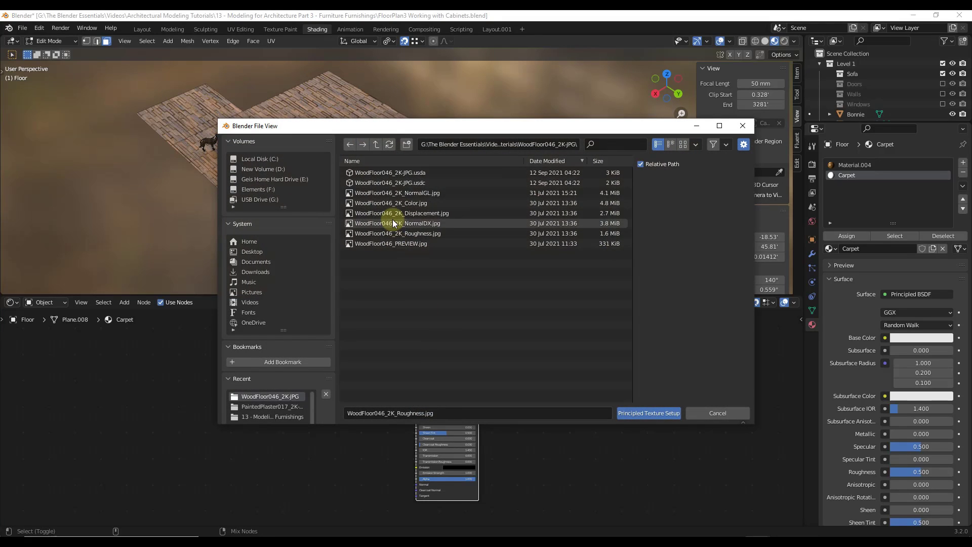
click(375, 145)
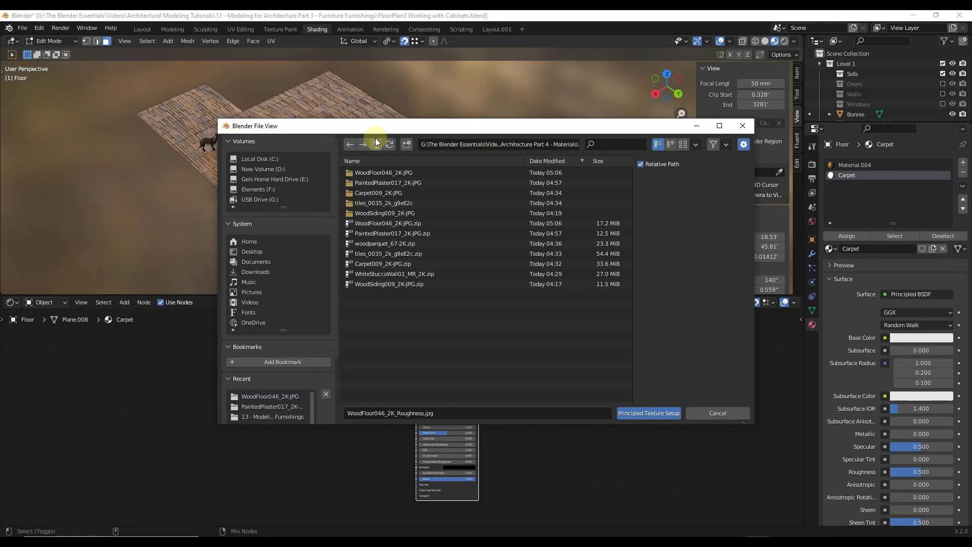
click(375, 193)
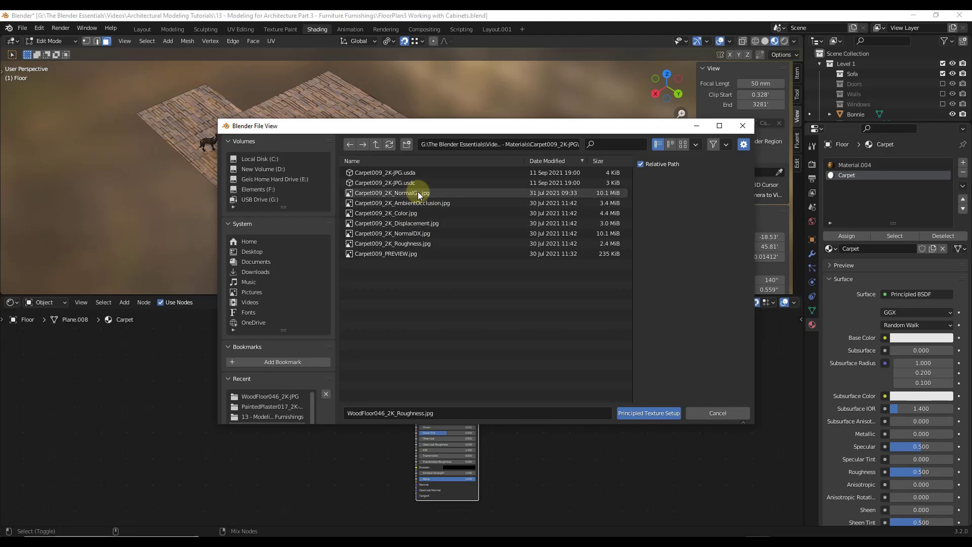
drag(411, 207, 405, 243)
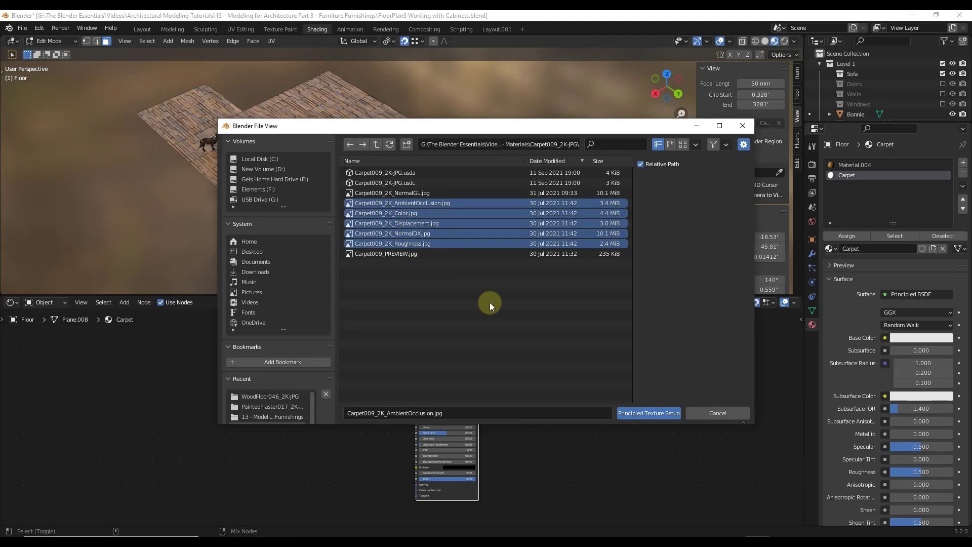
click(659, 413)
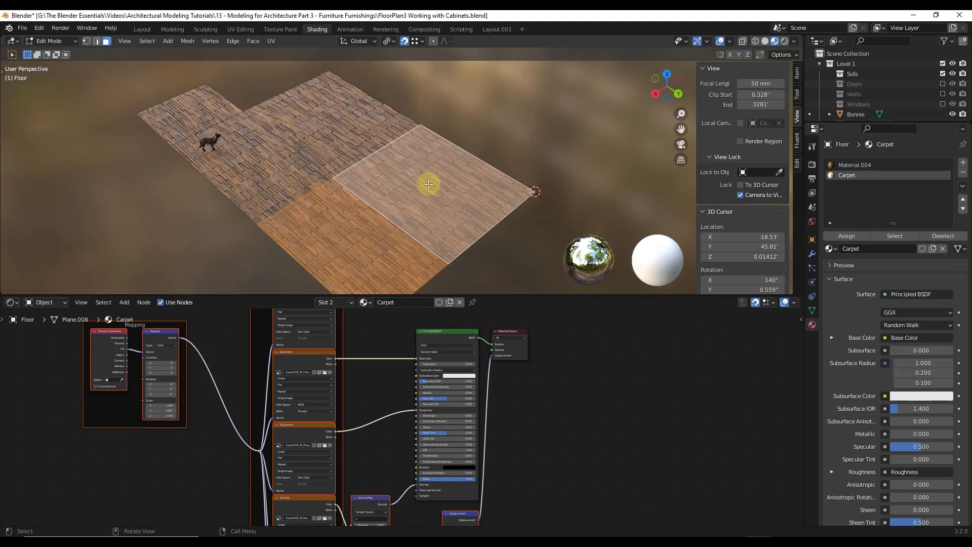
Select the two floor faces on the near side of the new cut and assign the Carpet material to them
scroll(446, 206, down, 2)
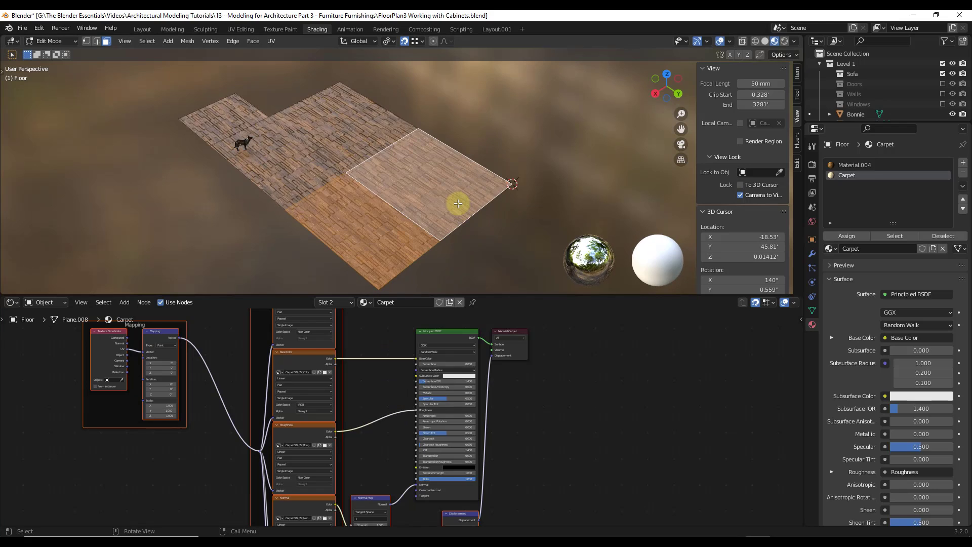
middle_drag(432, 206, 364, 223)
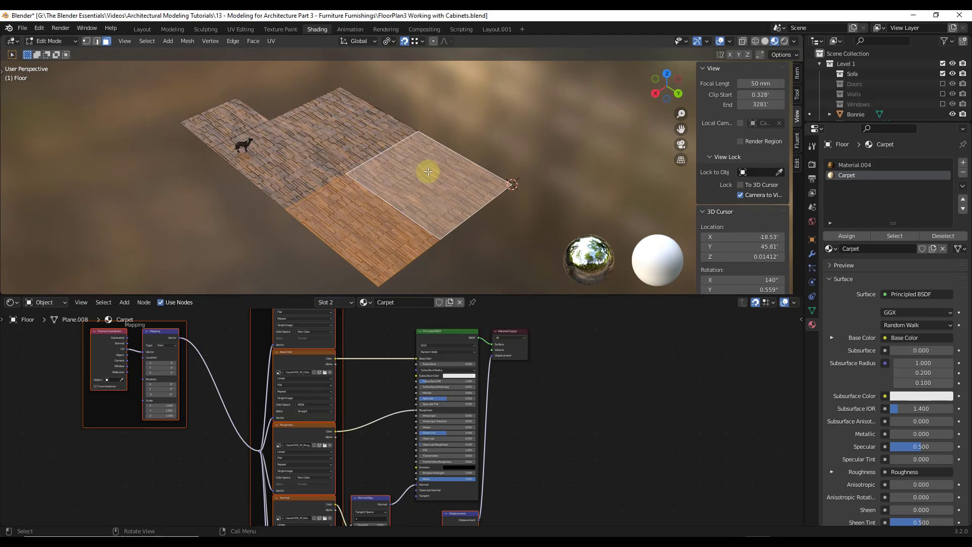
click(362, 226)
click(432, 182)
scroll(411, 201, up, 1)
scroll(412, 201, up, 1)
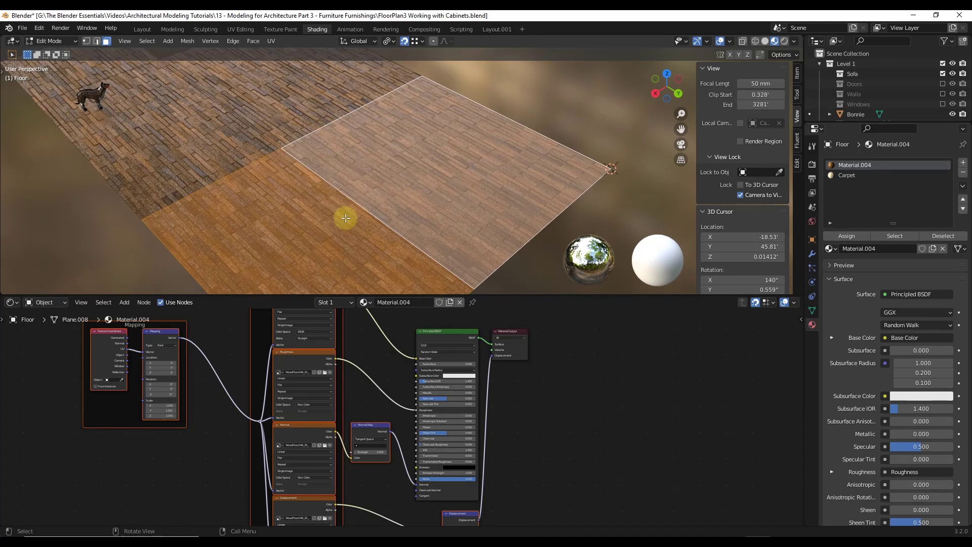
scroll(344, 219, up, 2)
click(416, 173)
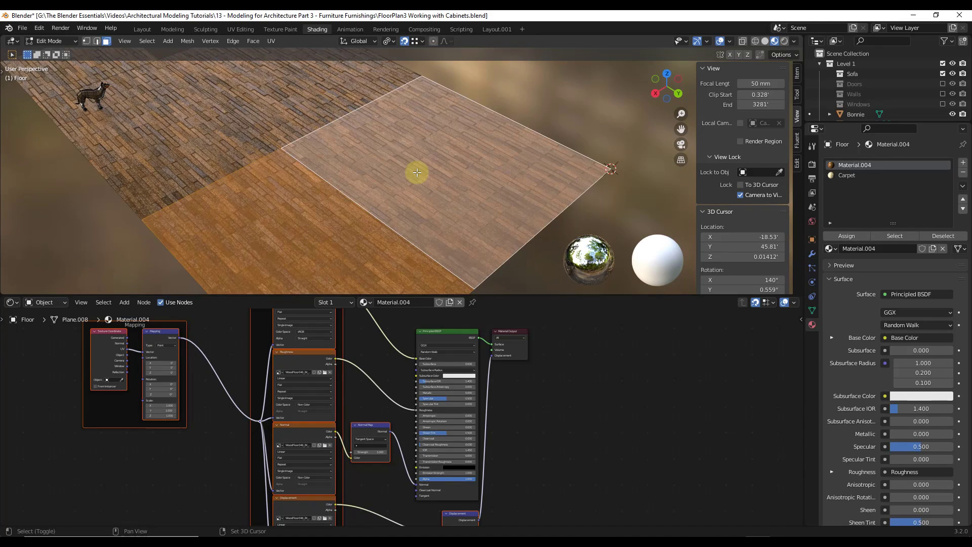
click(846, 175)
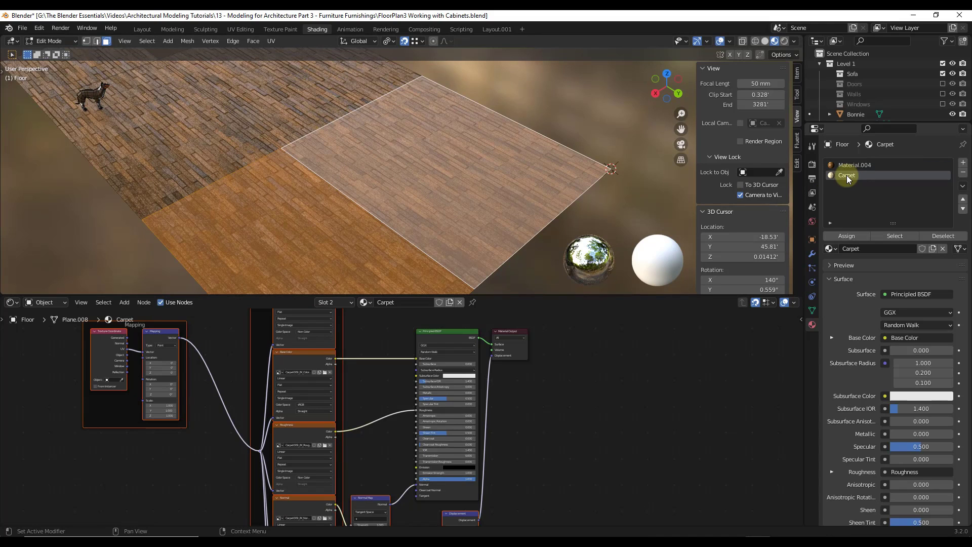
click(853, 236)
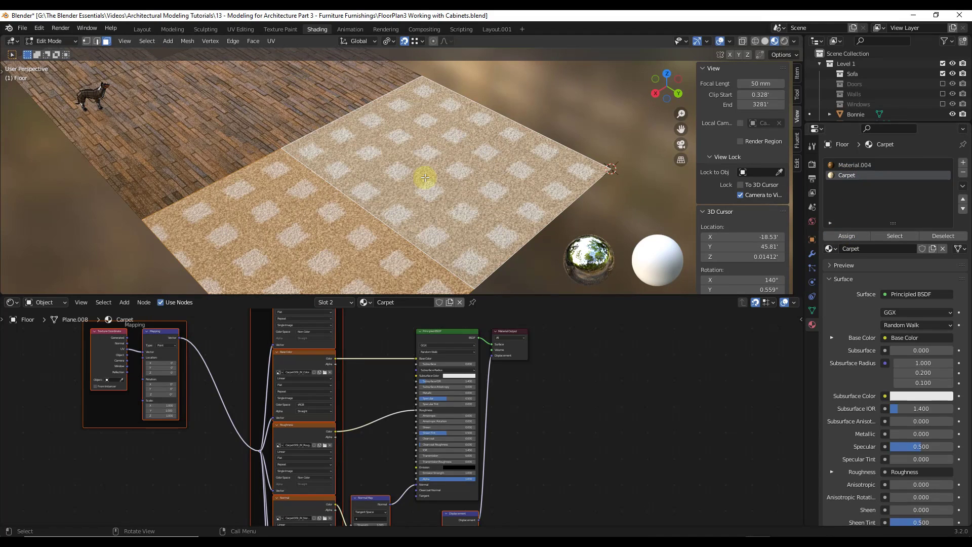
Return to Object Mode and check the carpeted area against the rooms by temporarily enabling the Walls collection
scroll(442, 179, down, 5)
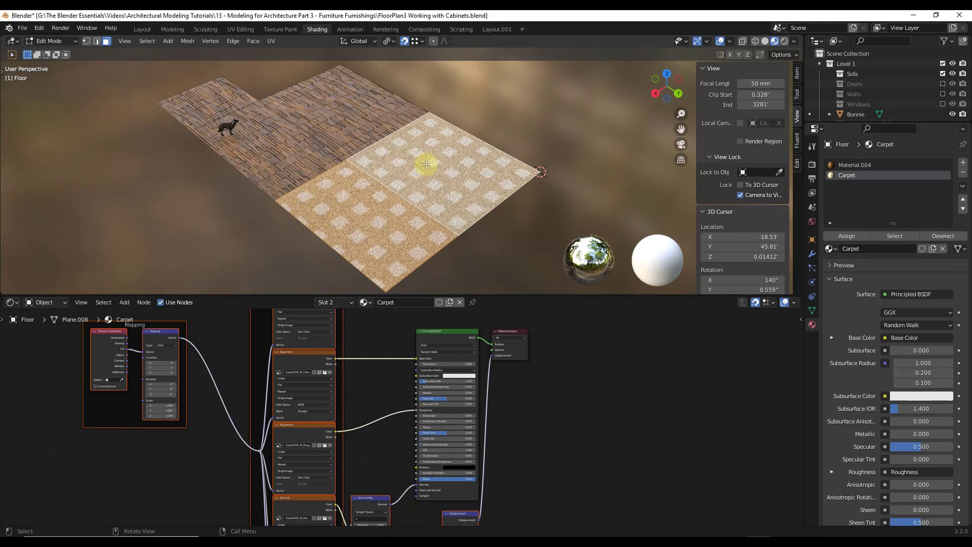
key(Tab)
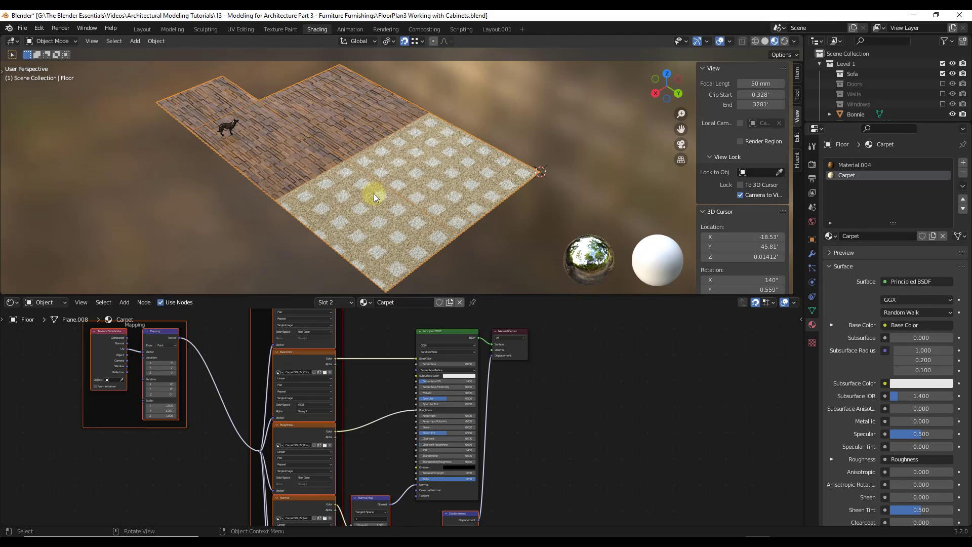
click(942, 94)
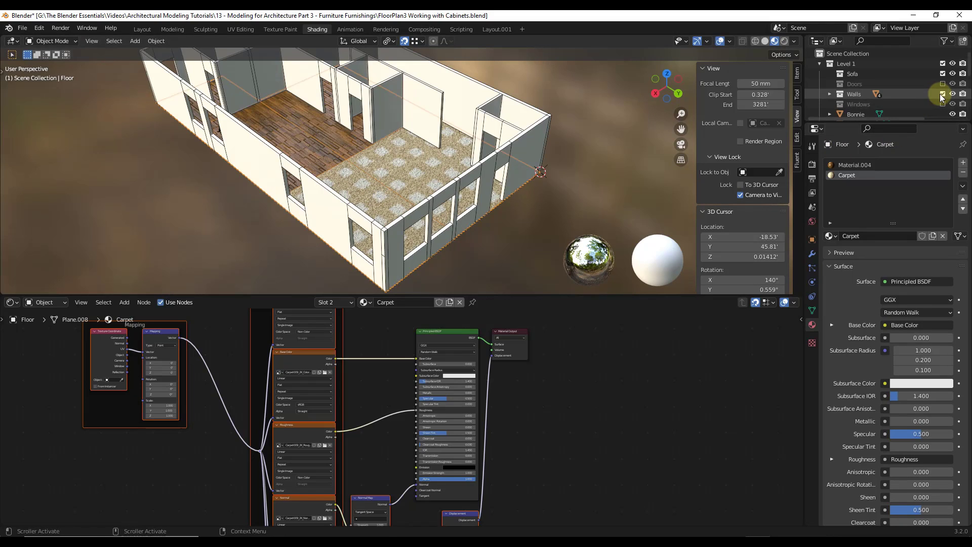
click(942, 94)
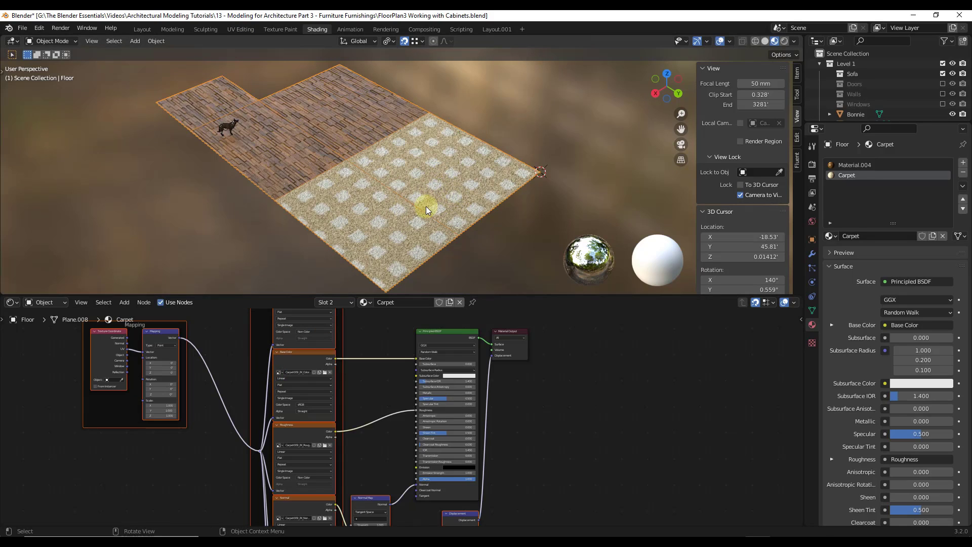
Set the X and Y scale of the Carpet material's Mapping node to 2
scroll(157, 403, up, 4)
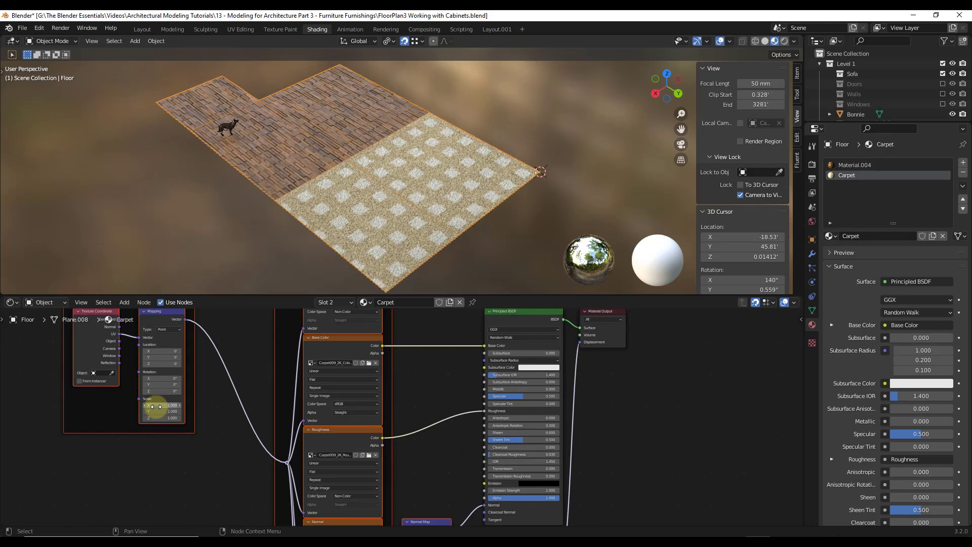
drag(159, 406, 174, 407)
click(149, 398)
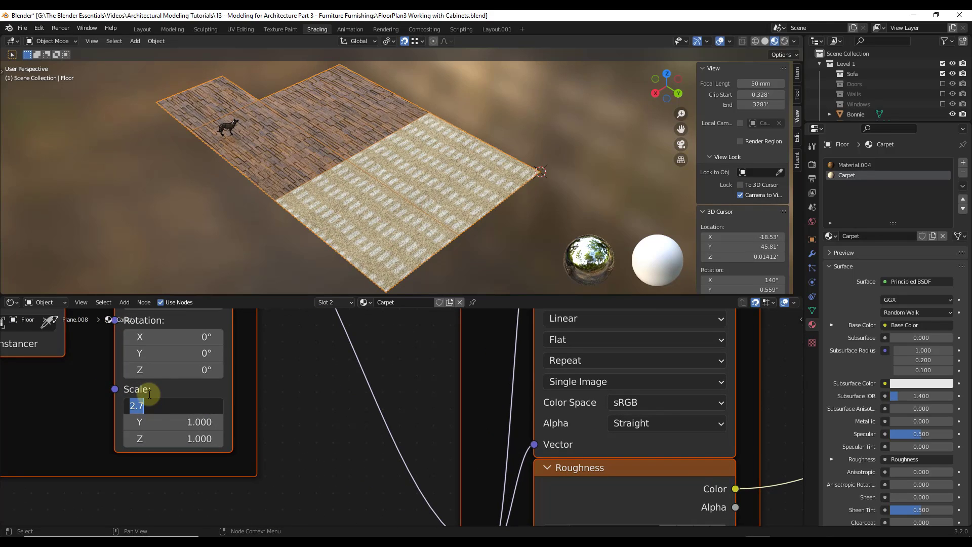
text(2)
key(Tab)
text(2)
key(Return)
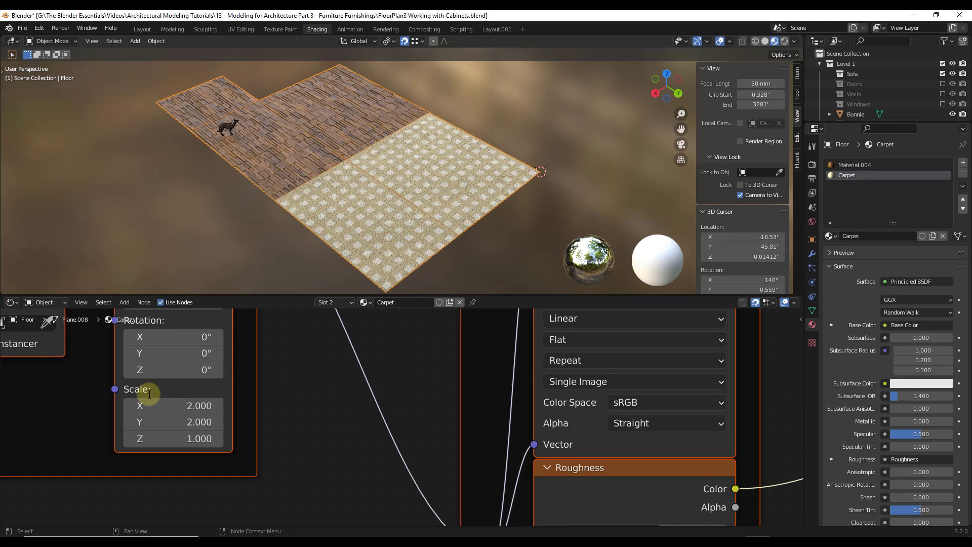
Set the Carpet Mapping node's X and Y scale to 3
click(186, 404)
text(3)
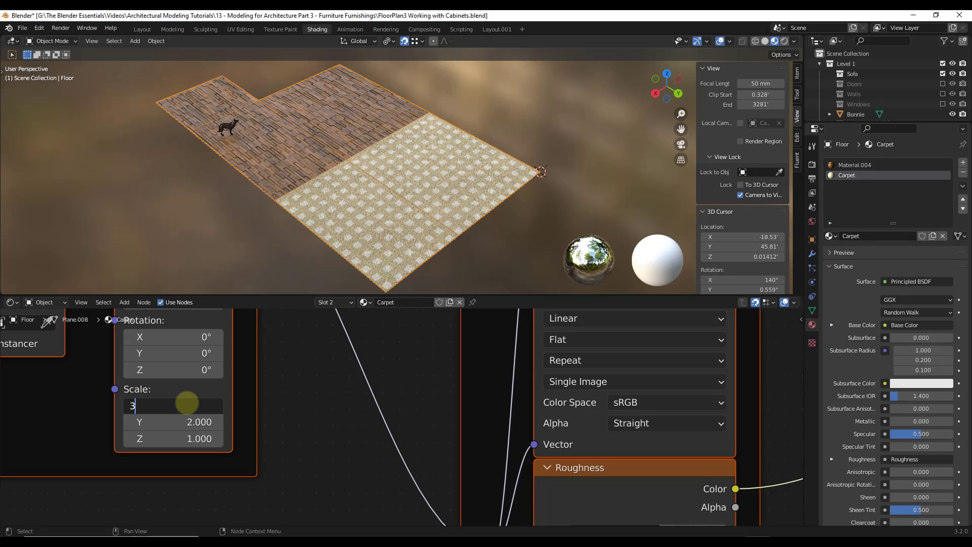
key(Tab)
text(3)
key(Return)
Set the Carpet Mapping node's X and Y scale to 5
click(187, 404)
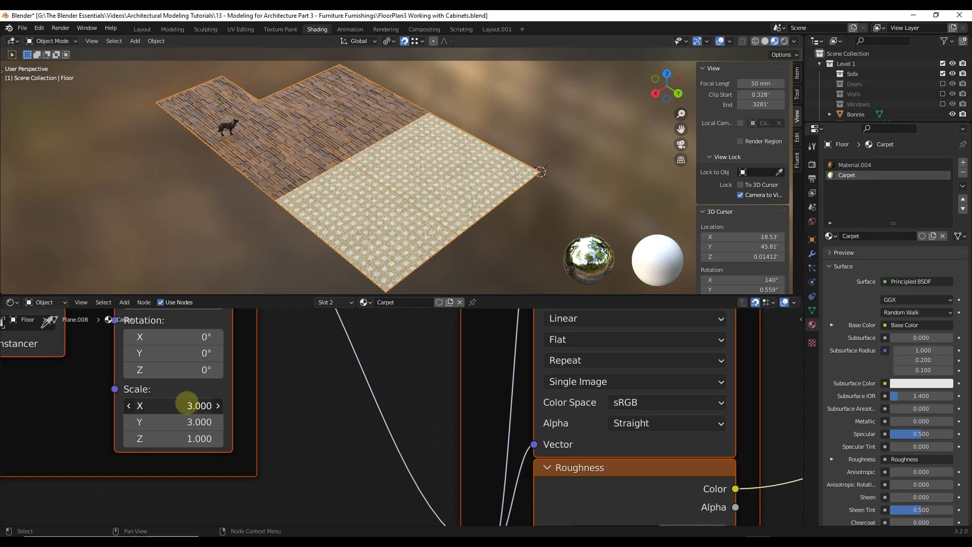
text(5)
key(Tab)
text(5)
key(Return)
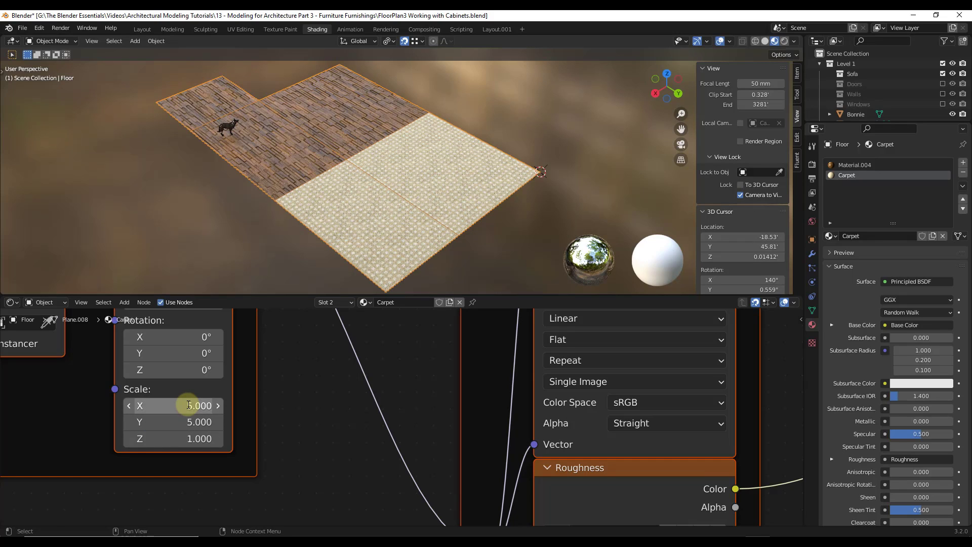
scroll(268, 412, down, 2)
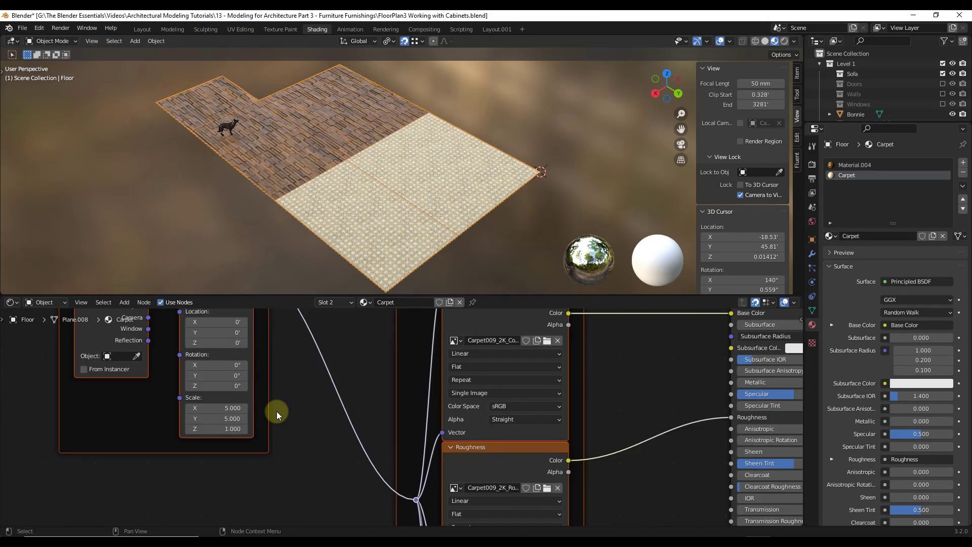
scroll(277, 415, down, 2)
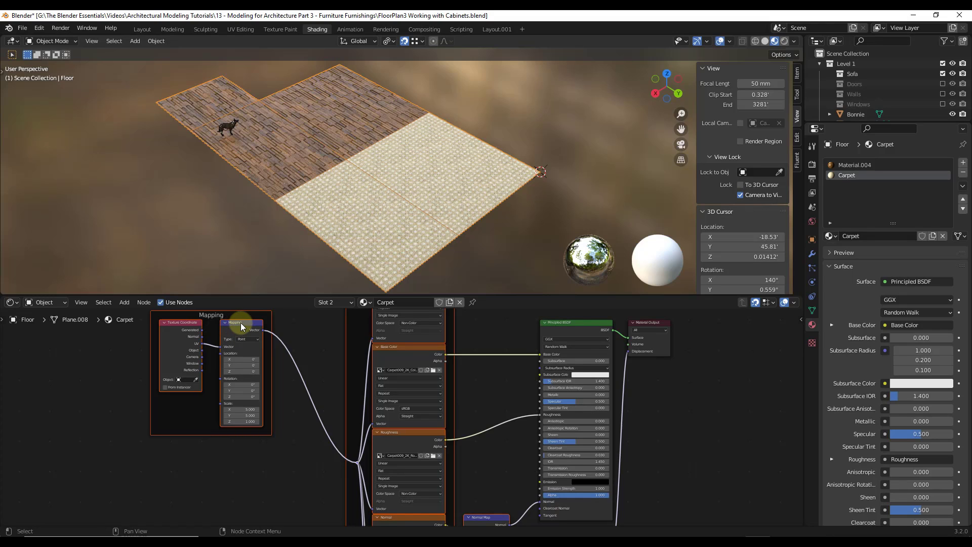
Reset the Carpet Mapping node's X and Y scale to 1
scroll(243, 414, up, 2)
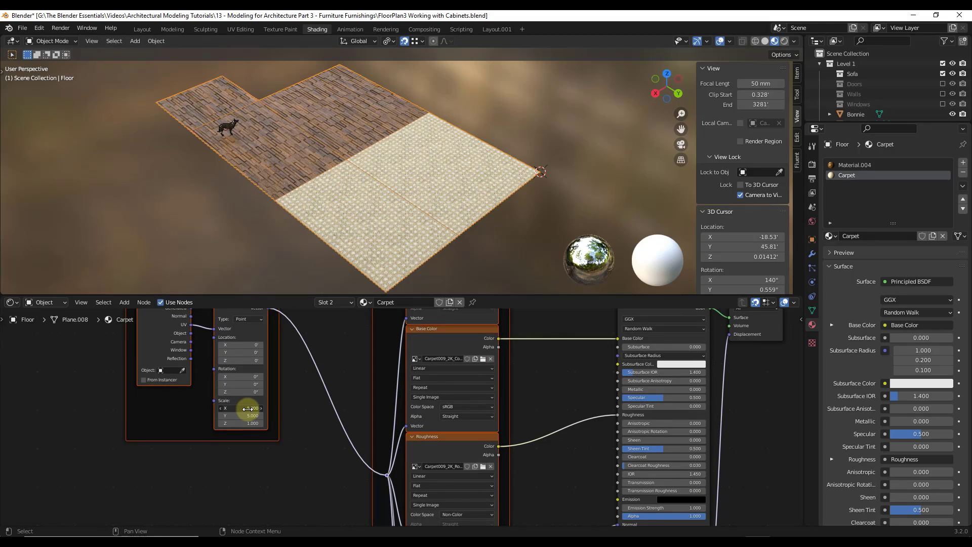
drag(244, 415, 245, 408)
text(1)
key(Return)
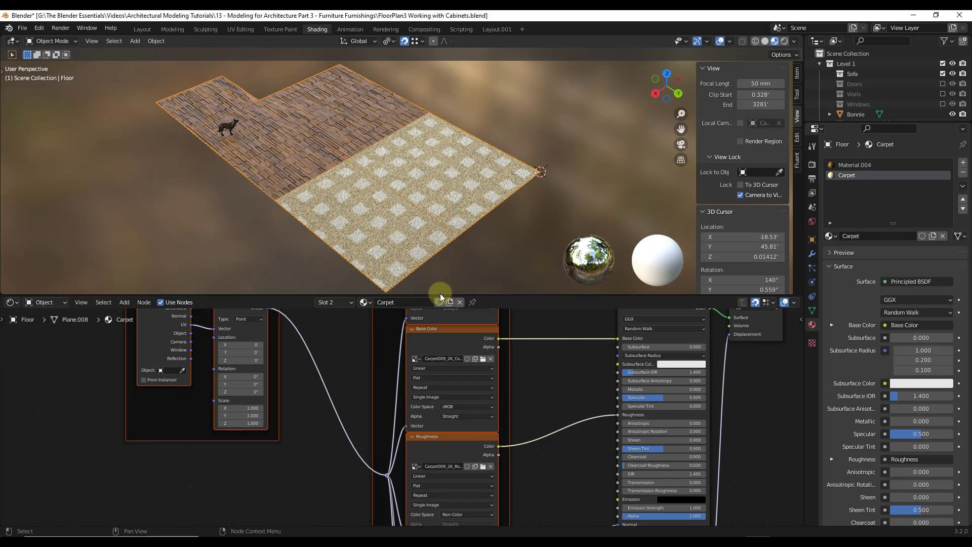
Switch to the UV Editing workspace and compare the UV layouts of the individual carpet and wood floor faces
click(243, 29)
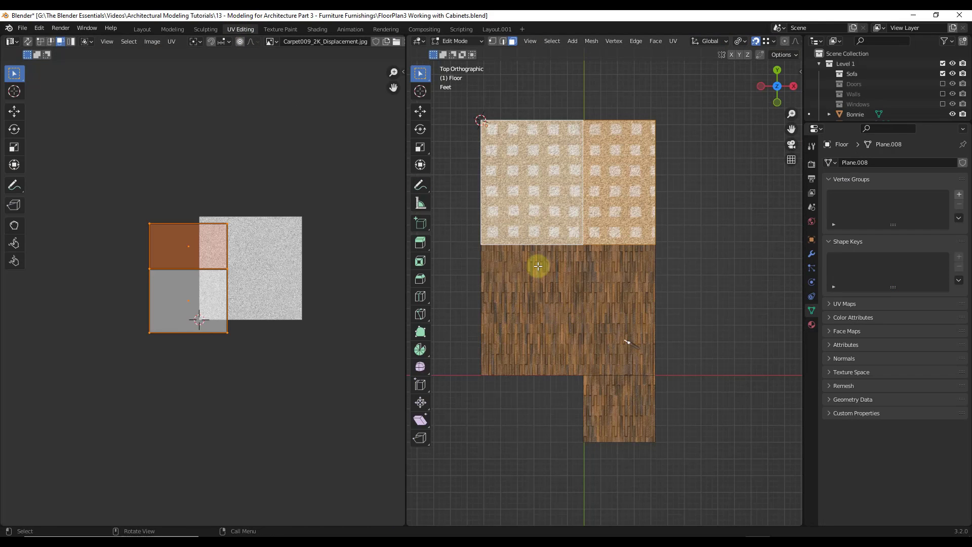
shift+click(538, 191)
shift+click(602, 179)
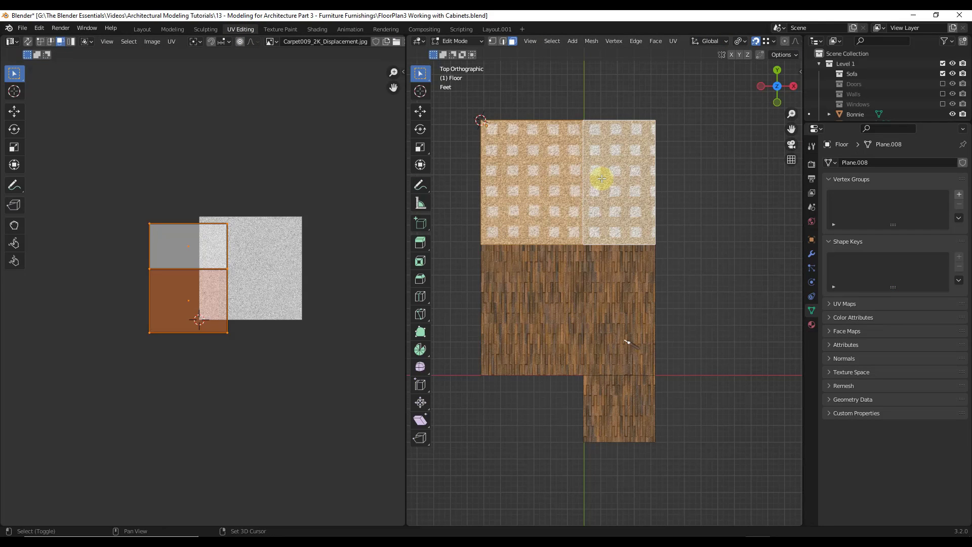
click(546, 175)
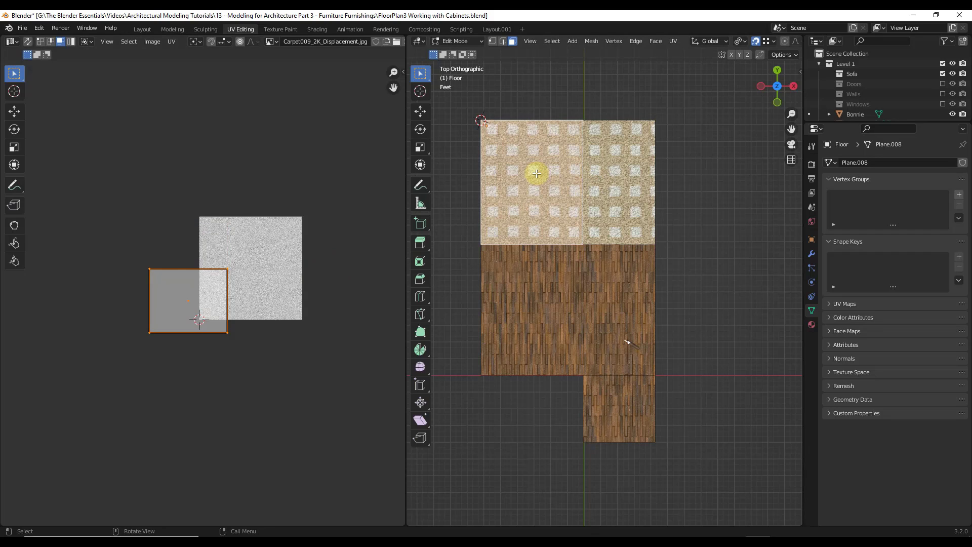
click(557, 297)
click(596, 297)
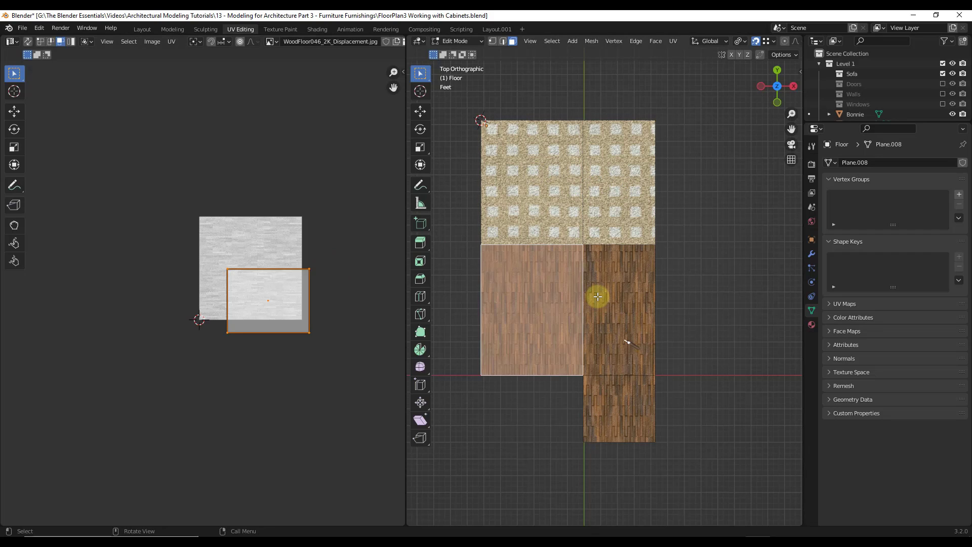
click(558, 195)
Select both carpet faces, scale their UVs up together to about six times the texture image's width, and reposition them
click(602, 190)
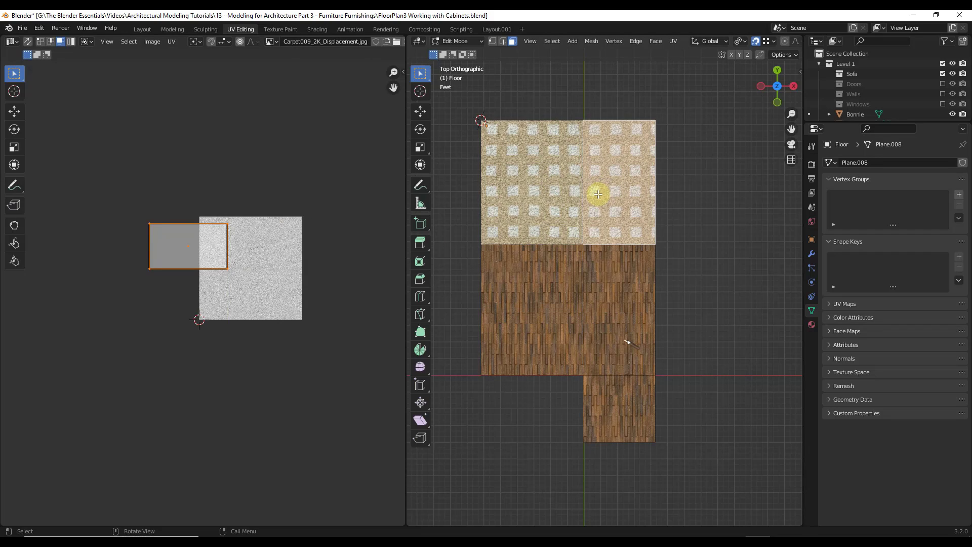
shift+click(525, 189)
key(s)
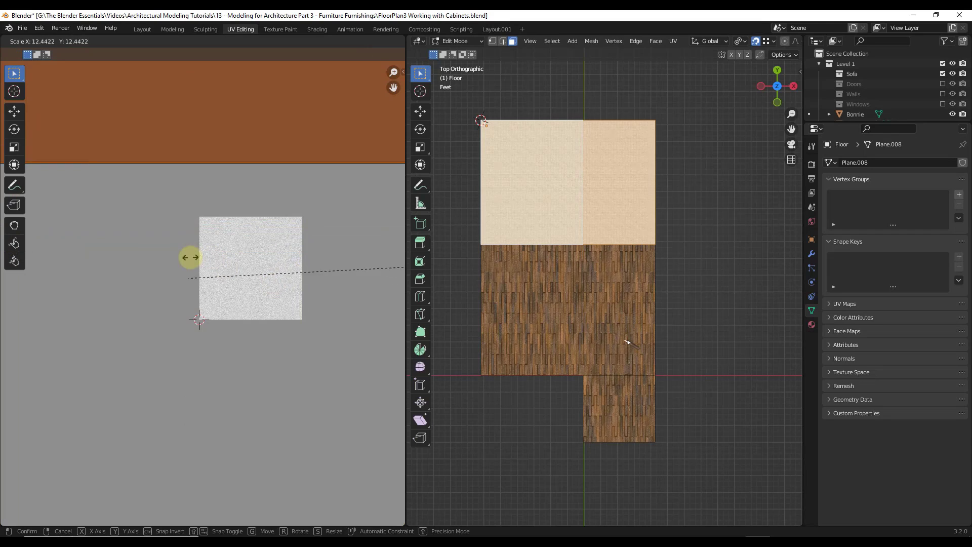
click(189, 306)
scroll(198, 308, down, 5)
key(s)
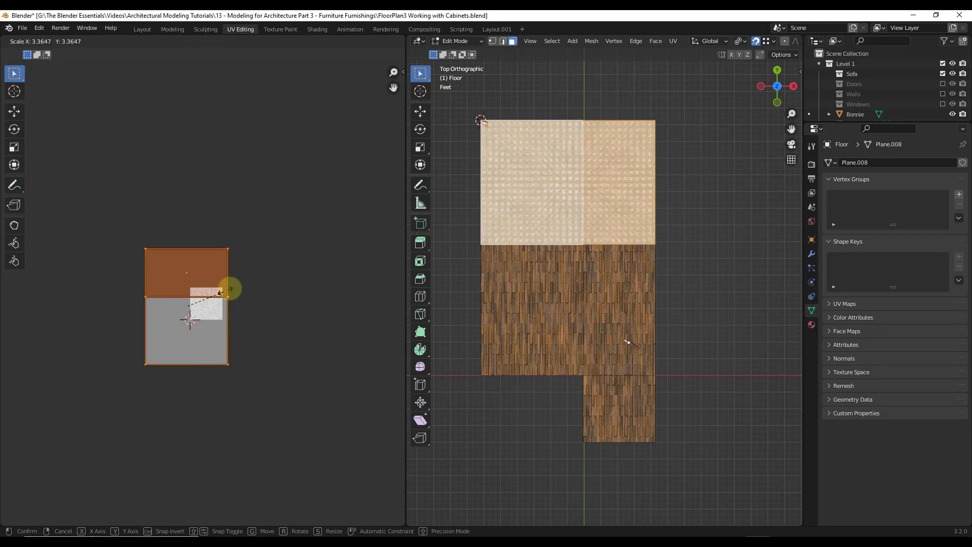
click(275, 269)
key(g)
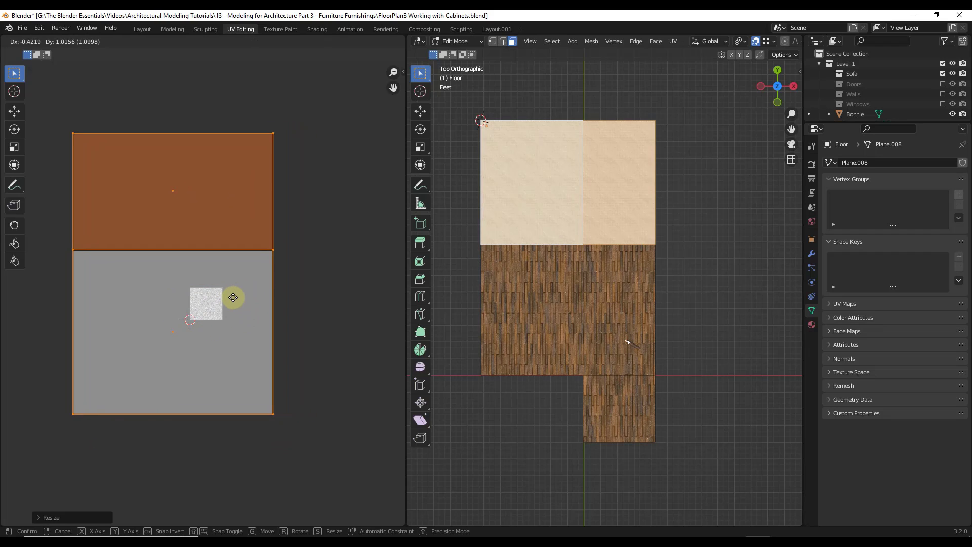
click(251, 319)
Return to Object Mode, switch to the Shading workspace, and enable the Walls collection
key(Tab)
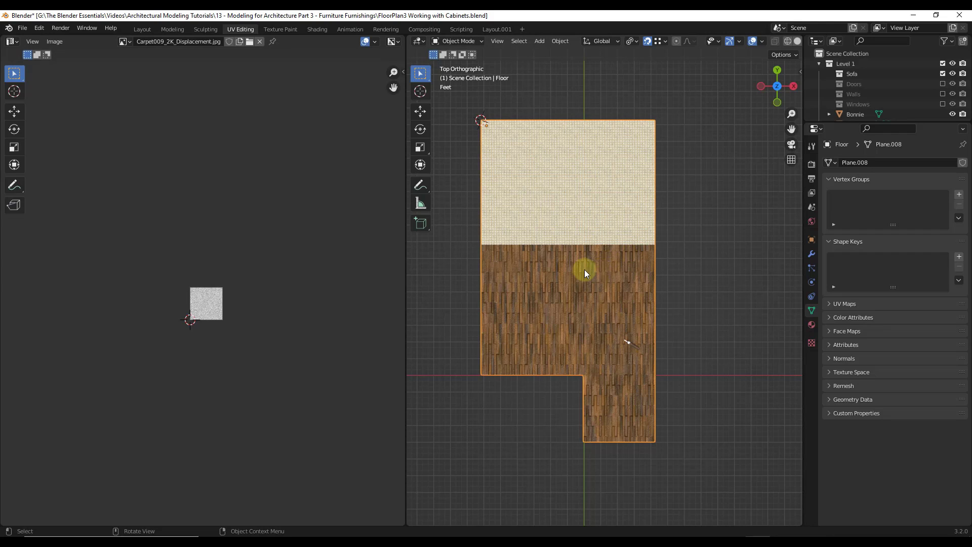
click(317, 29)
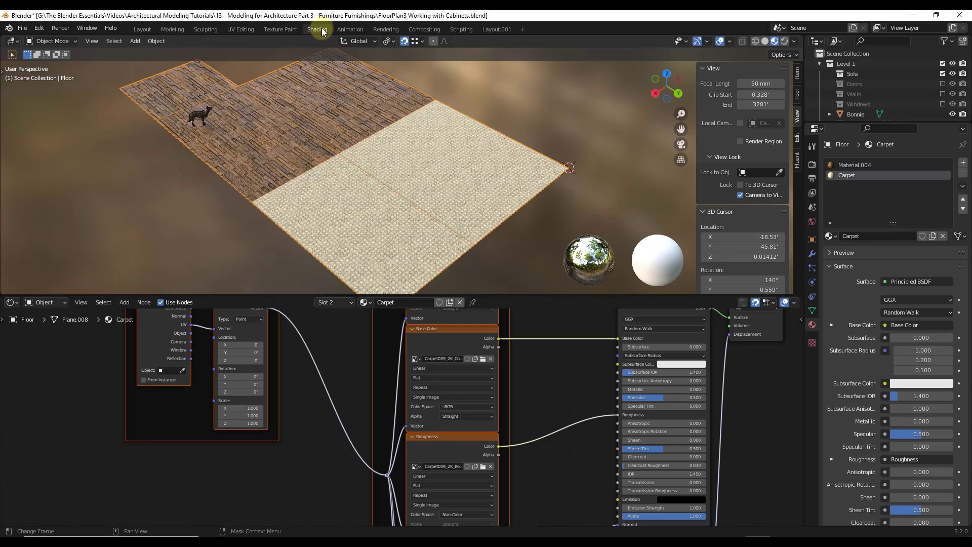
click(943, 94)
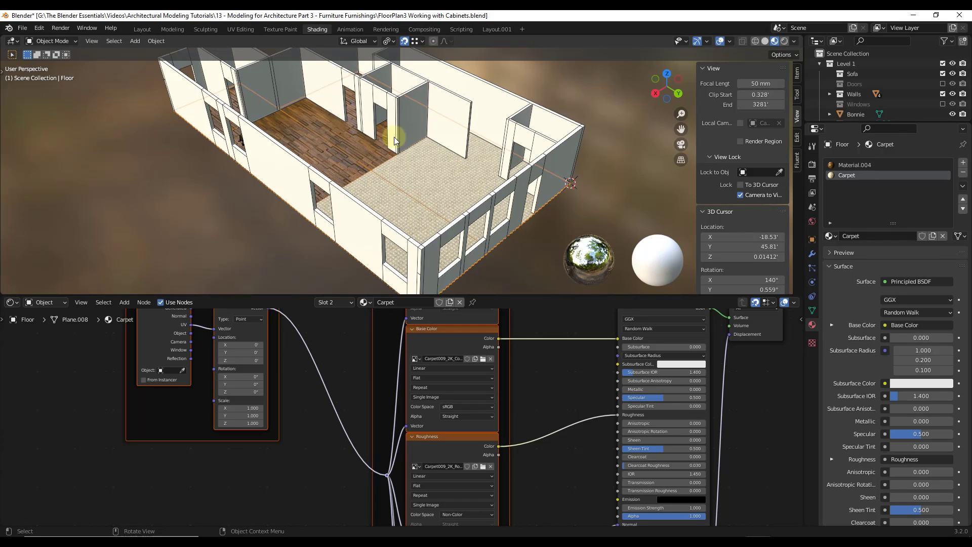
Select the Exterior Wall object and give it a new material named Brick
click(483, 145)
scroll(448, 201, down, 3)
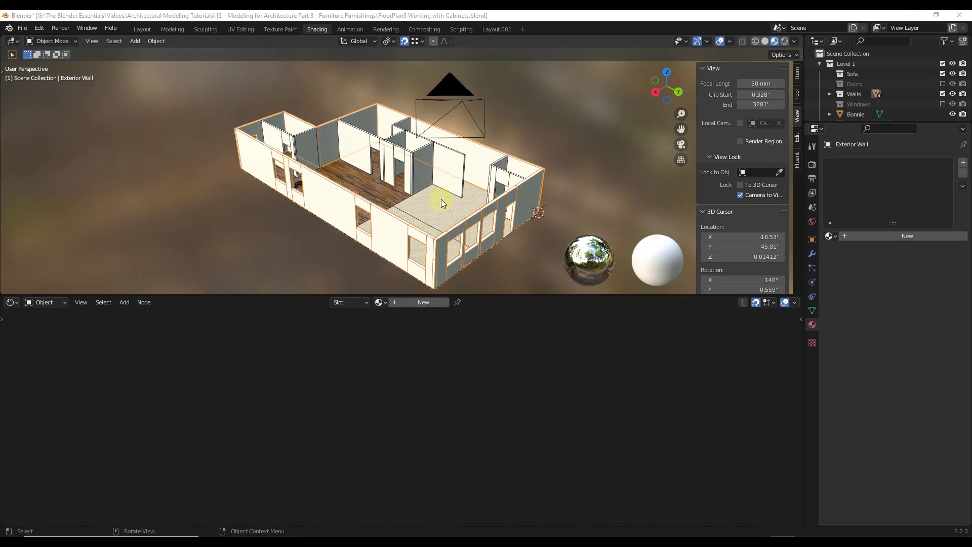
middle_drag(421, 237, 387, 211)
scroll(353, 228, up, 8)
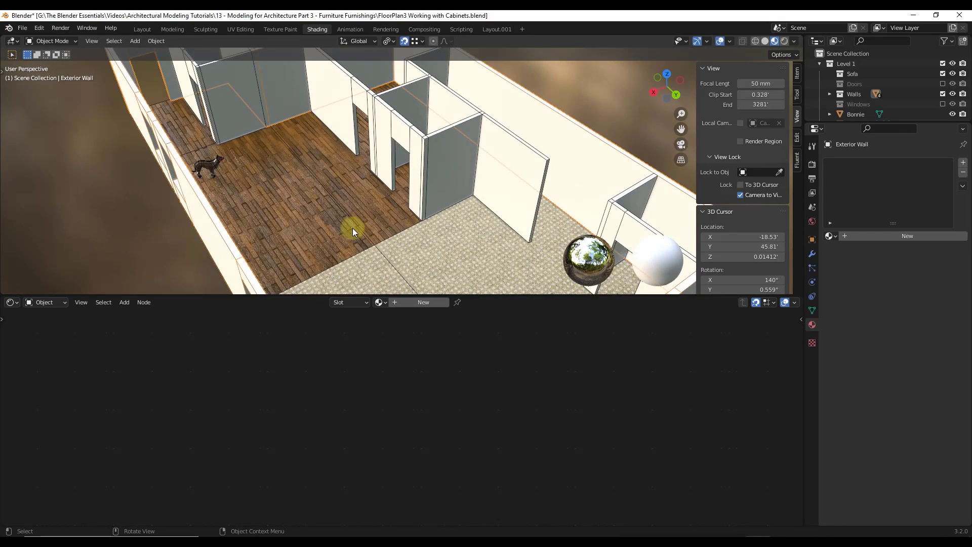
scroll(393, 221, down, 7)
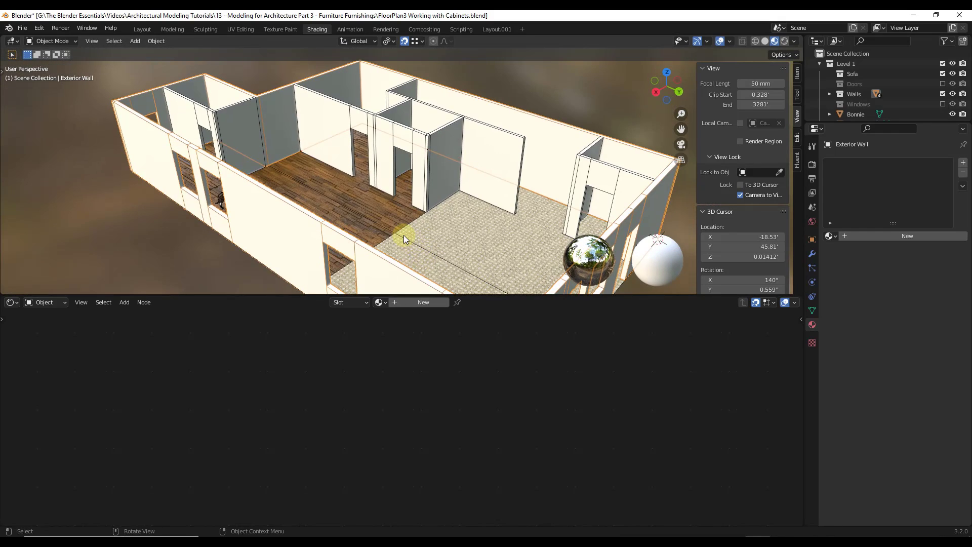
scroll(403, 235, down, 5)
middle_drag(452, 244, 457, 232)
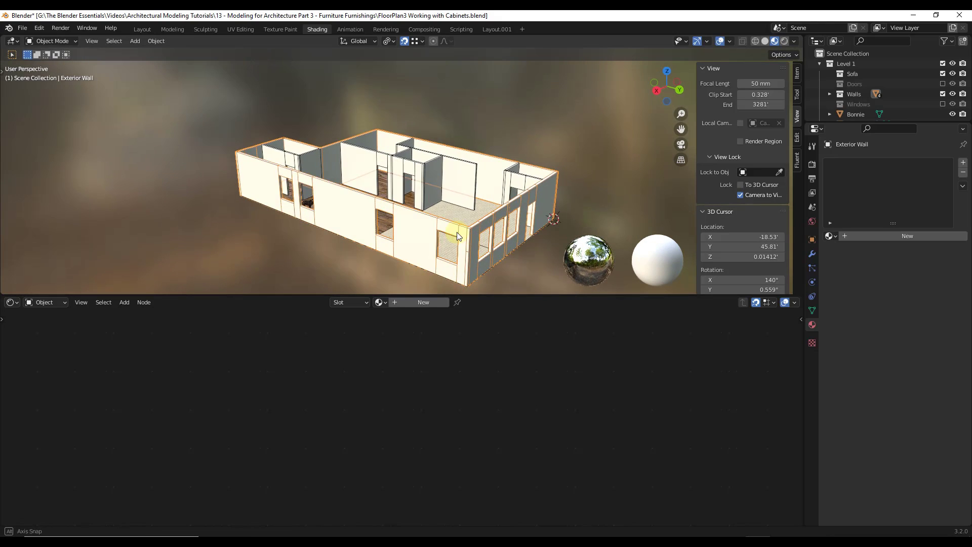
scroll(461, 234, up, 4)
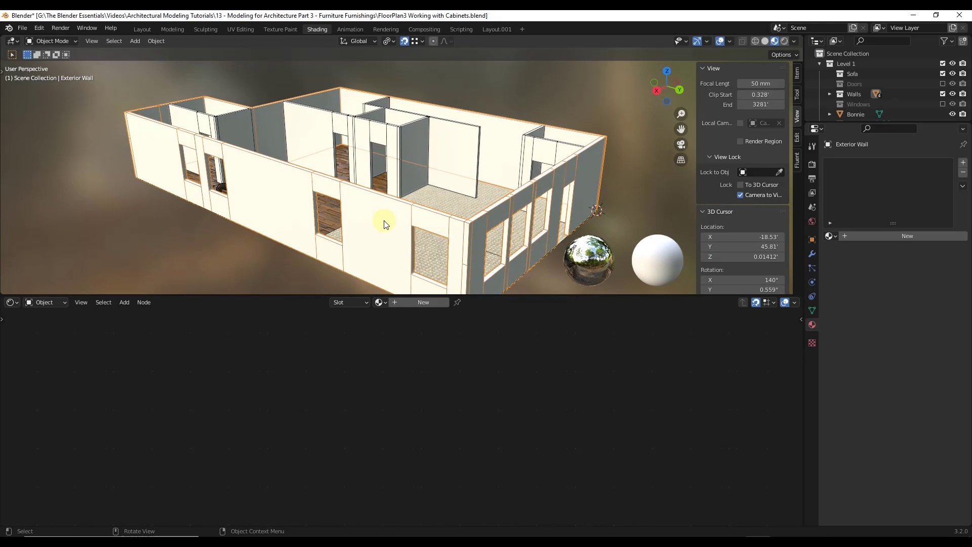
mouse_move(385, 224)
middle_down()
mouse_move(402, 217)
mouse_move(321, 223)
mouse_move(386, 226)
mouse_move(306, 201)
mouse_move(357, 242)
mouse_move(376, 144)
mouse_move(354, 200)
mouse_move(384, 212)
middle_up()
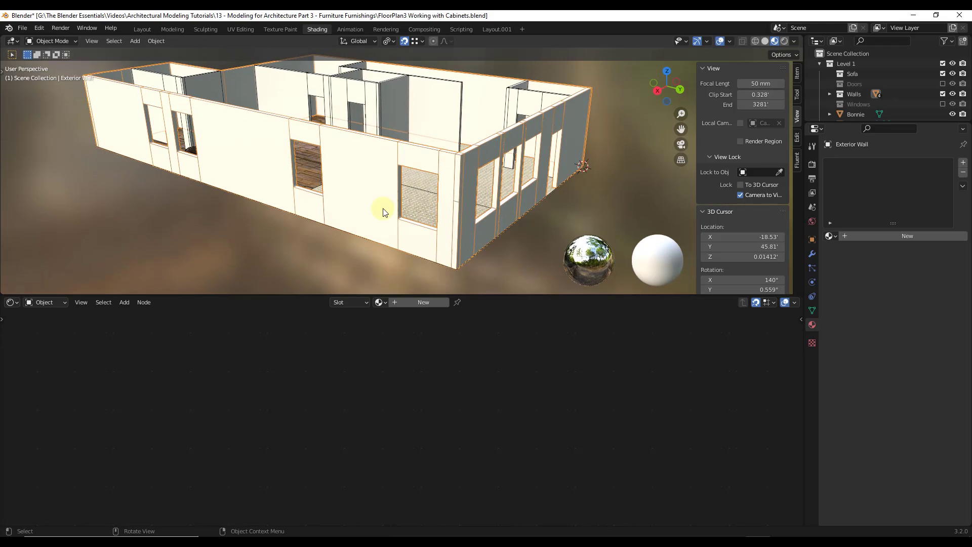
click(423, 303)
click(387, 303)
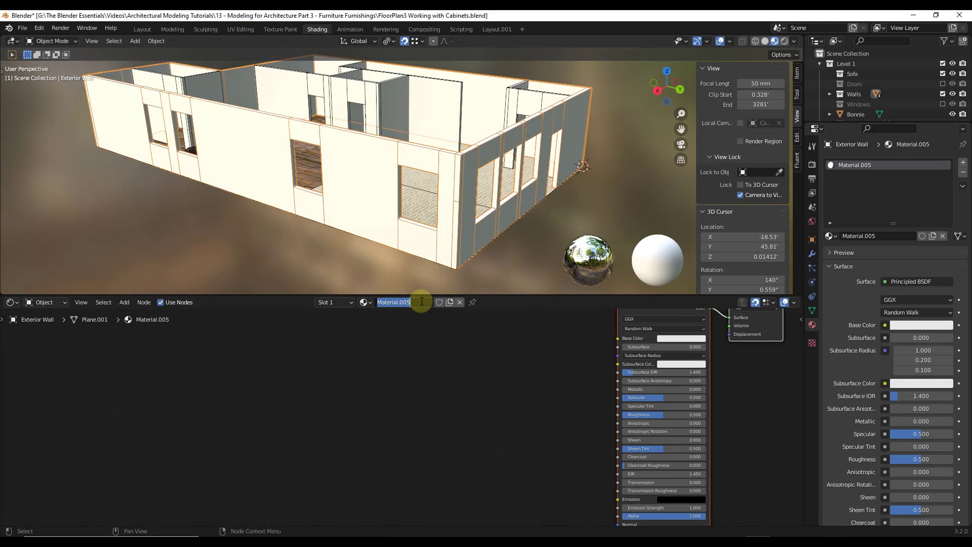
text(Brick)
key(Return)
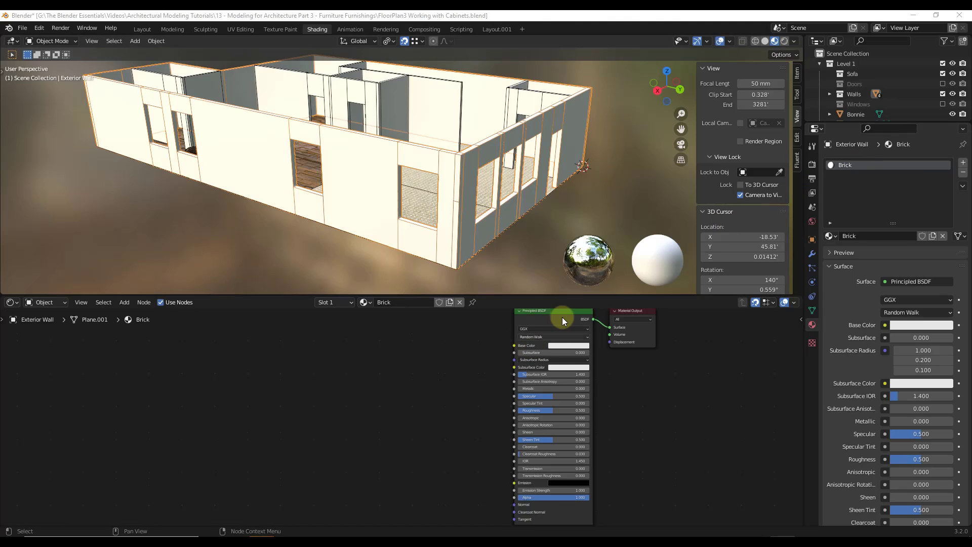
Run Principled Texture Setup on the Brick material with the Bricks054_2K AmbientOcclusion, Color, Displacement, NormalDX and Roughness images
key(ctrl+shift+t)
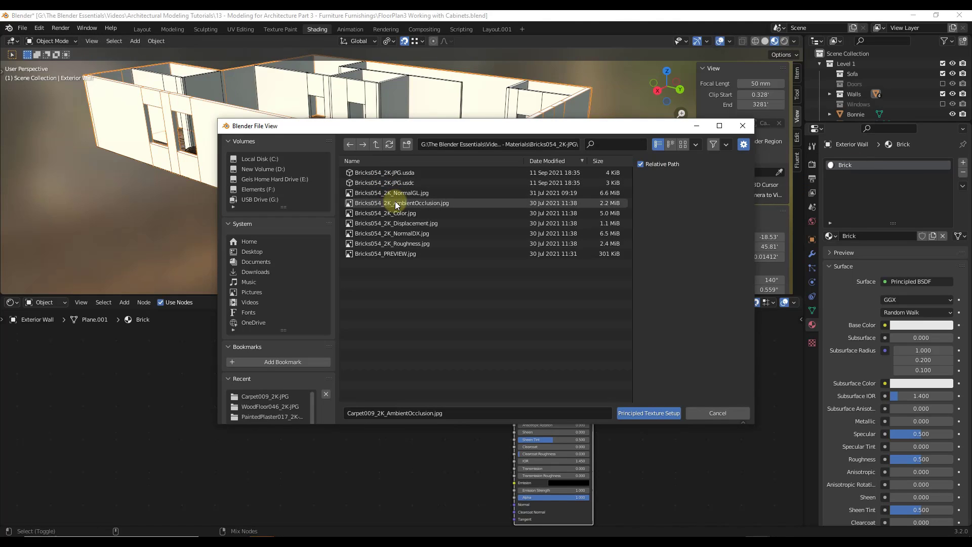
click(395, 202)
shift+click(396, 243)
click(649, 413)
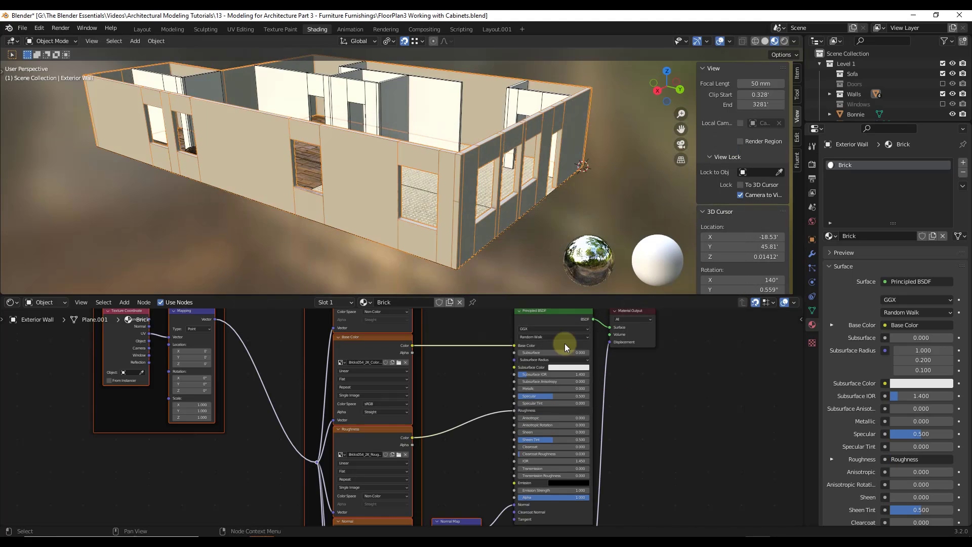
Examine how the brick texture appears on the exterior wall from several angles
scroll(497, 162, down, 4)
middle_drag(499, 164, 370, 181)
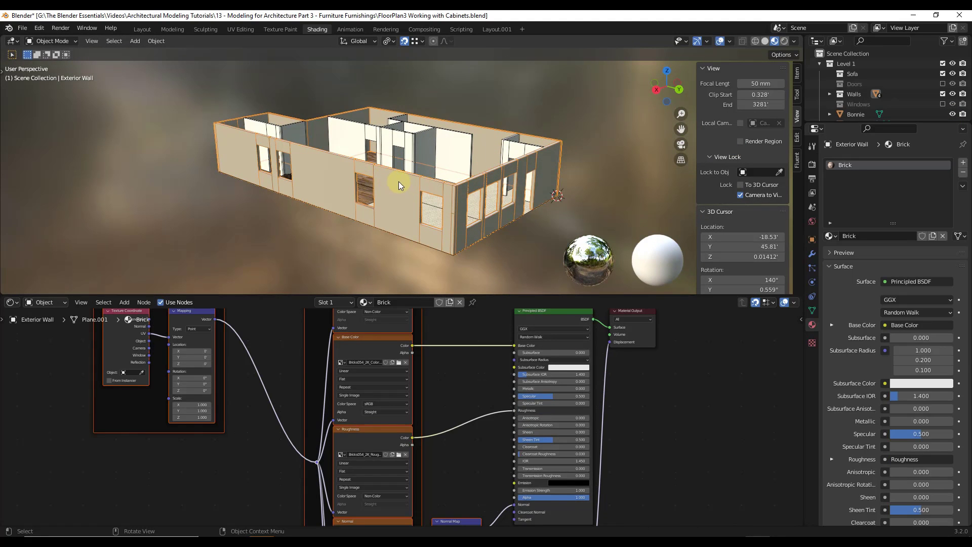
scroll(399, 182, up, 2)
middle_drag(406, 190, 462, 157)
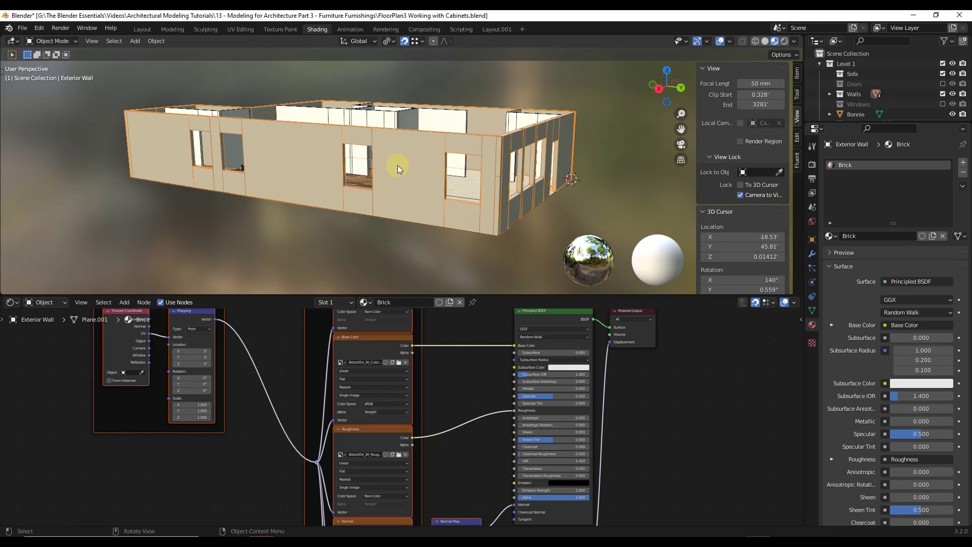
middle_drag(397, 166, 393, 166)
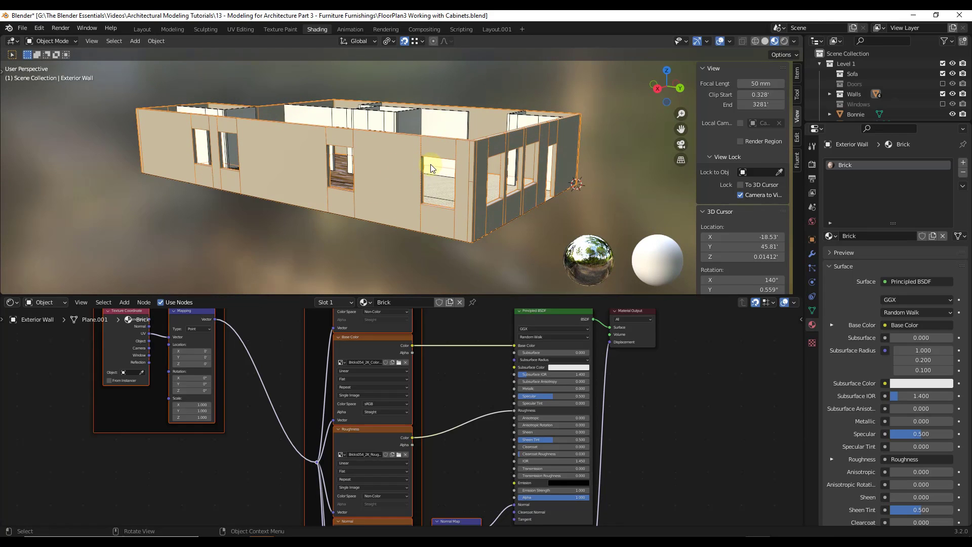
middle_drag(438, 167, 393, 187)
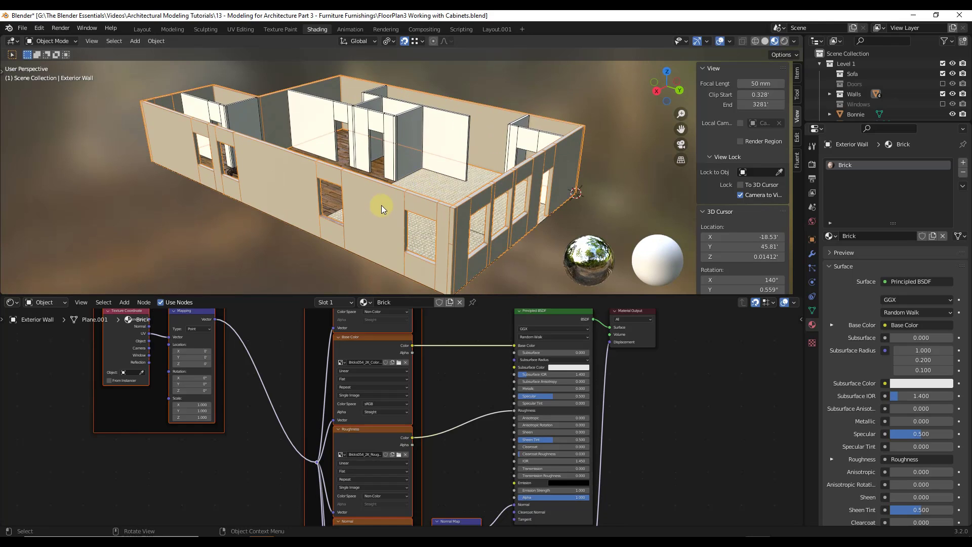
In Edit Mode, select all Exterior Wall faces and unwrap them with Cube Projection in the UV Editing workspace
key(a)
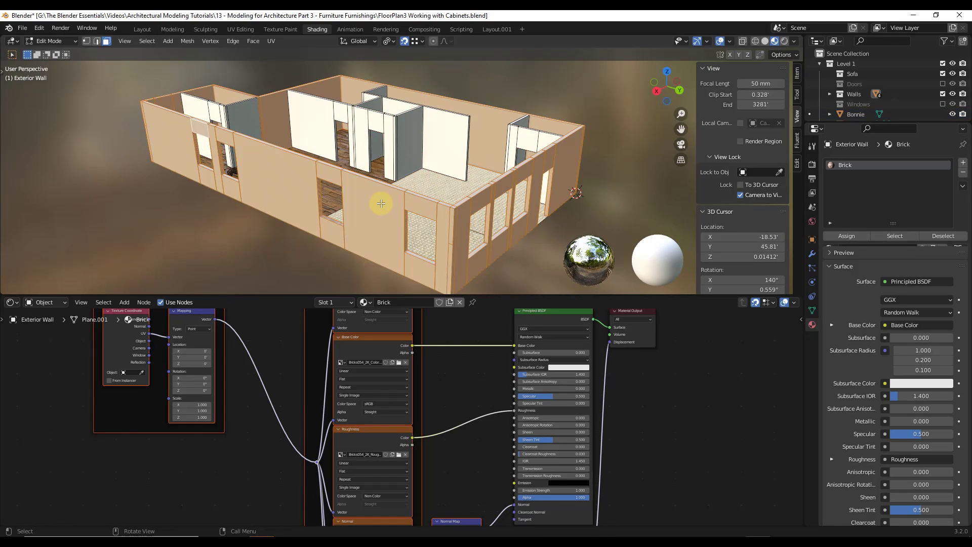
click(241, 28)
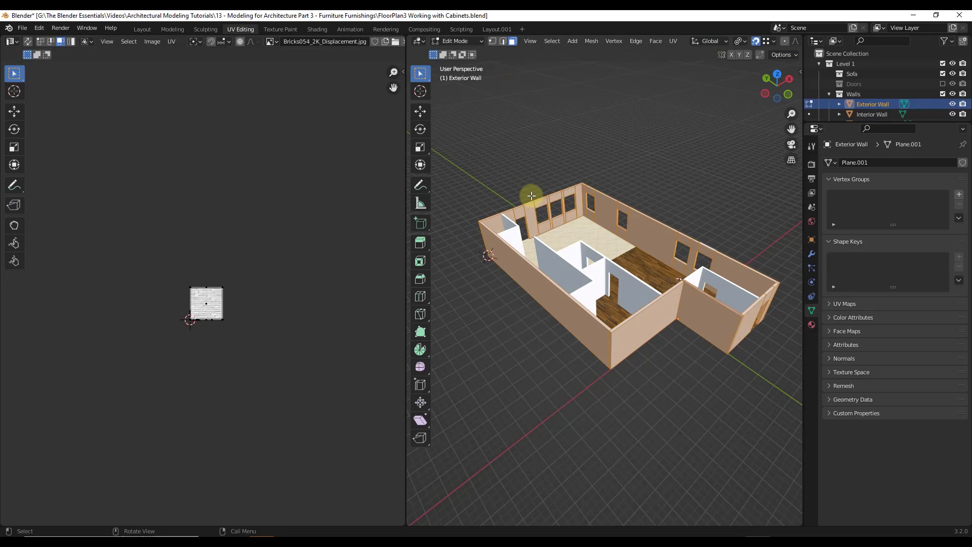
middle_drag(516, 192, 633, 276)
key(alt+a)
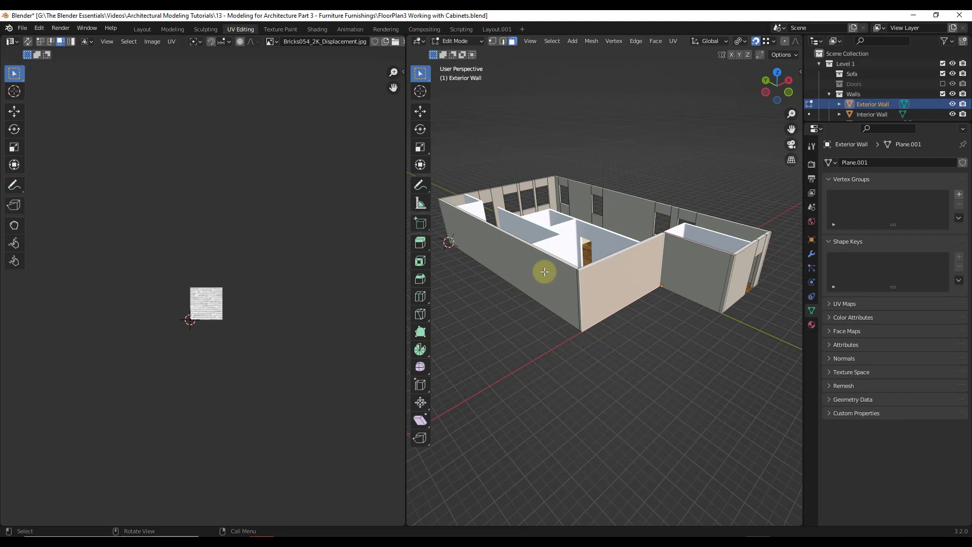
click(544, 269)
key(ctrl+i)
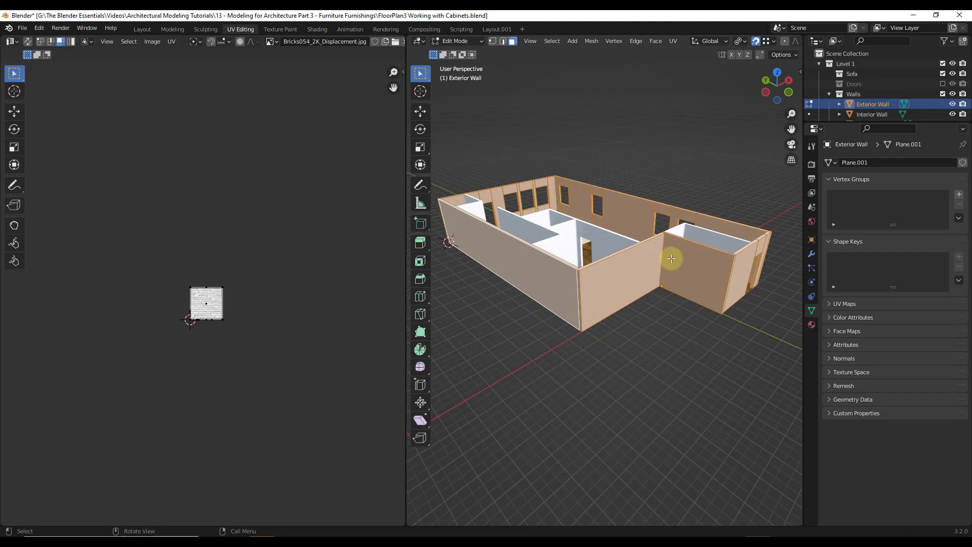
click(673, 43)
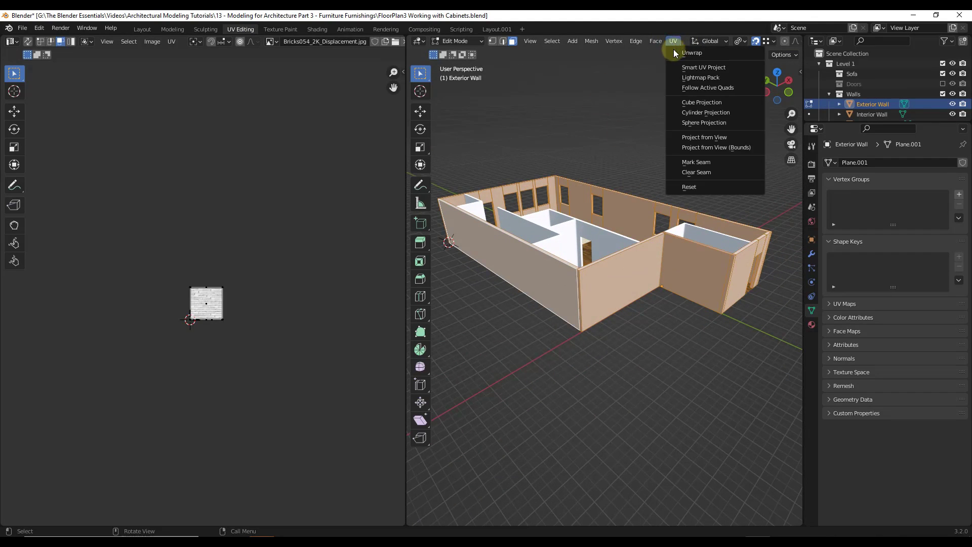
click(700, 103)
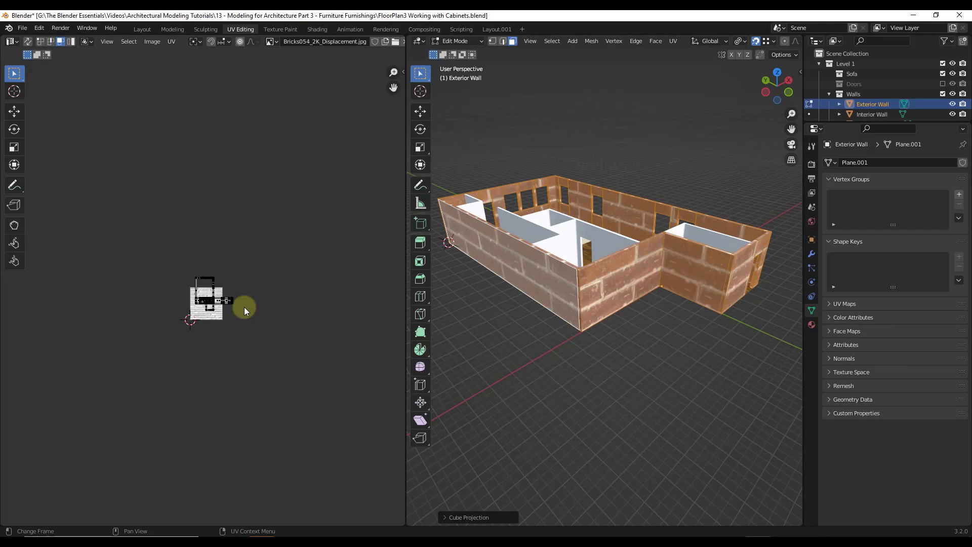
Select all the exterior wall UVs and scale them up about 7.7 times to shrink the bricks on the walls
scroll(199, 278, up, 7)
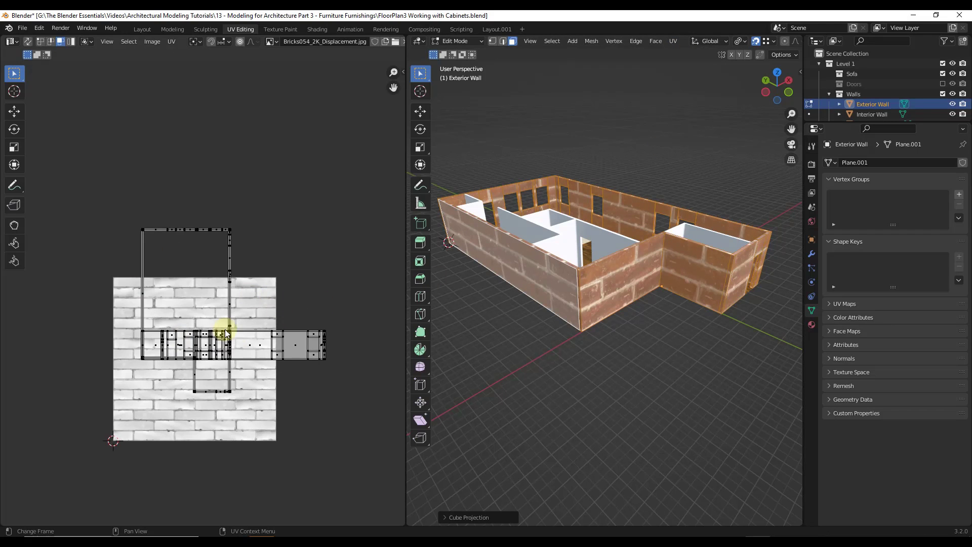
mouse_move(697, 265)
middle_down()
mouse_move(614, 277)
mouse_move(567, 269)
mouse_move(695, 270)
middle_up()
scroll(699, 274, up, 2)
scroll(625, 213, up, 5)
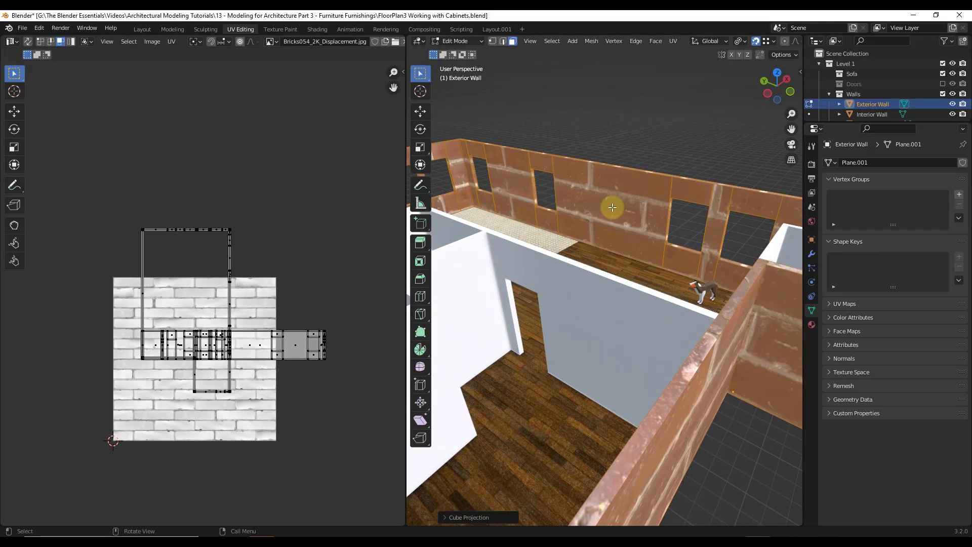
scroll(608, 209, down, 6)
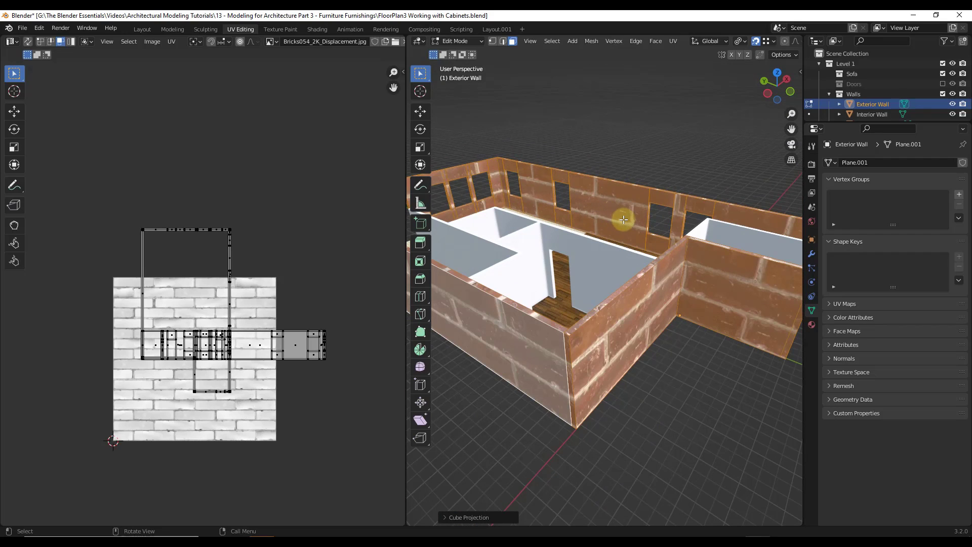
scroll(329, 328, down, 1)
scroll(205, 279, down, 2)
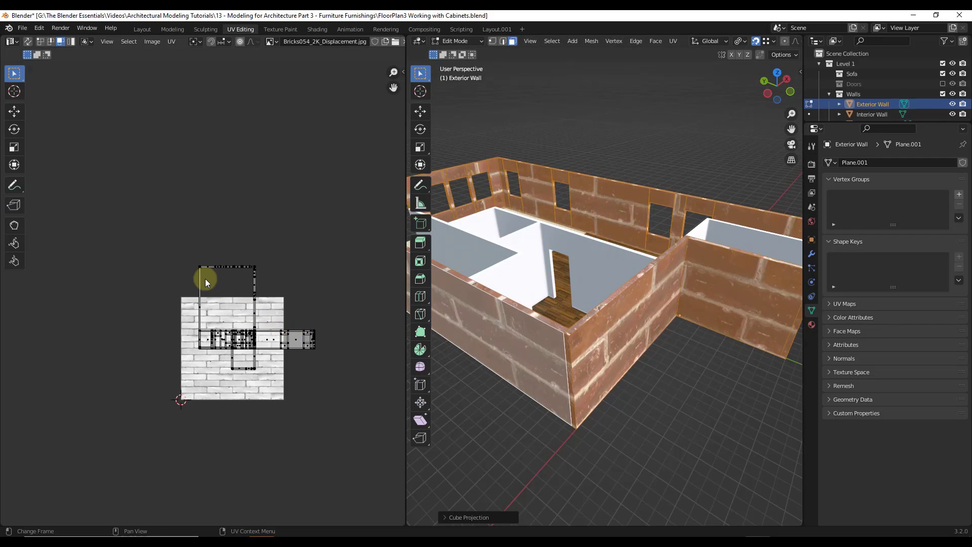
scroll(287, 347, up, 1)
key(b)
drag(164, 231, 360, 371)
key(s)
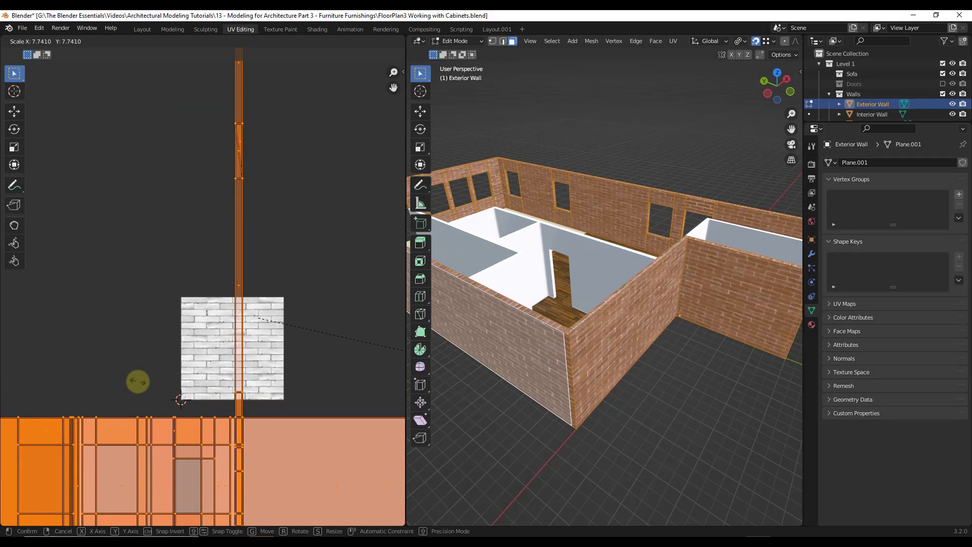
click(138, 381)
In the Shading workspace, add a second material to the Exterior Wall and name it Base Material
middle_drag(674, 232, 631, 220)
scroll(618, 226, down, 10)
scroll(623, 217, down, 2)
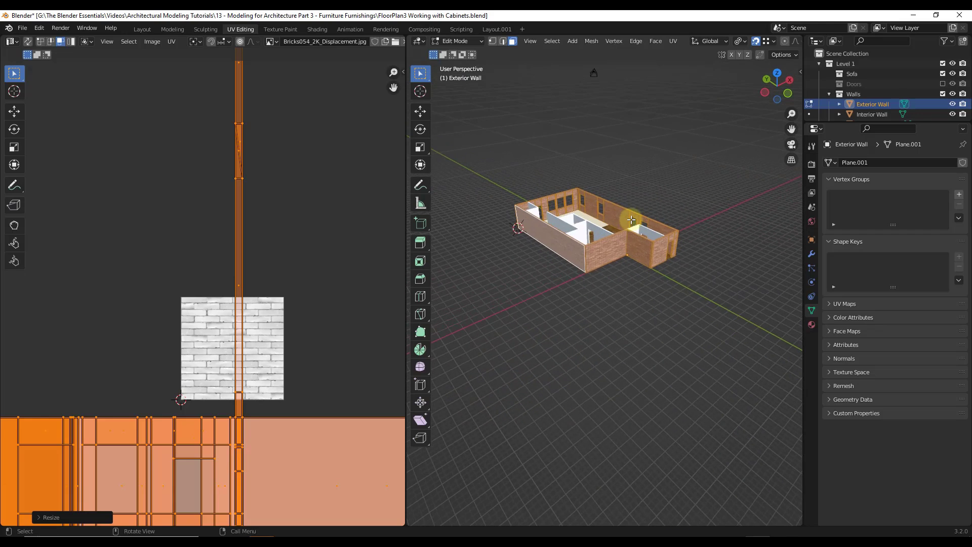
scroll(621, 217, up, 8)
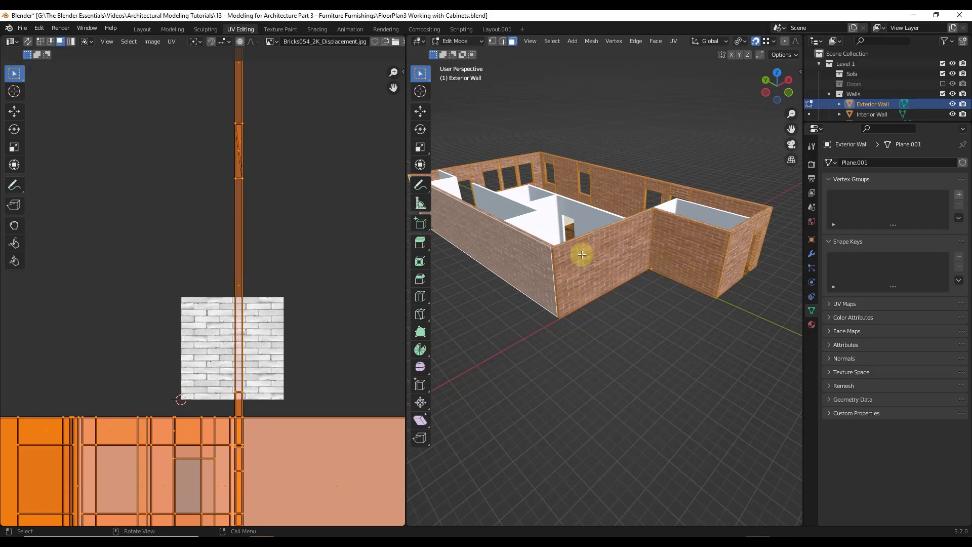
click(317, 29)
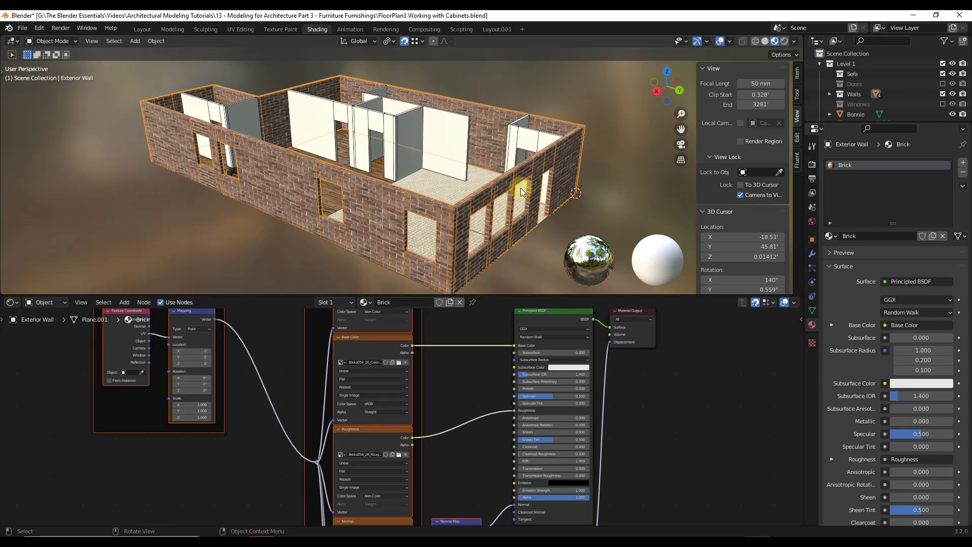
scroll(351, 246, up, 2)
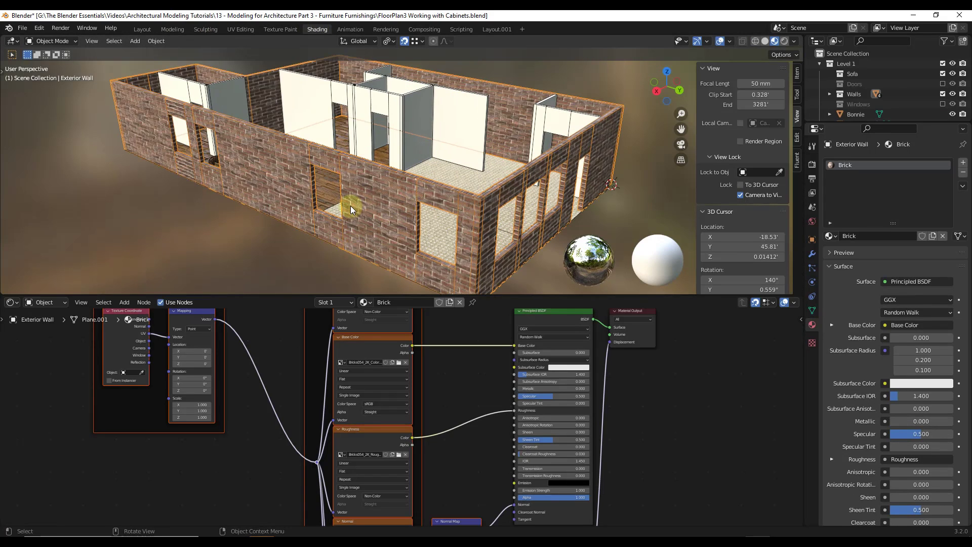
key(Tab)
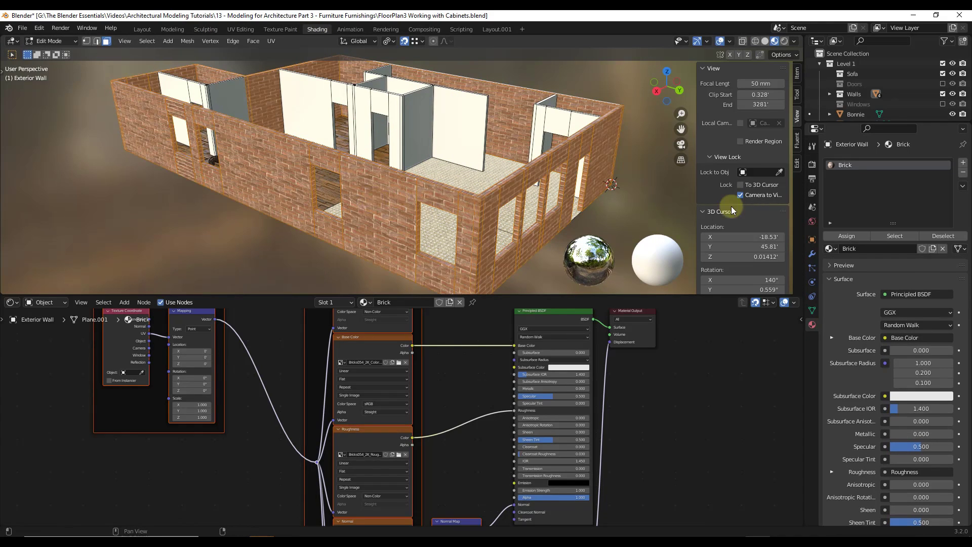
click(963, 164)
click(892, 251)
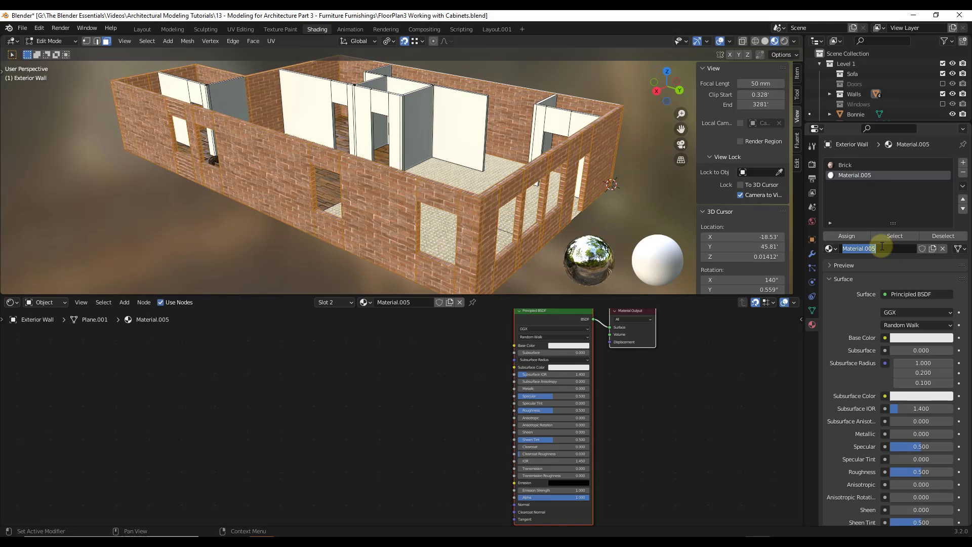
text(Base Material)
key(Return)
Assign Base Material to all the selected exterior wall faces
click(389, 190)
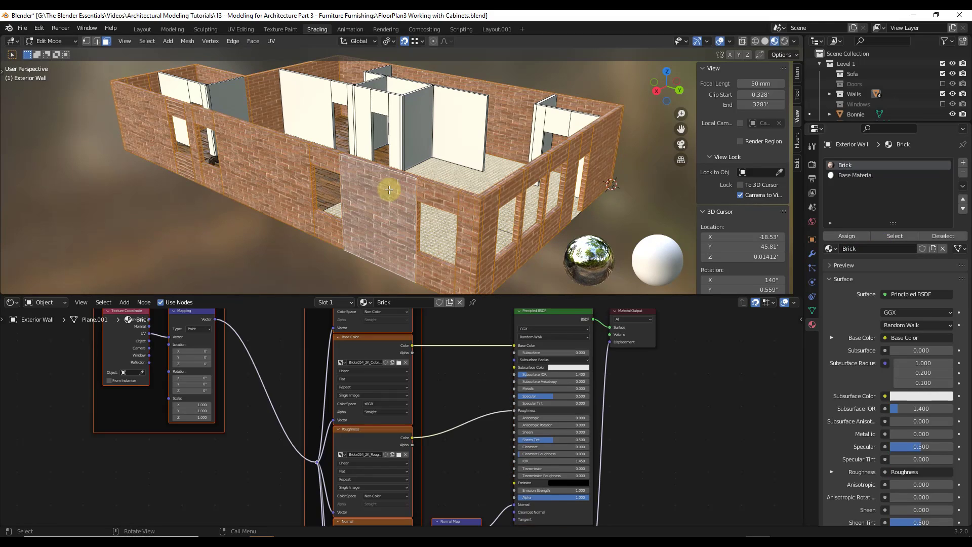
click(841, 175)
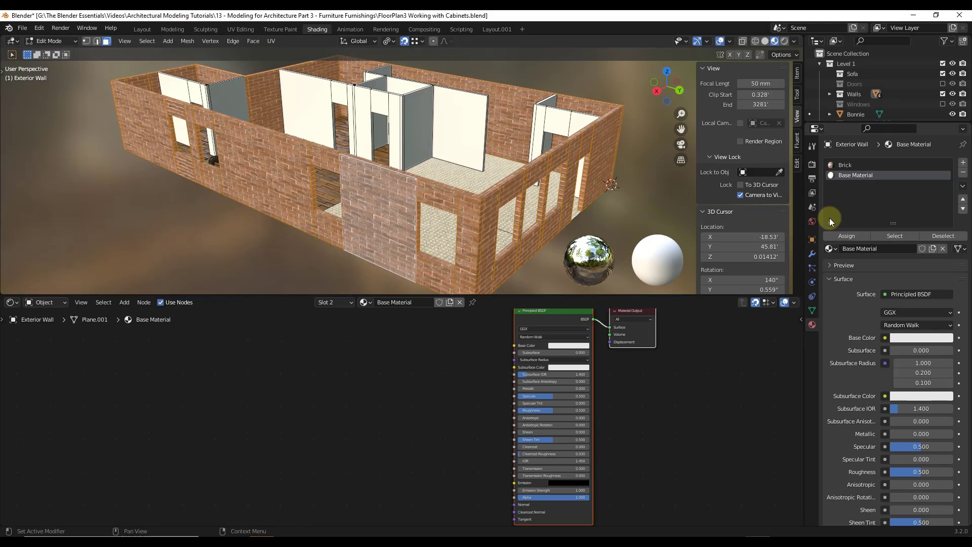
click(832, 236)
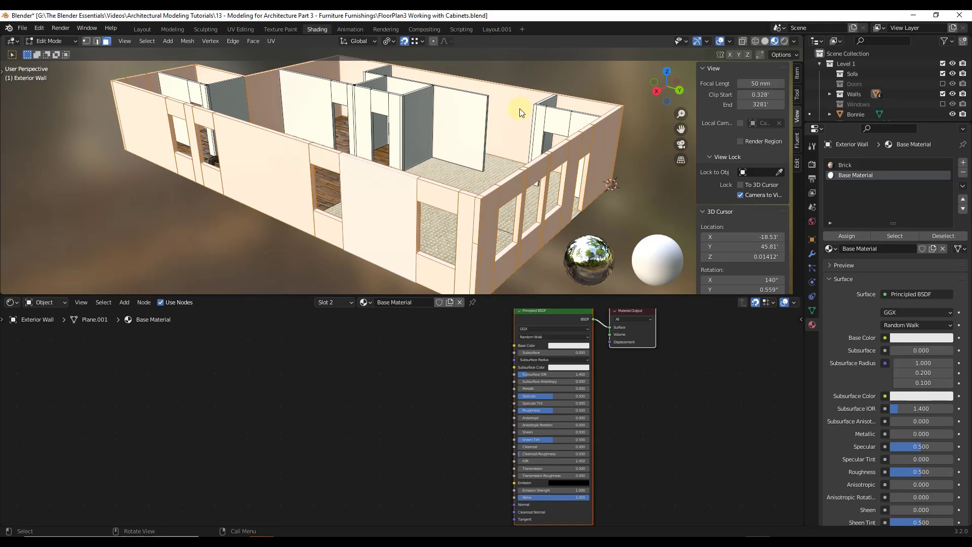
click(238, 30)
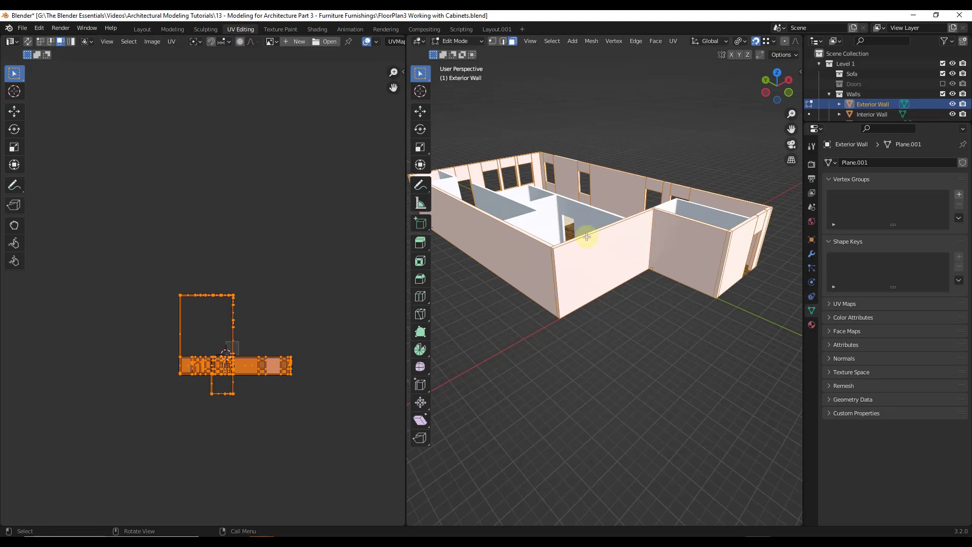
click(675, 42)
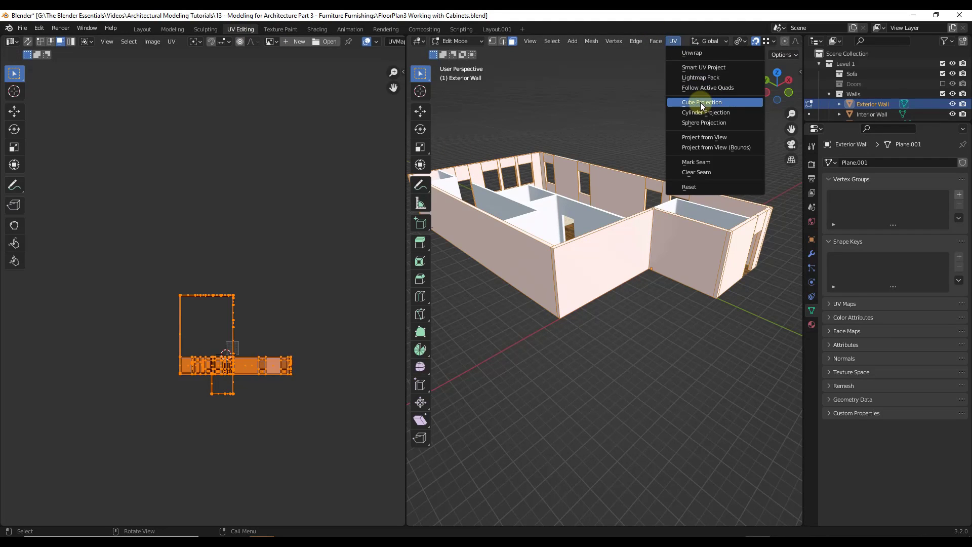
click(323, 31)
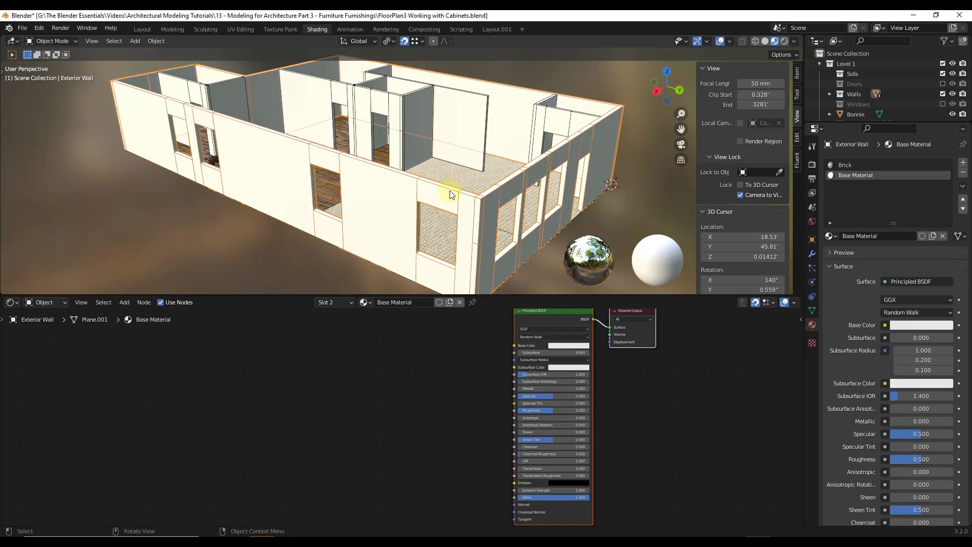
In Right view, select the outward faces of the long wall, including those below the windows, and assign the Brick material to them
click(657, 92)
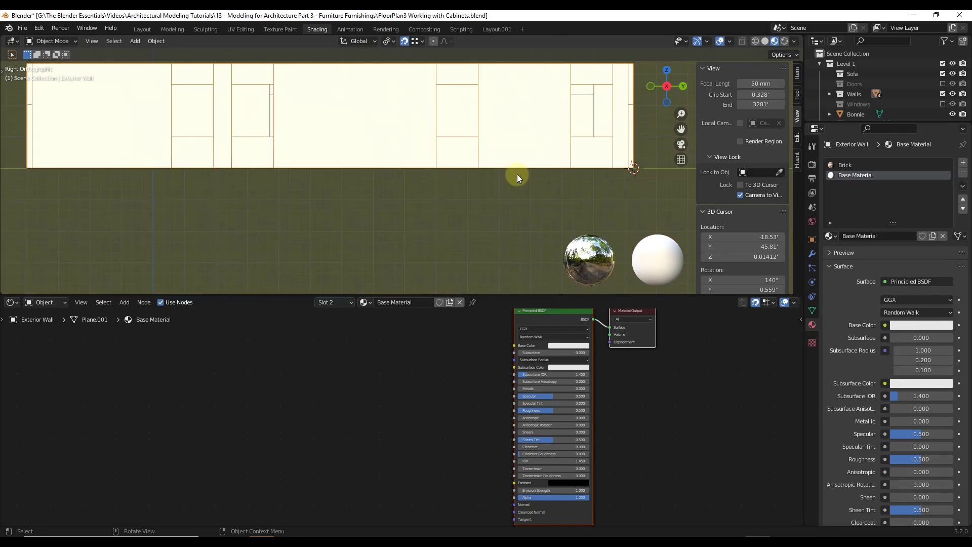
scroll(441, 162, down, 3)
scroll(194, 118, up, 2)
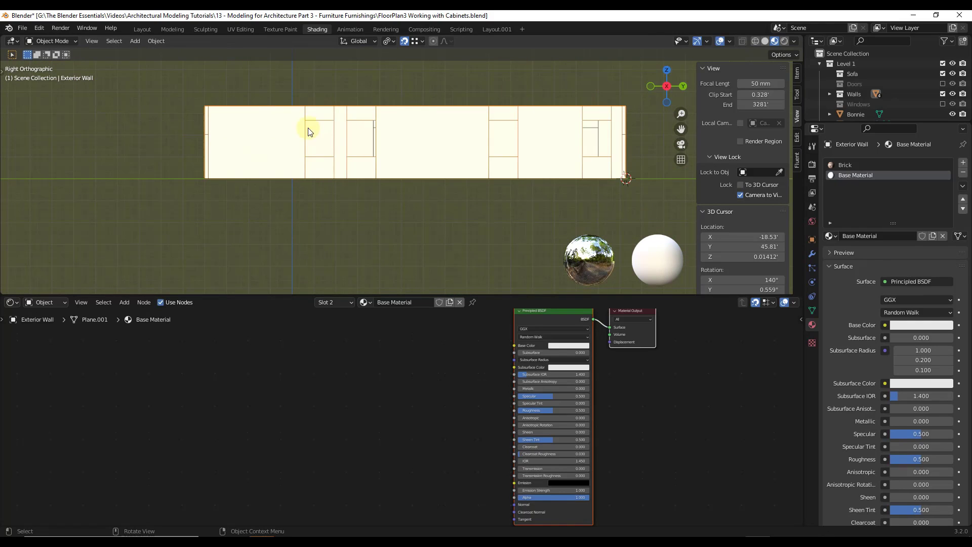
key(Tab)
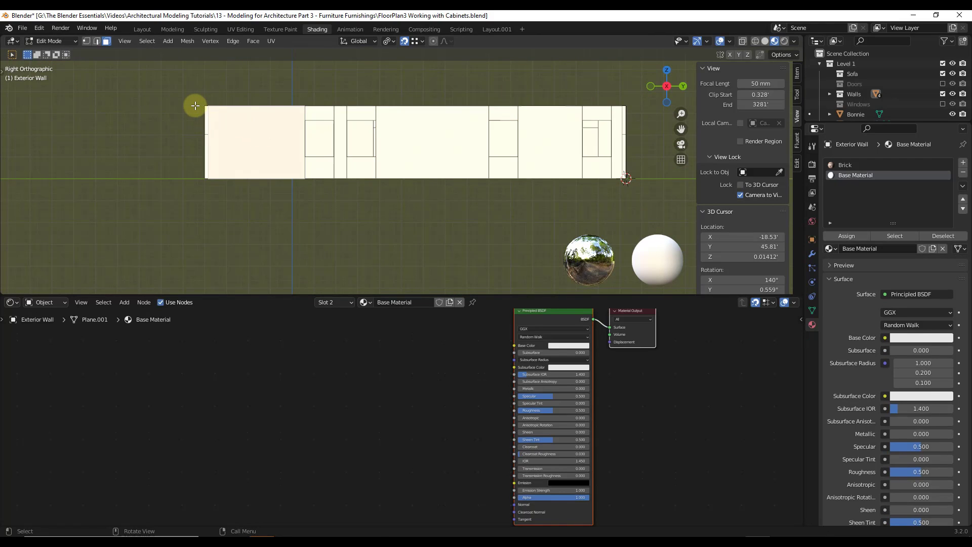
drag(197, 109, 636, 119)
shift+click(582, 175)
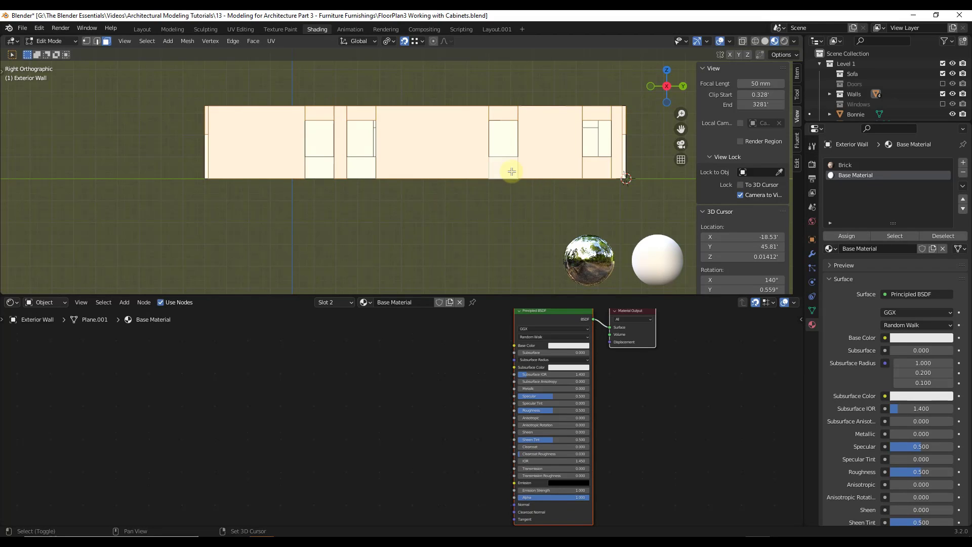
click(835, 167)
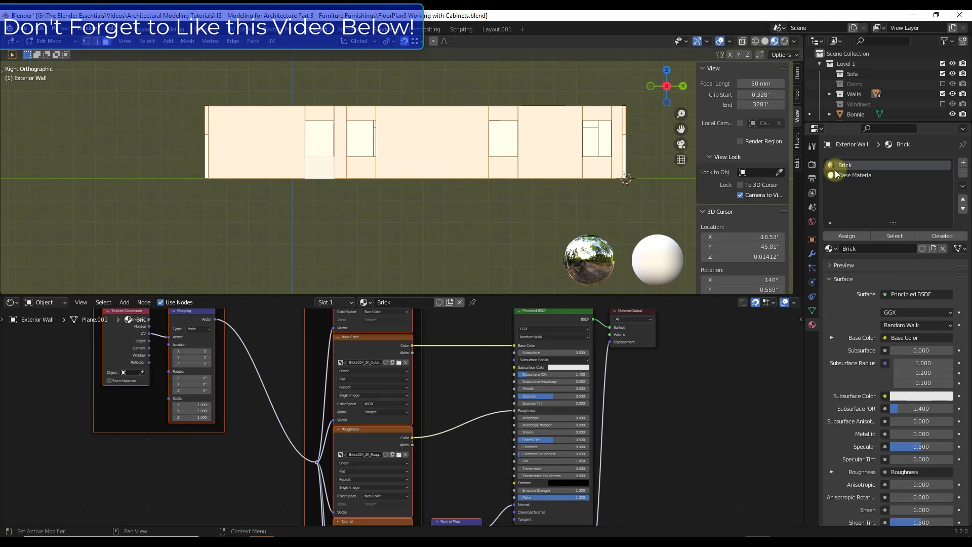
click(848, 237)
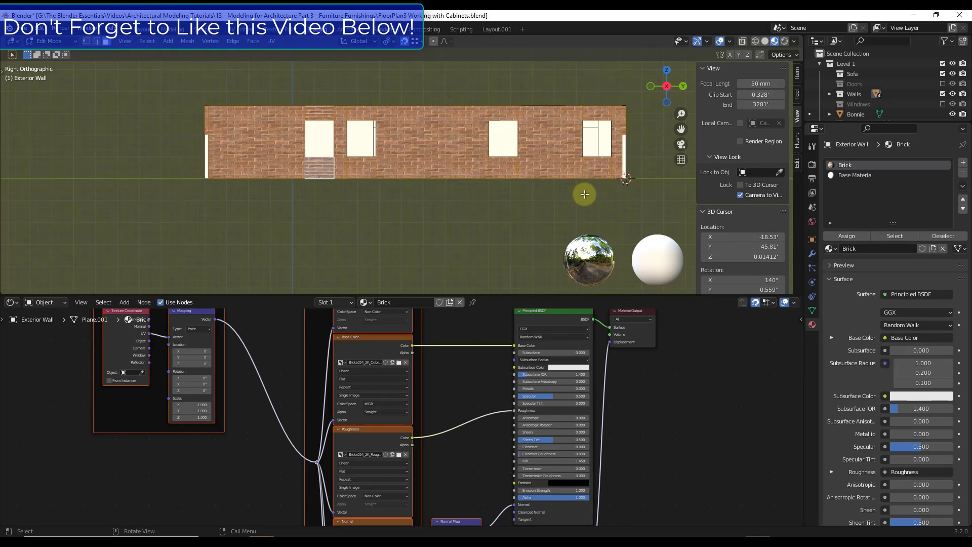
Examine the brick pattern up close around the window openings and along the wall's face boundaries
scroll(293, 127, up, 5)
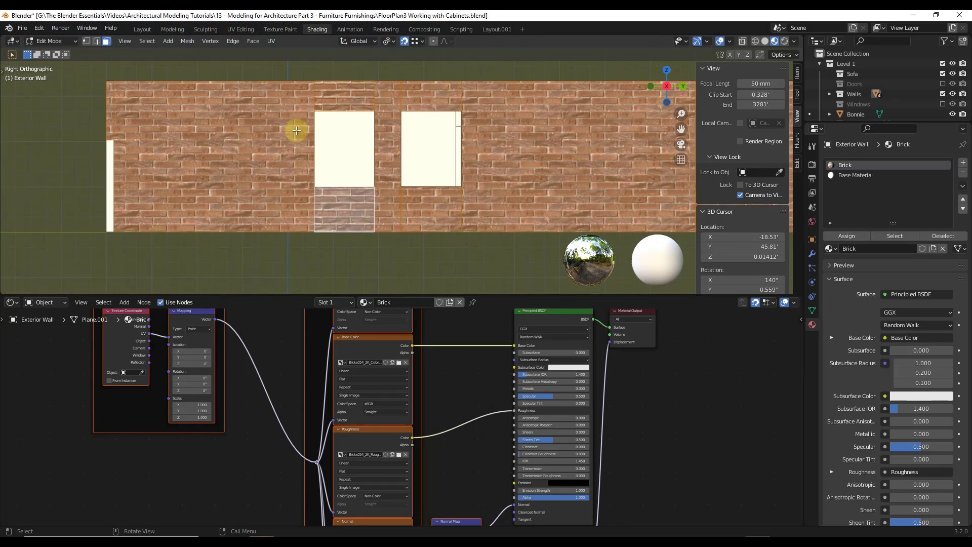
middle_drag(314, 151, 406, 213)
scroll(388, 152, down, 5)
scroll(400, 203, up, 6)
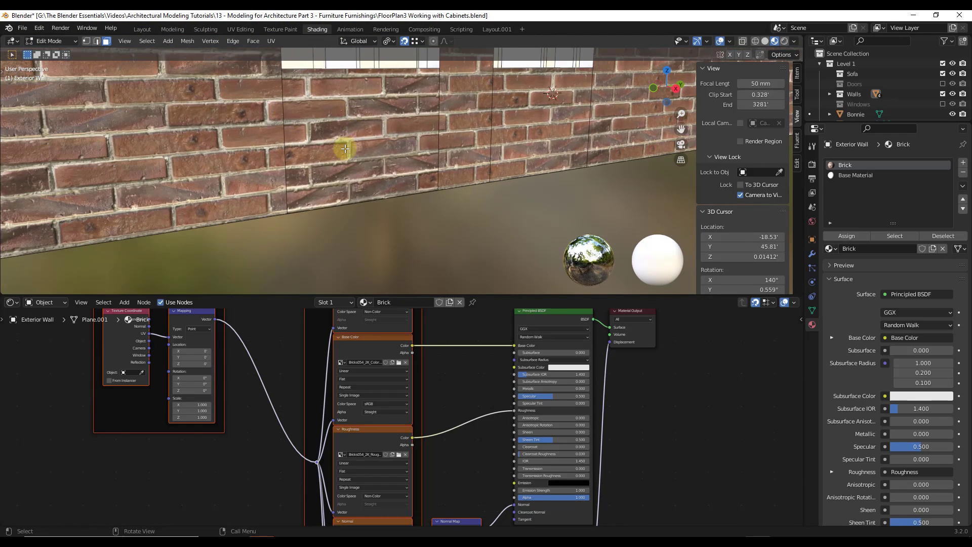
scroll(345, 149, down, 3)
scroll(345, 149, down, 3)
middle_drag(350, 147, 386, 109)
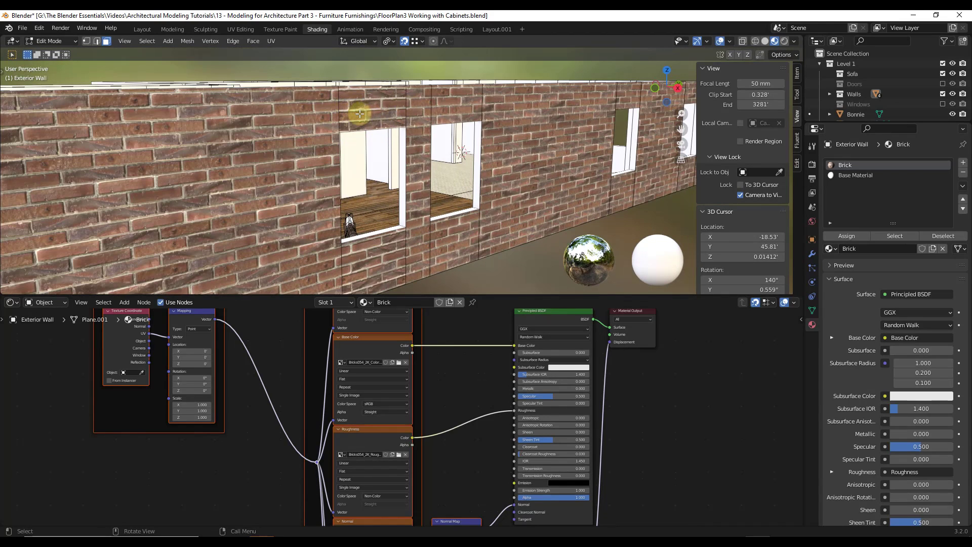
Select the wall face above the first window opening and turn on the Face Orientation overlay
click(373, 109)
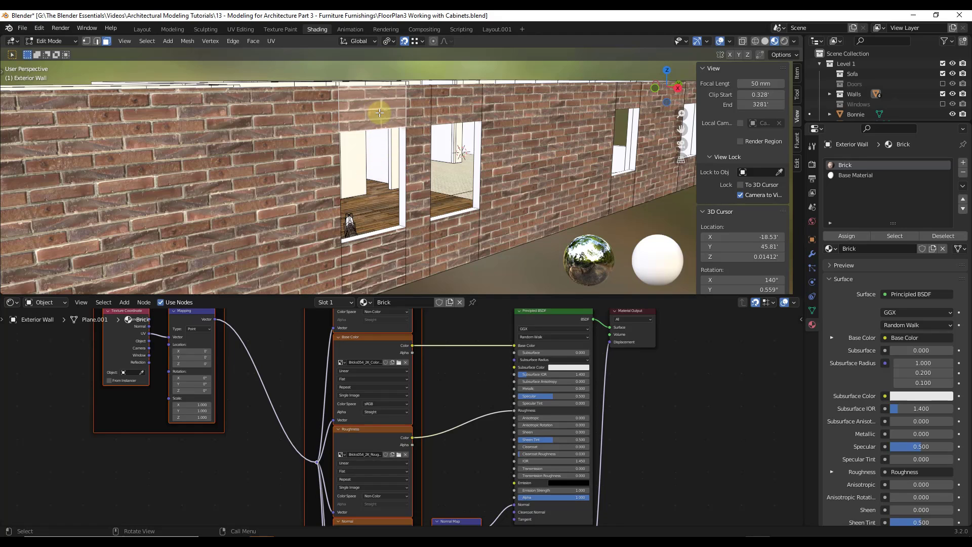
click(729, 41)
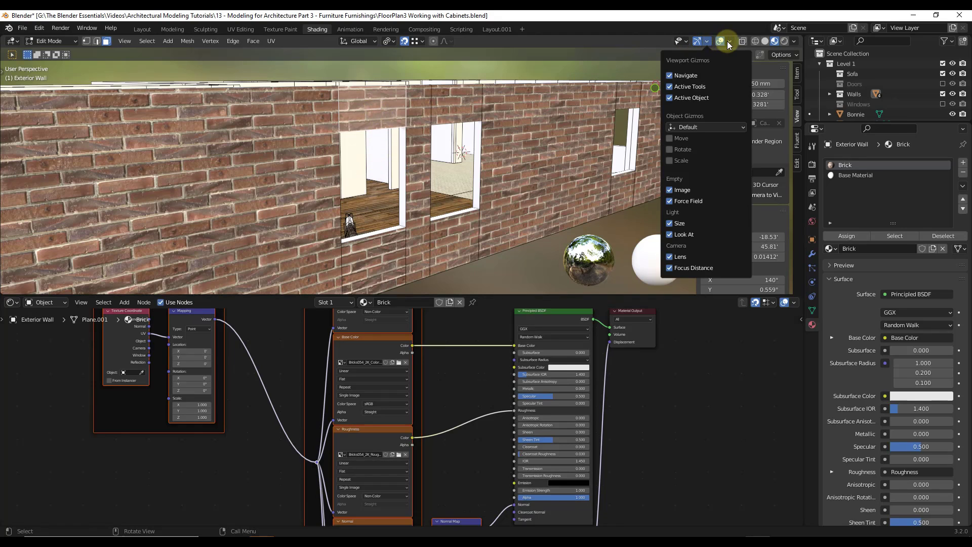
click(728, 44)
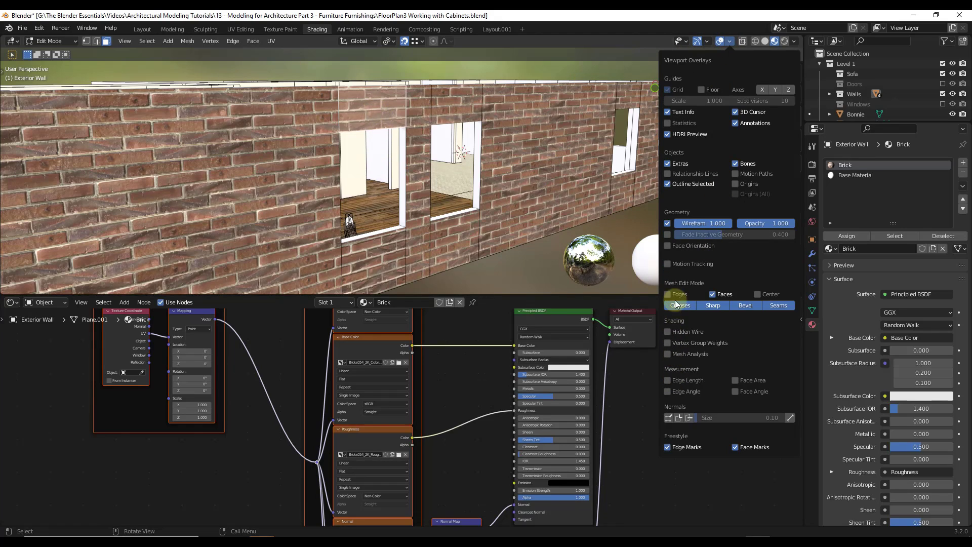
click(667, 246)
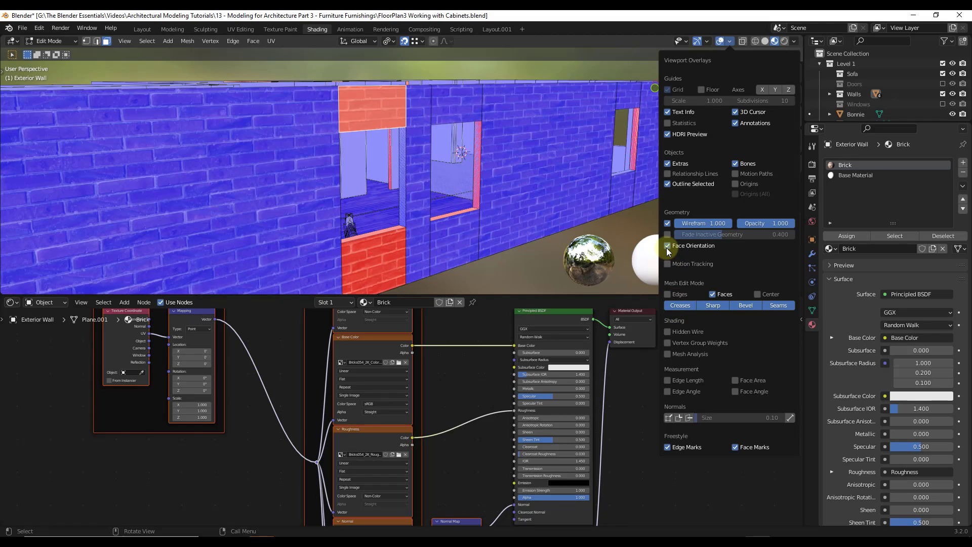
key(n)
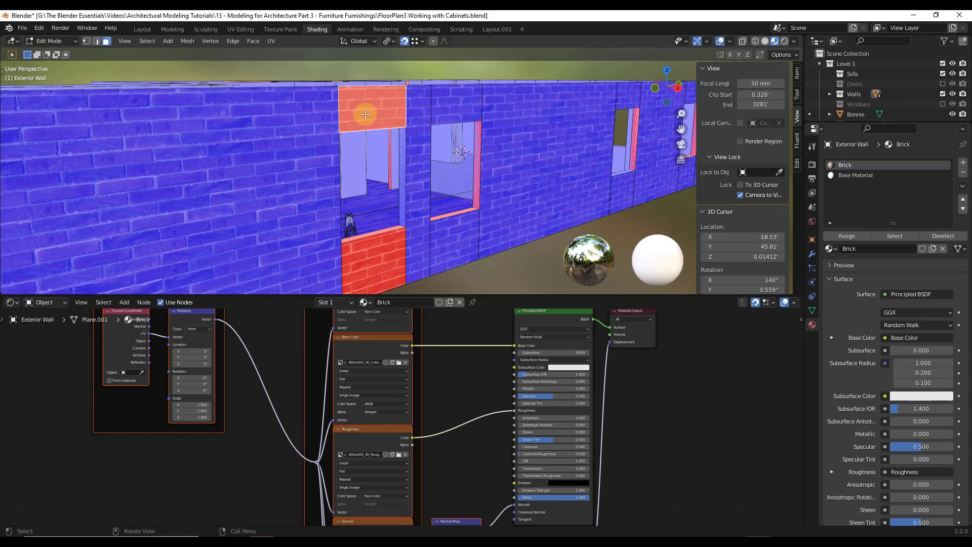
Select the reversed outer wall faces above and below the first window opening and flip their normals
shift+click(377, 265)
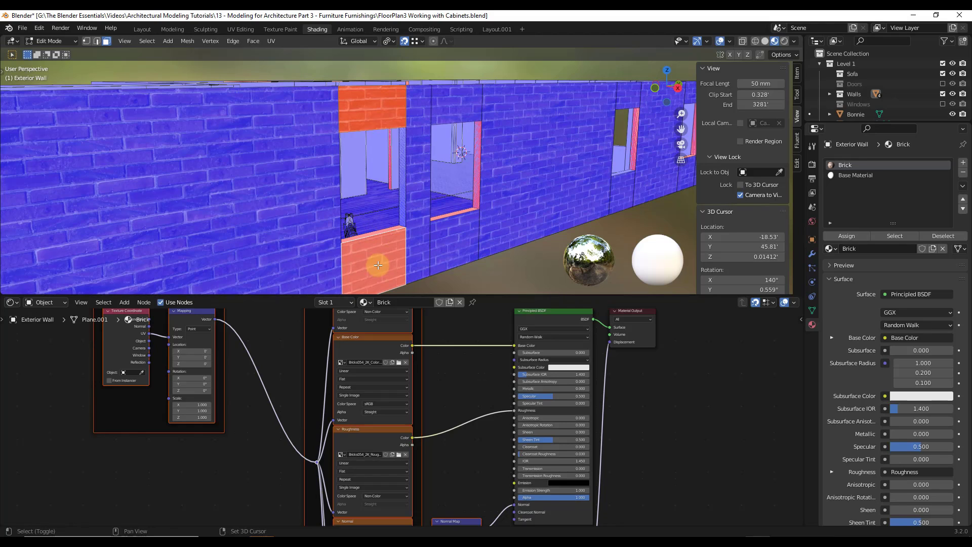
shift+click(370, 99)
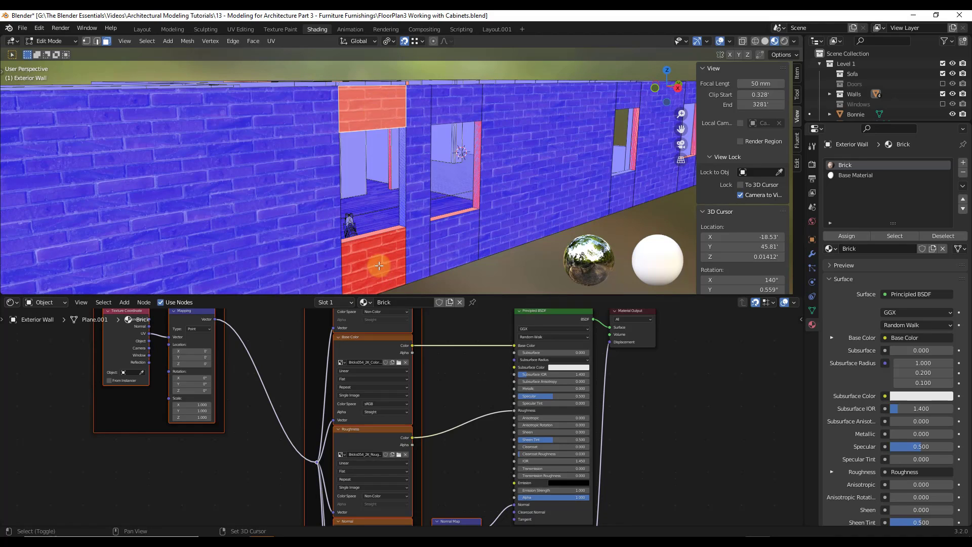
shift+click(379, 266)
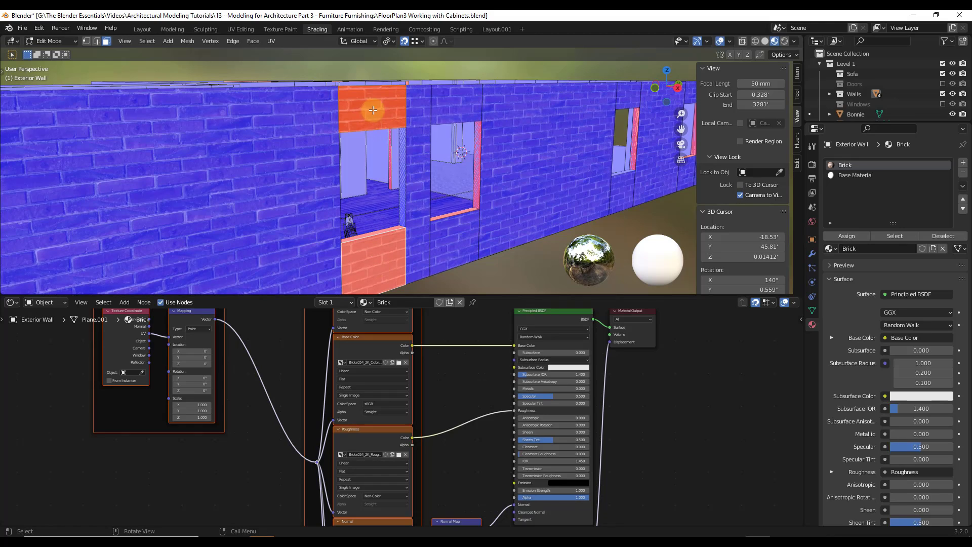
click(238, 41)
click(182, 41)
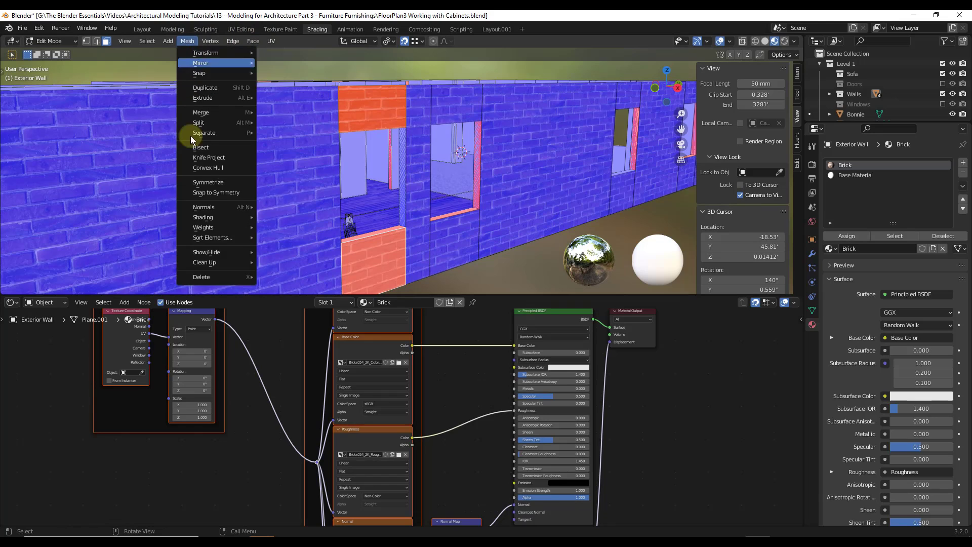
mouse_move(208, 210)
click(273, 206)
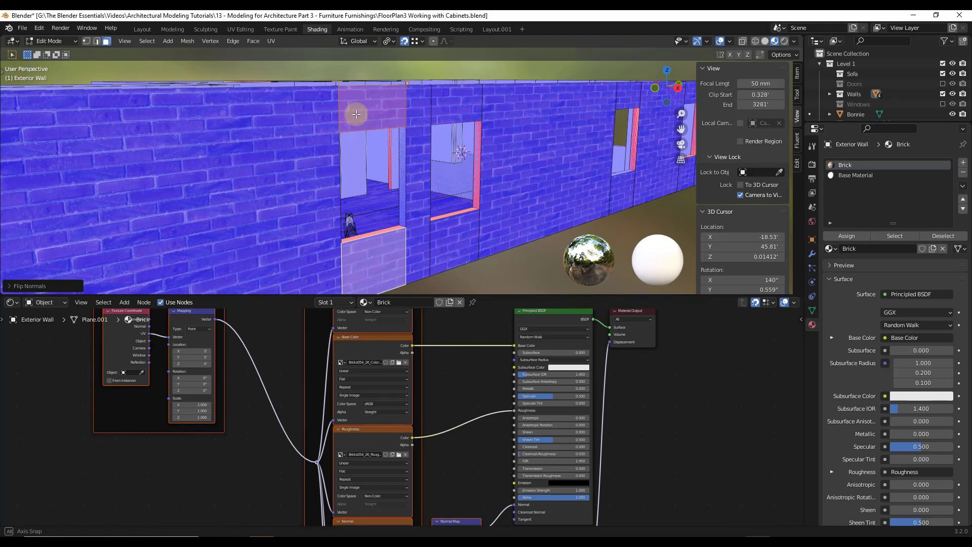
On the interior side of the same wall, select the reversed faces above and below the window opening and flip their normals
middle_drag(361, 114, 467, 148)
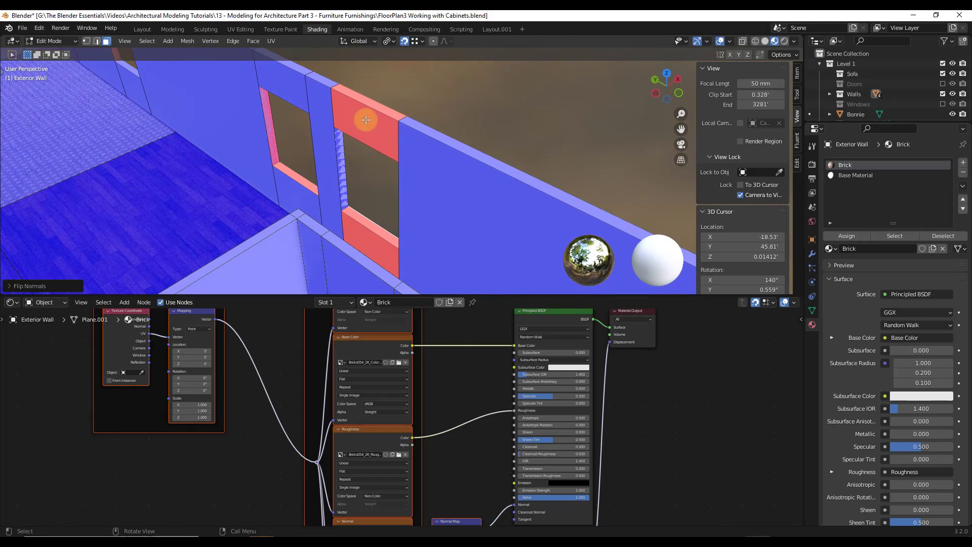
click(366, 120)
click(372, 240)
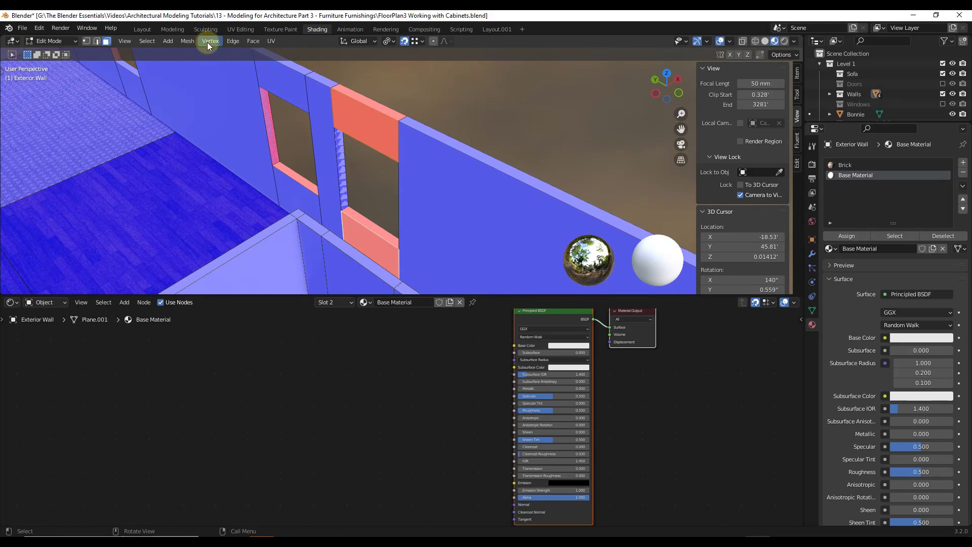
click(251, 41)
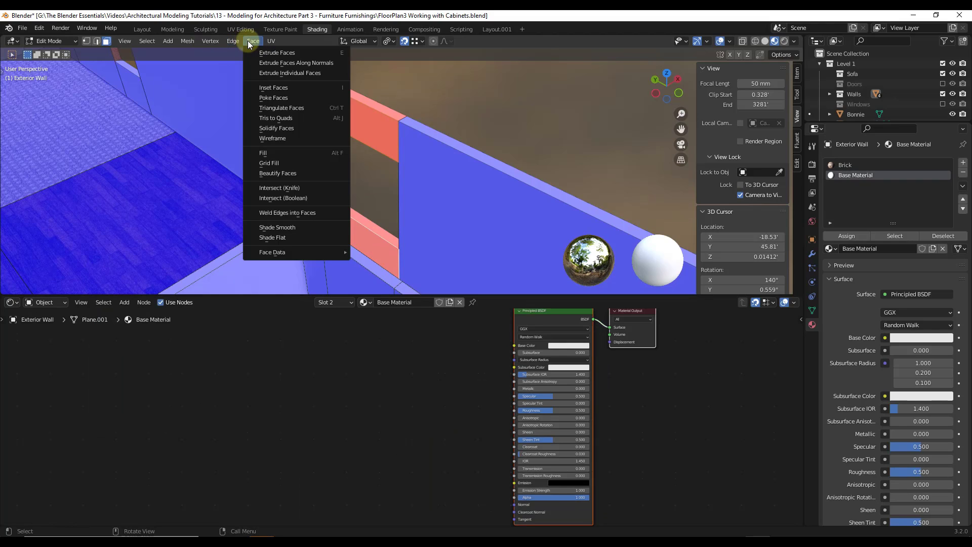
mouse_move(194, 42)
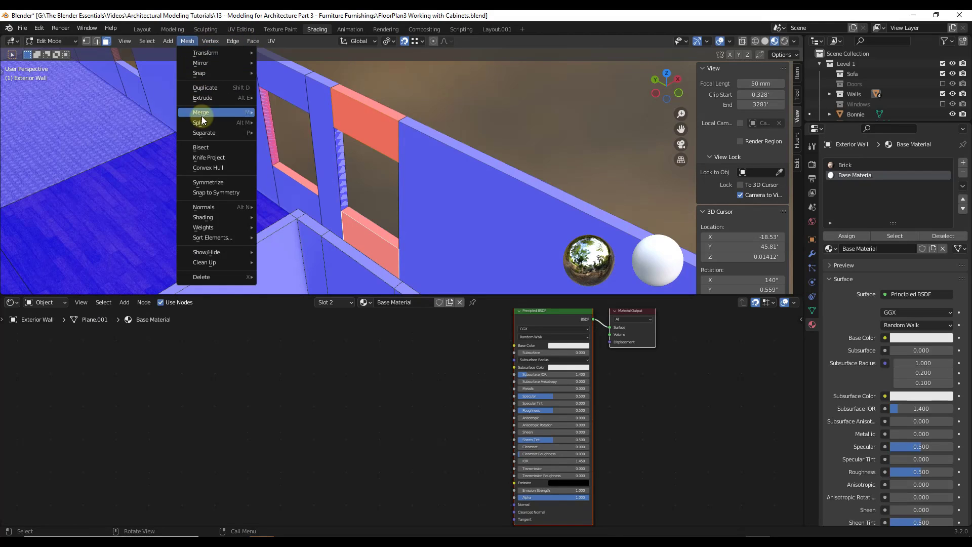
mouse_move(224, 206)
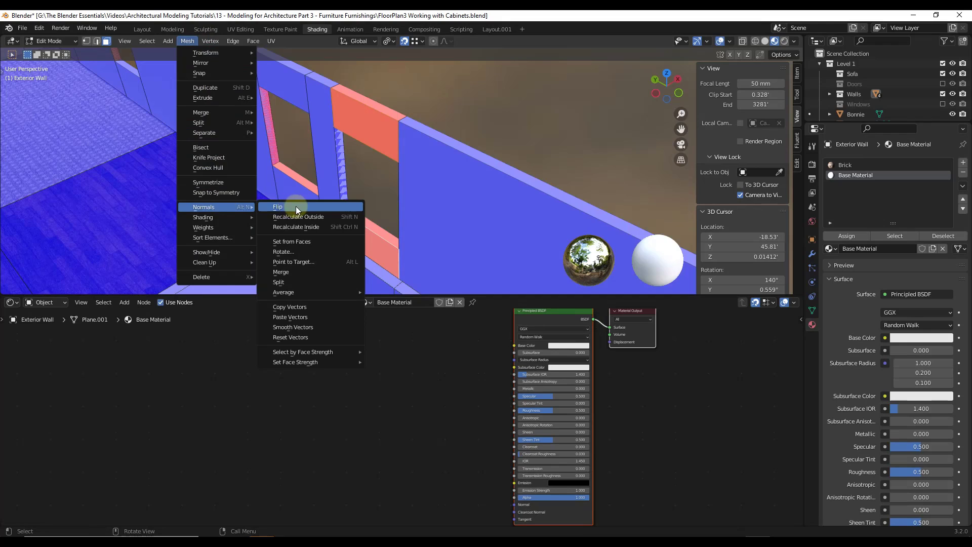
click(298, 207)
Check the flipped faces from outside the building and turn off the Face Orientation overlay
middle_drag(471, 129, 365, 127)
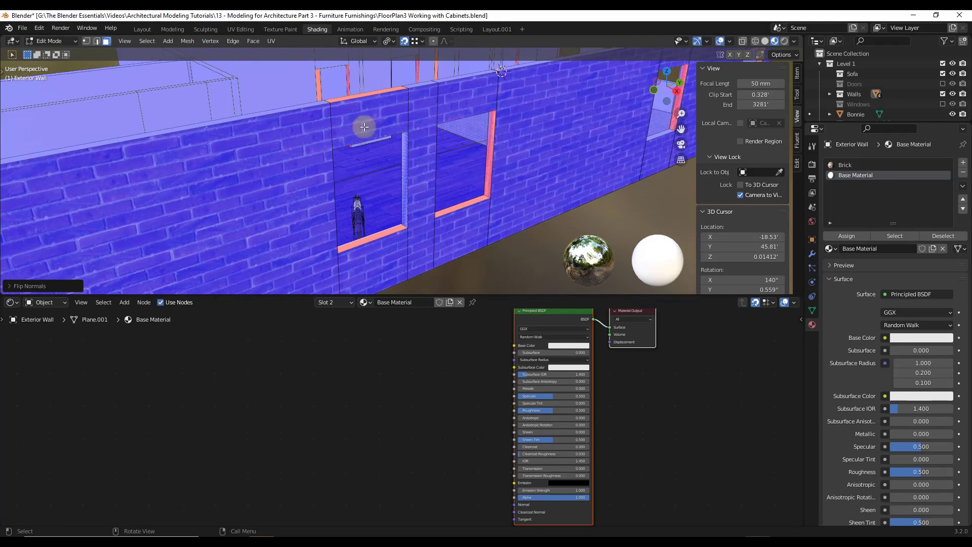
scroll(365, 127, down, 5)
middle_drag(372, 161, 367, 155)
scroll(379, 154, up, 2)
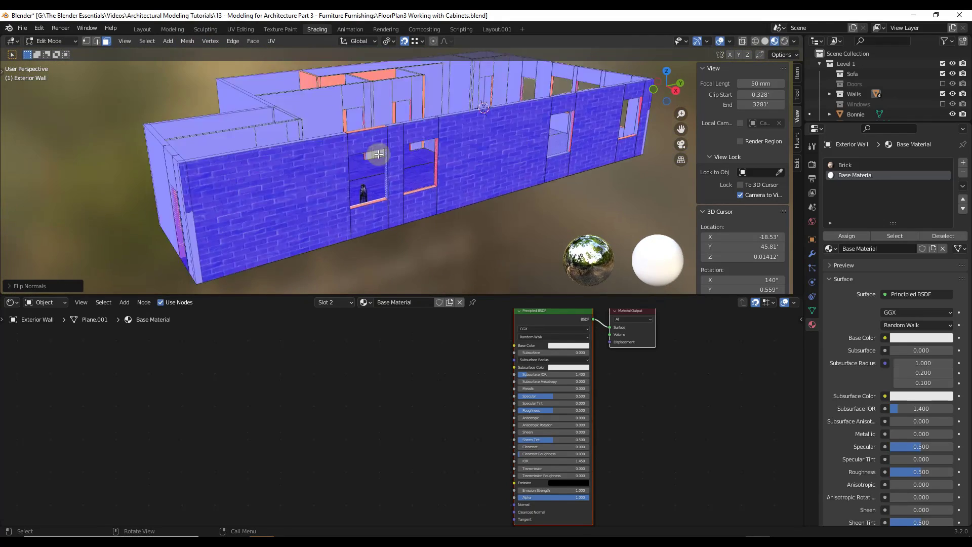
scroll(379, 155, up, 5)
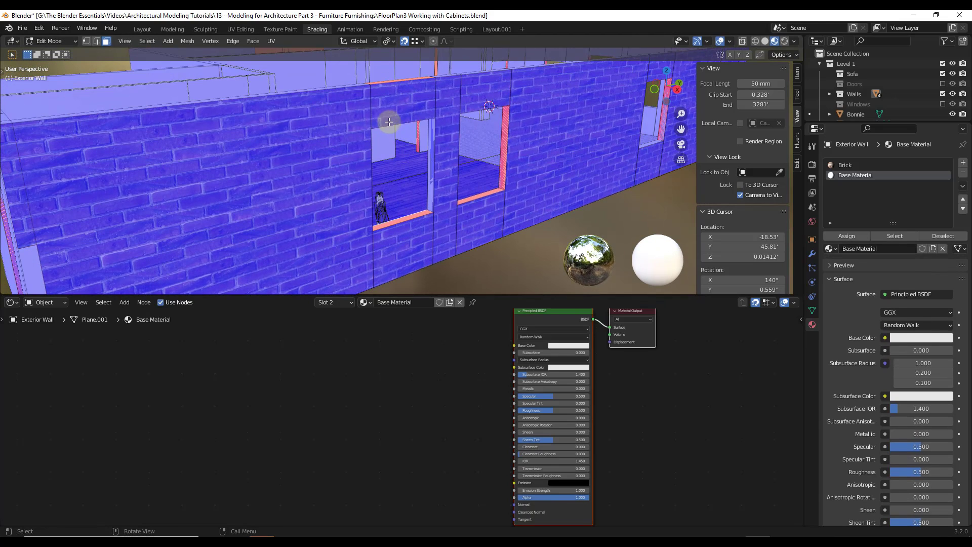
click(730, 41)
click(669, 244)
scroll(541, 150, down, 4)
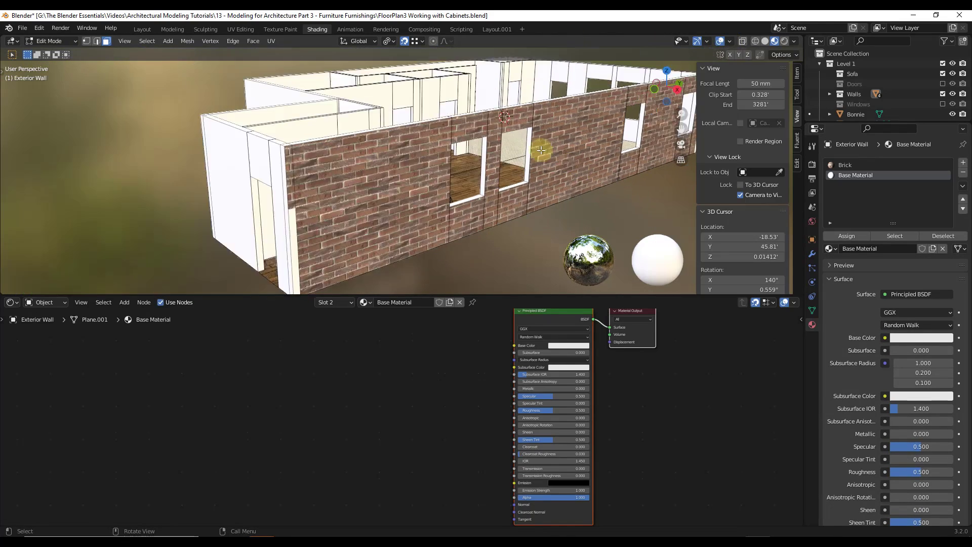
scroll(541, 150, down, 2)
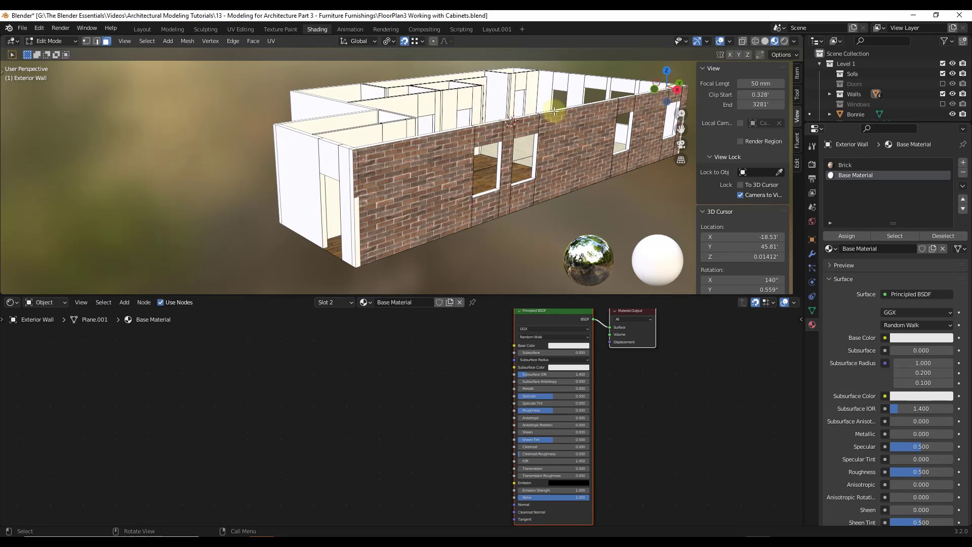
In Front view, select all the exterior wall's outward faces, including those around the window opening, and assign the Brick material to them
click(652, 89)
shift+click(463, 143)
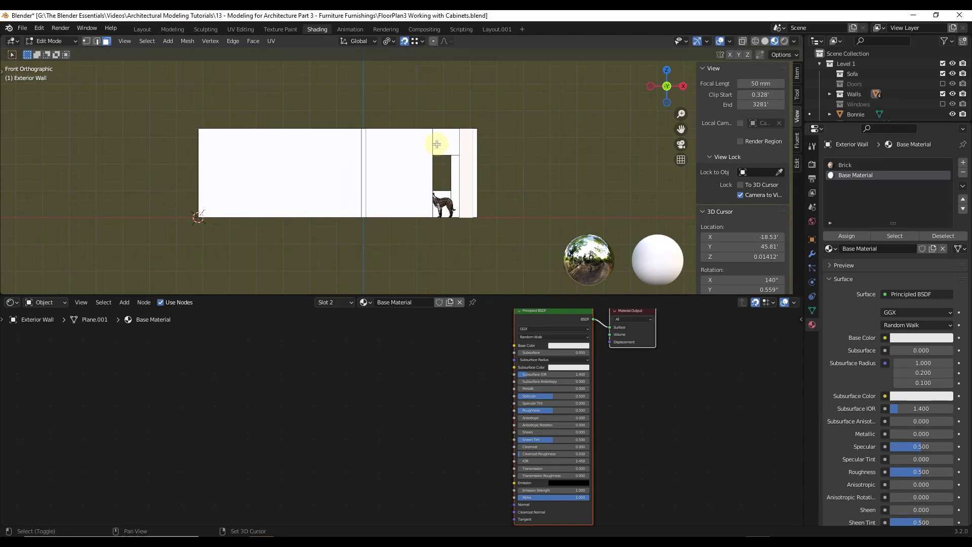
shift+click(436, 141)
shift+click(408, 146)
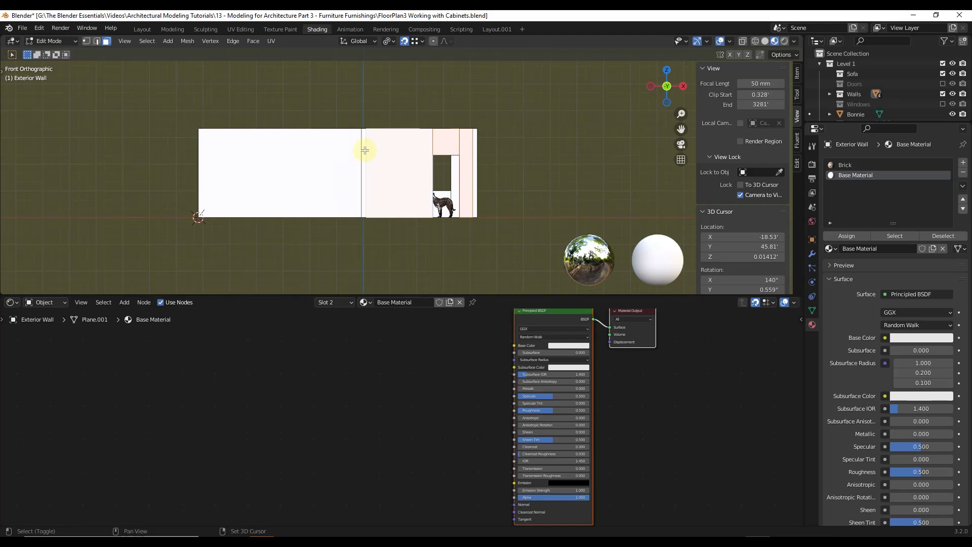
scroll(365, 150, up, 2)
shift+click(349, 148)
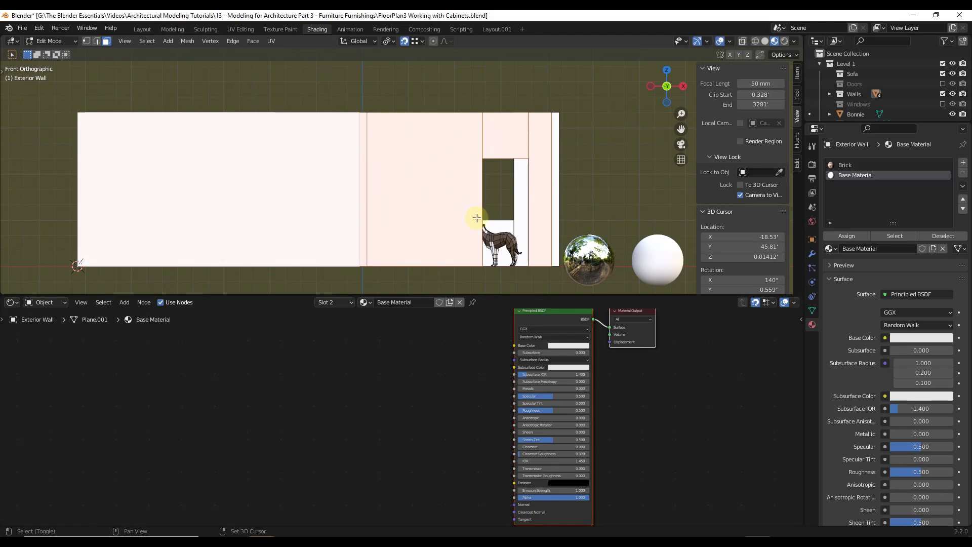
shift+click(505, 225)
shift+click(556, 214)
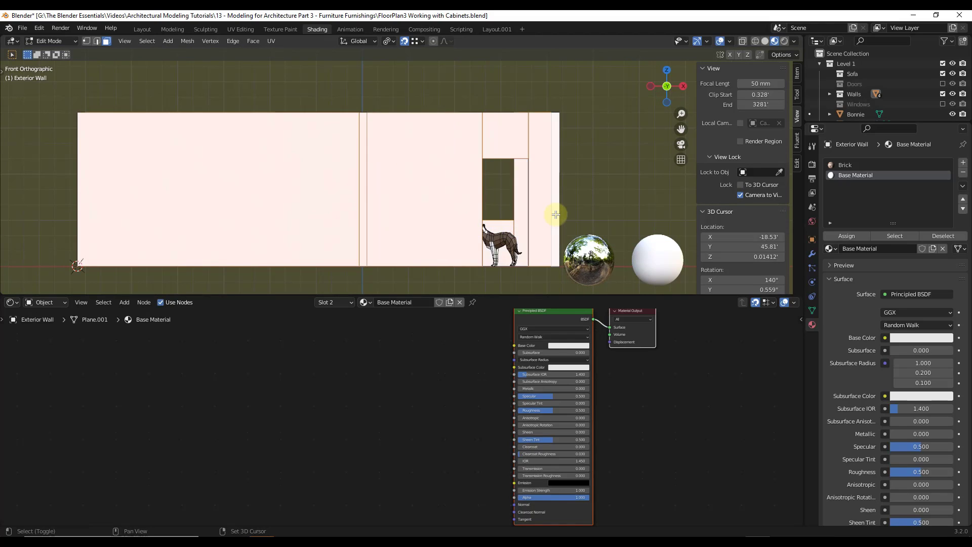
click(847, 166)
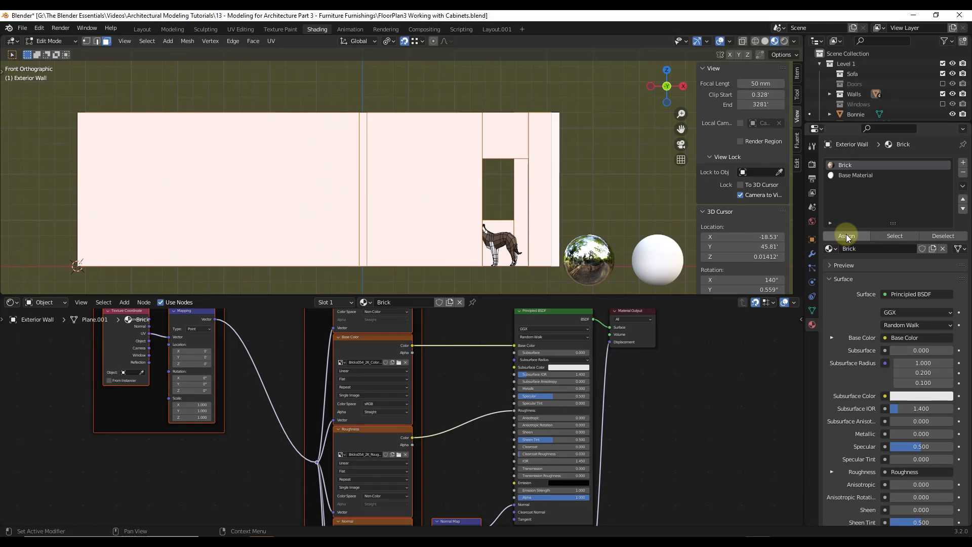
click(846, 236)
Assign Brick to the exterior wall's outward faces in Left and Back views, and return to Object Mode
click(653, 86)
click(842, 165)
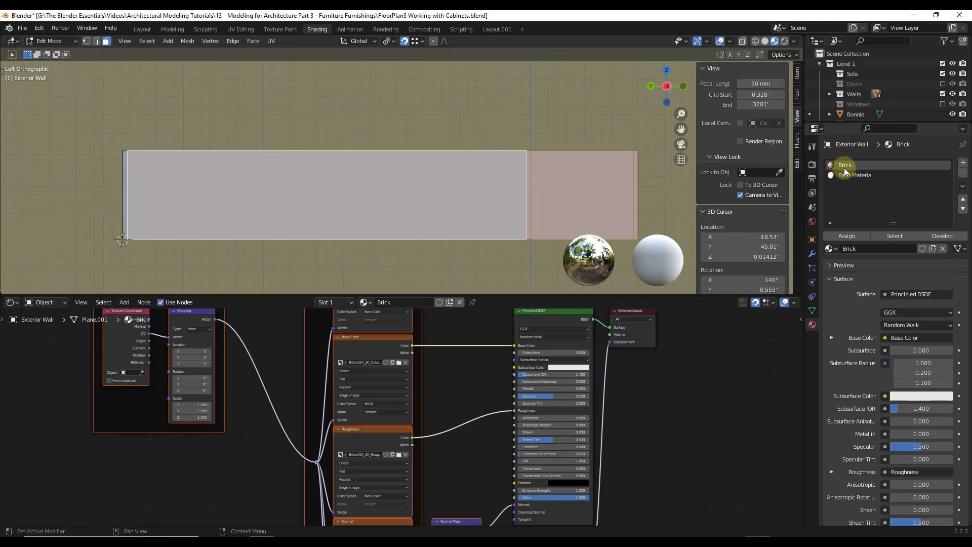
click(651, 87)
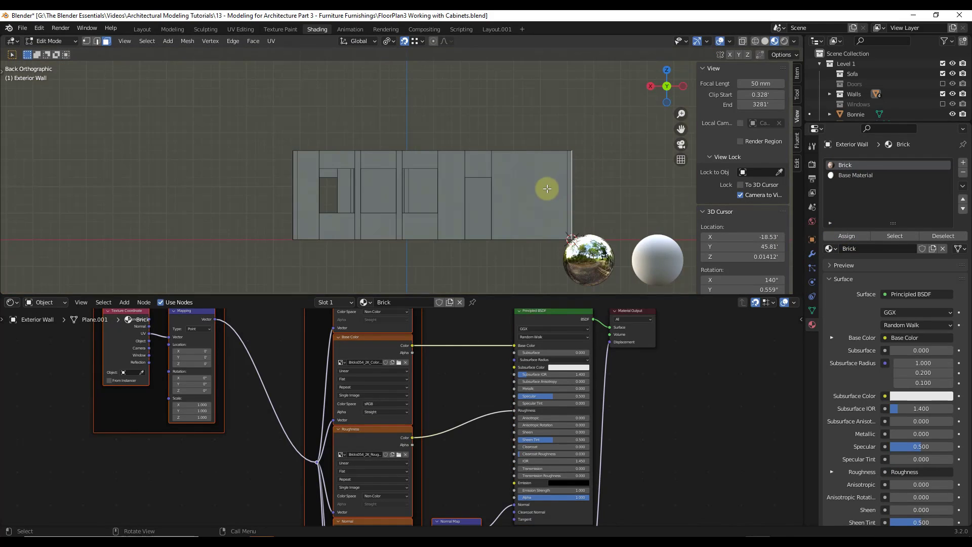
click(304, 163)
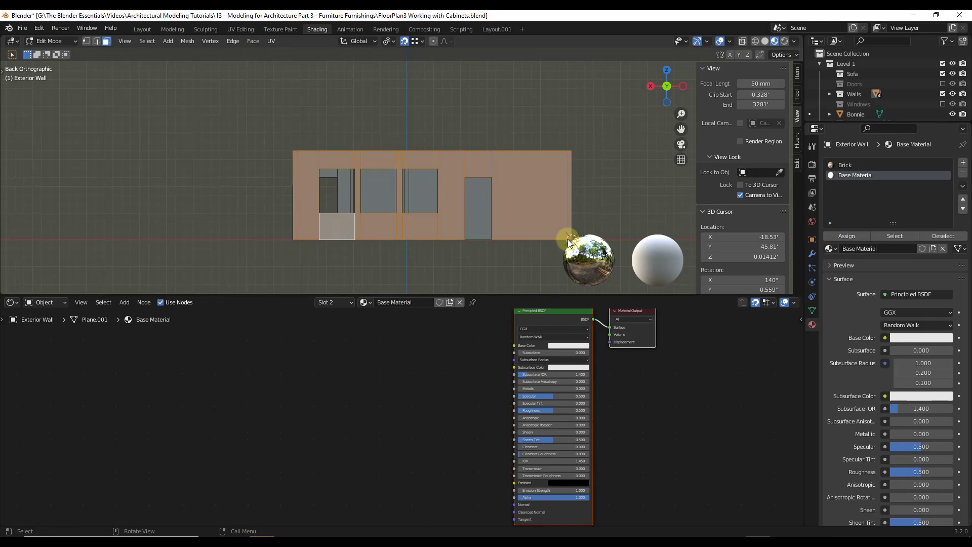
key(Tab)
middle_drag(520, 202, 489, 169)
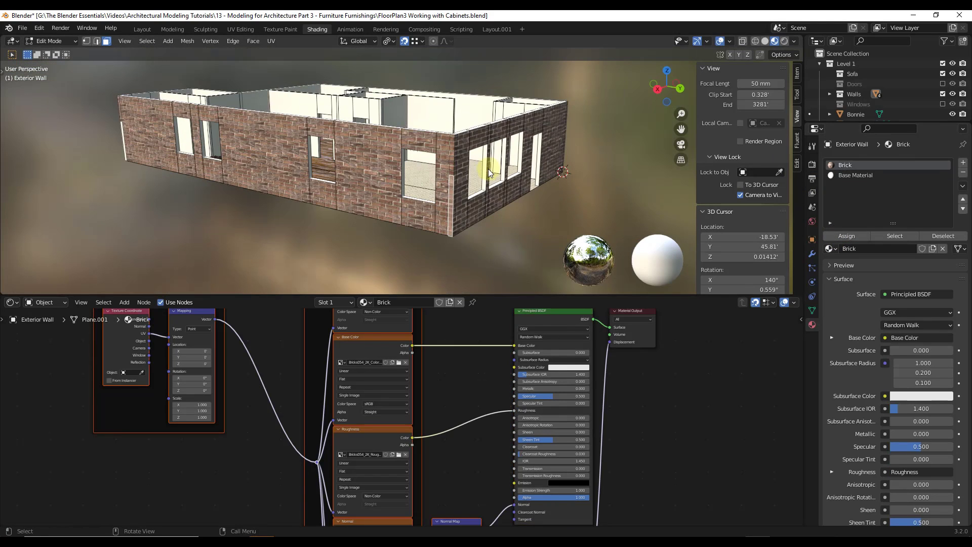
scroll(387, 137, up, 4)
scroll(382, 137, down, 2)
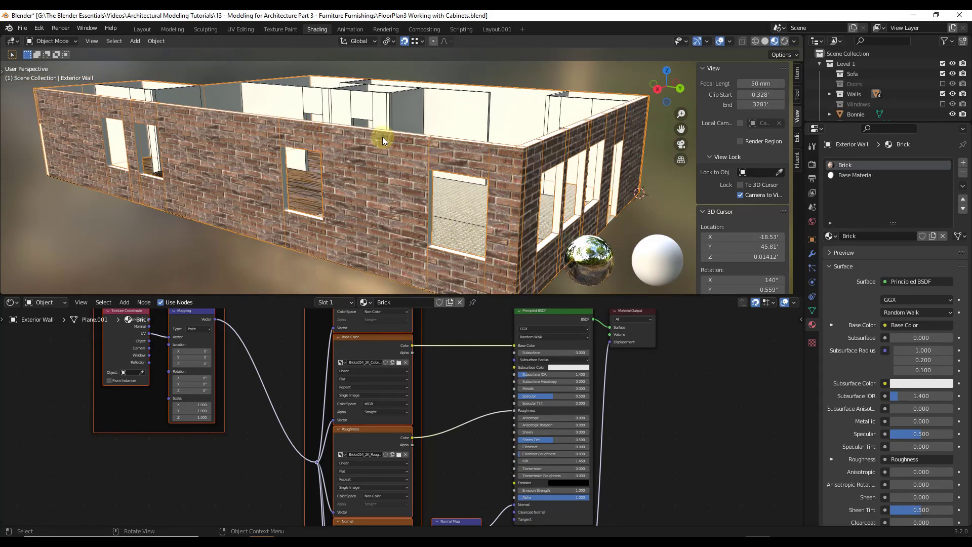
middle_drag(384, 143, 599, 145)
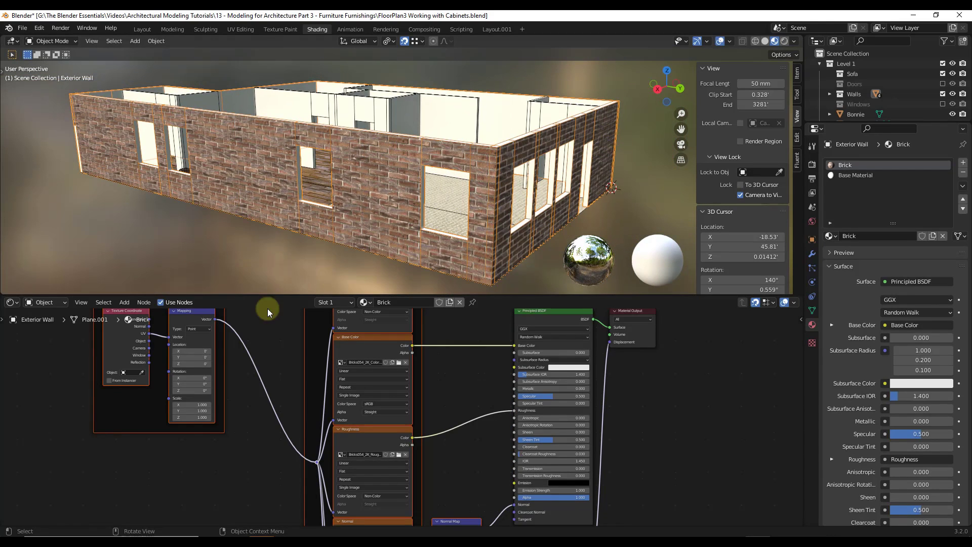
Set the X and Y scale of the Brick material's Mapping node to 1.5
scroll(191, 406, up, 1)
drag(191, 400, 196, 405)
click(199, 405)
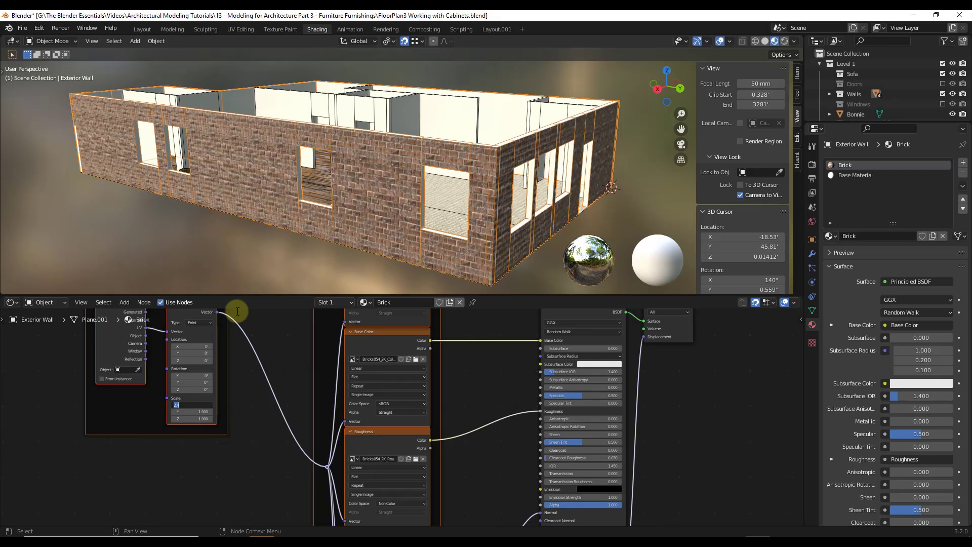
key(Tab)
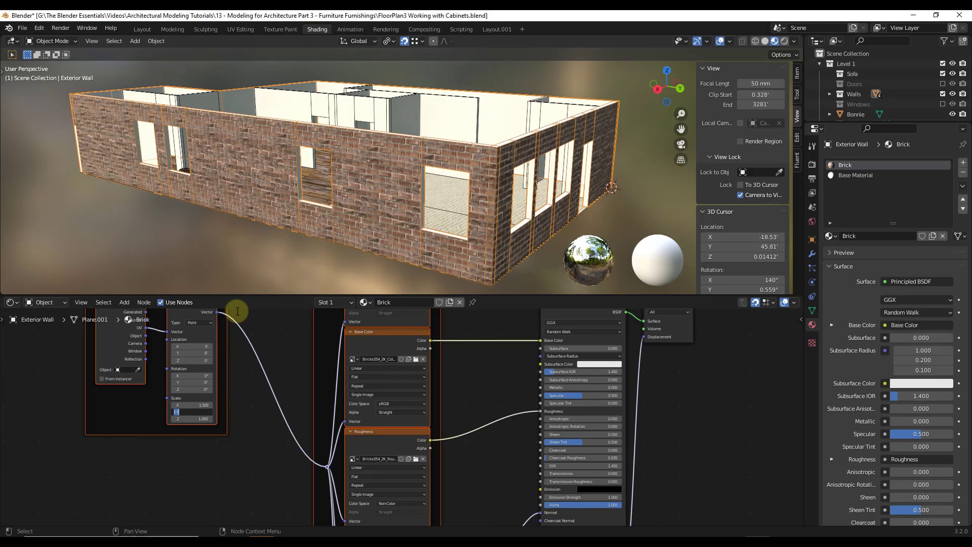
text(1.5)
key(Return)
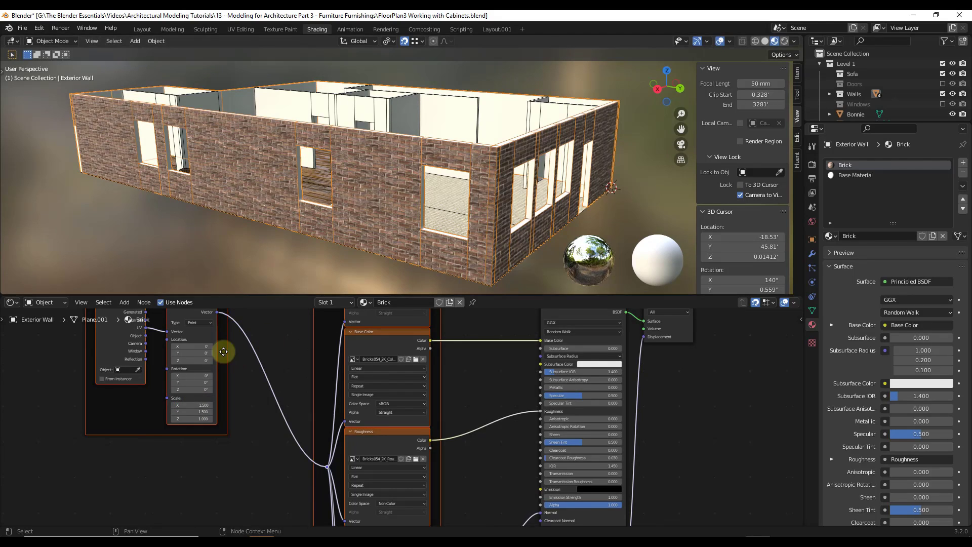
scroll(198, 407, up, 7)
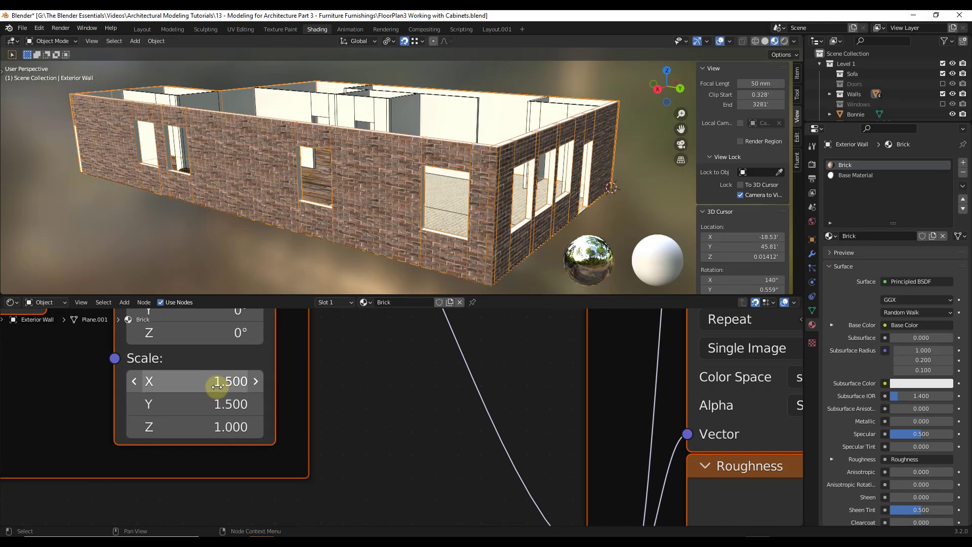
Re-enable the Doors and Windows collections of Level 1
middle_drag(423, 167, 414, 182)
click(943, 84)
click(829, 84)
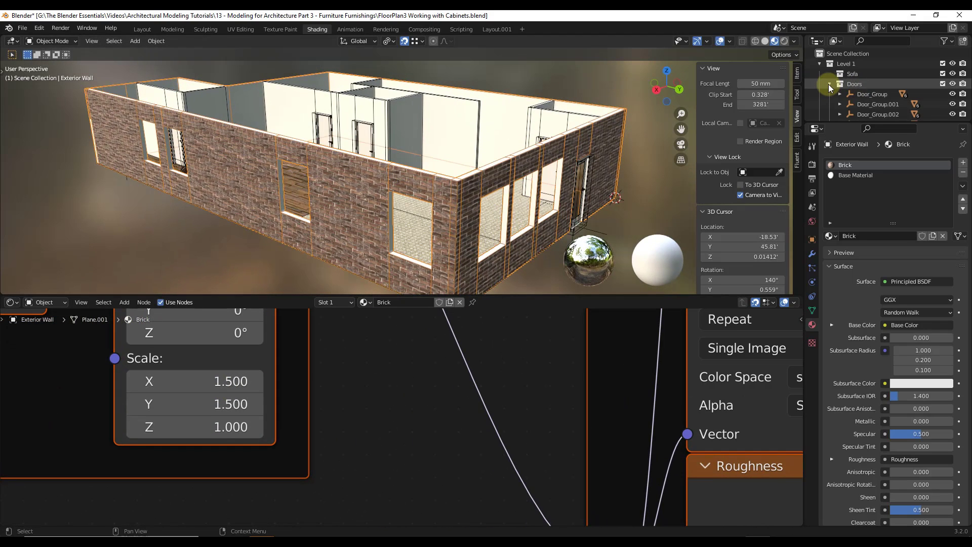
click(829, 84)
click(943, 105)
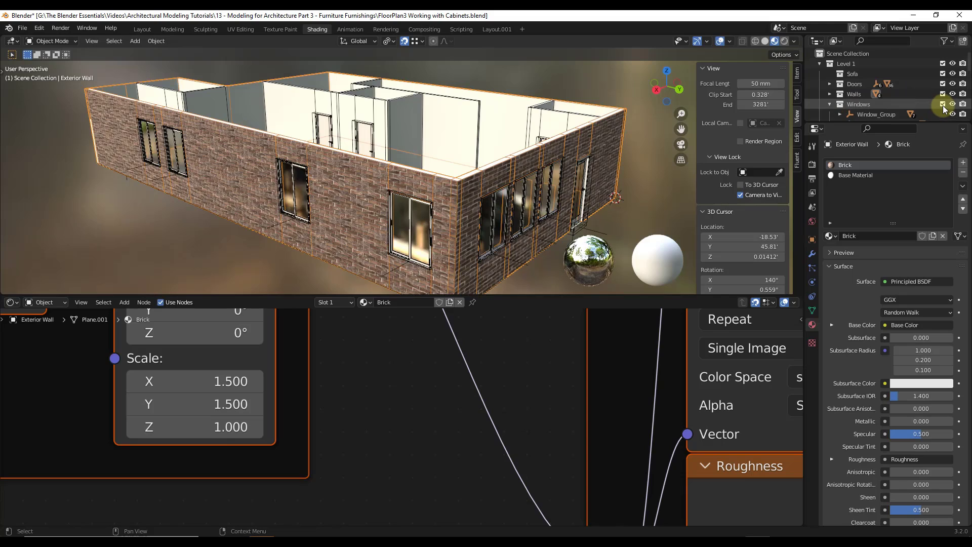
Re-enable the Furniture/Cabinets collection and view the furnished interior from above
scroll(900, 96, down, 2)
scroll(889, 86, down, 5)
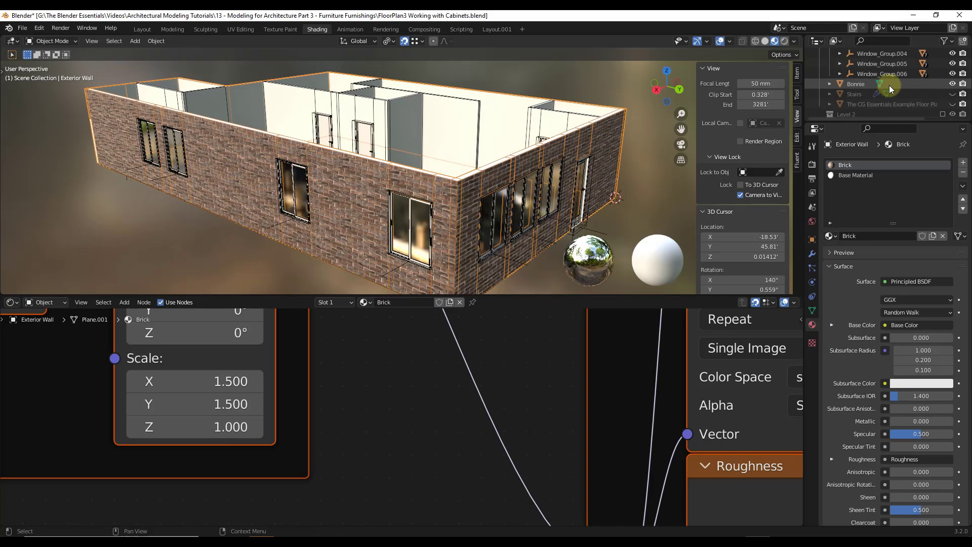
click(943, 84)
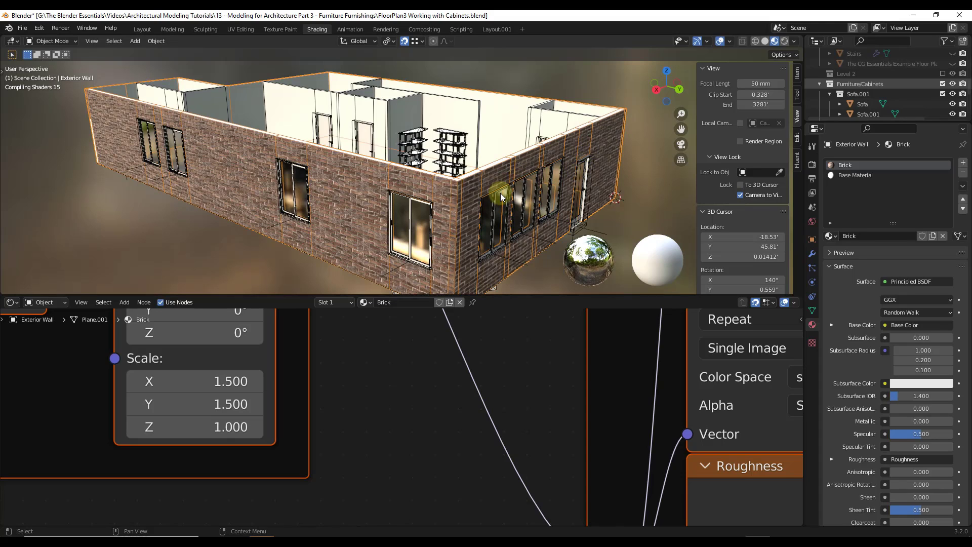
middle_drag(494, 196, 452, 163)
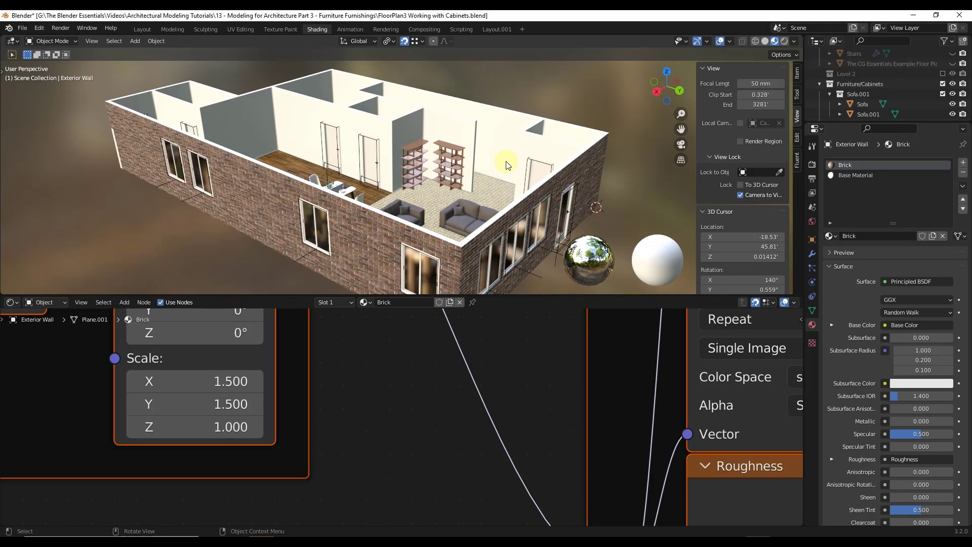
middle_drag(498, 165, 471, 162)
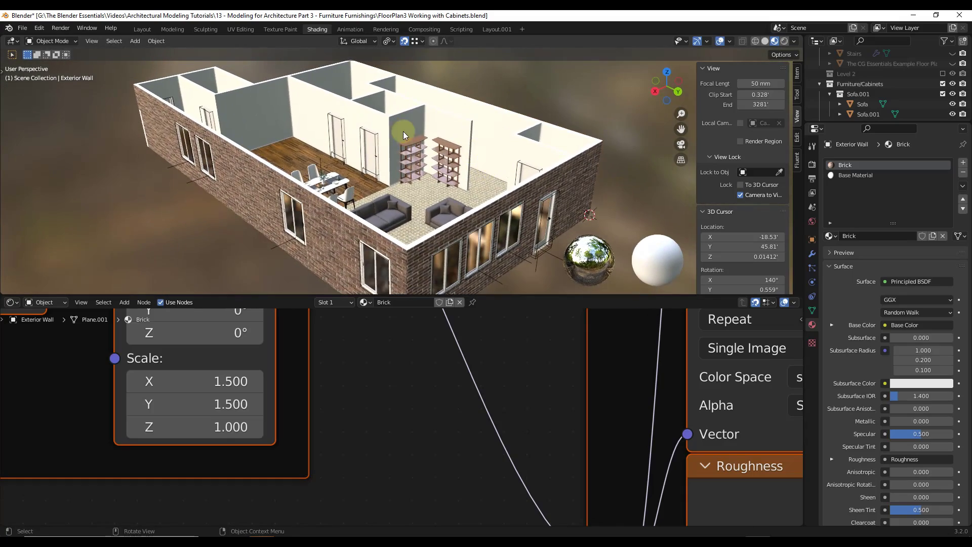
In Edit Mode, select the Interior Wall's two faces that form the corner behind the bookshelves
click(417, 124)
scroll(400, 124, up, 4)
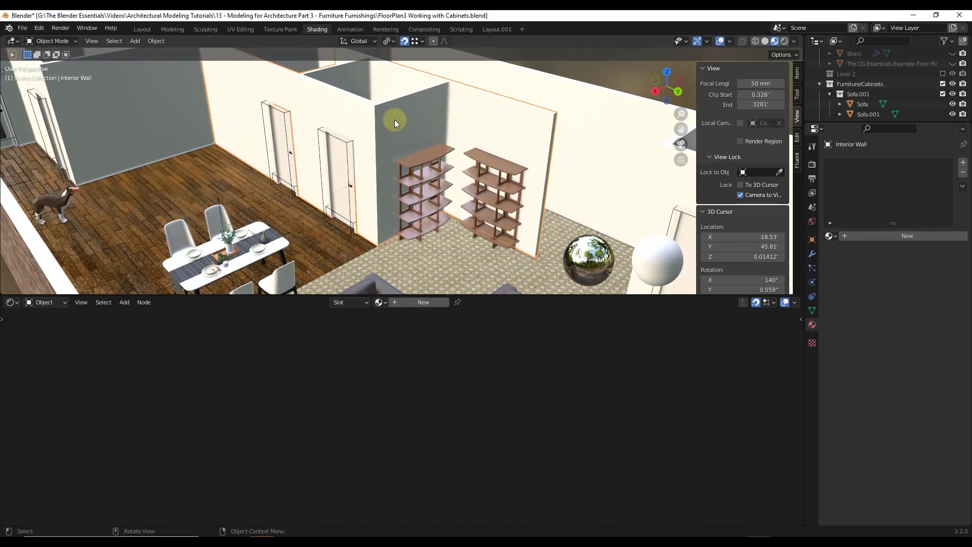
key(Tab)
scroll(377, 117, up, 3)
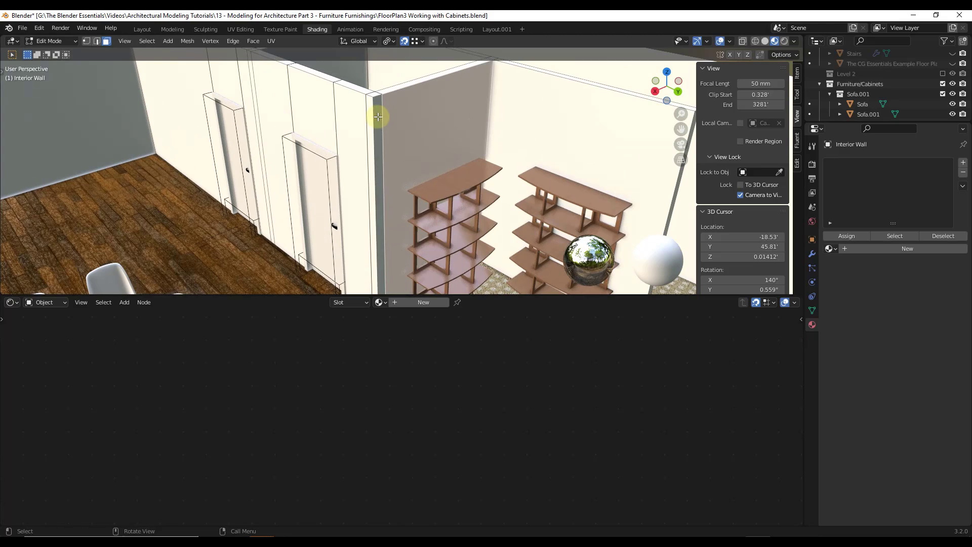
click(446, 99)
scroll(507, 119, down, 3)
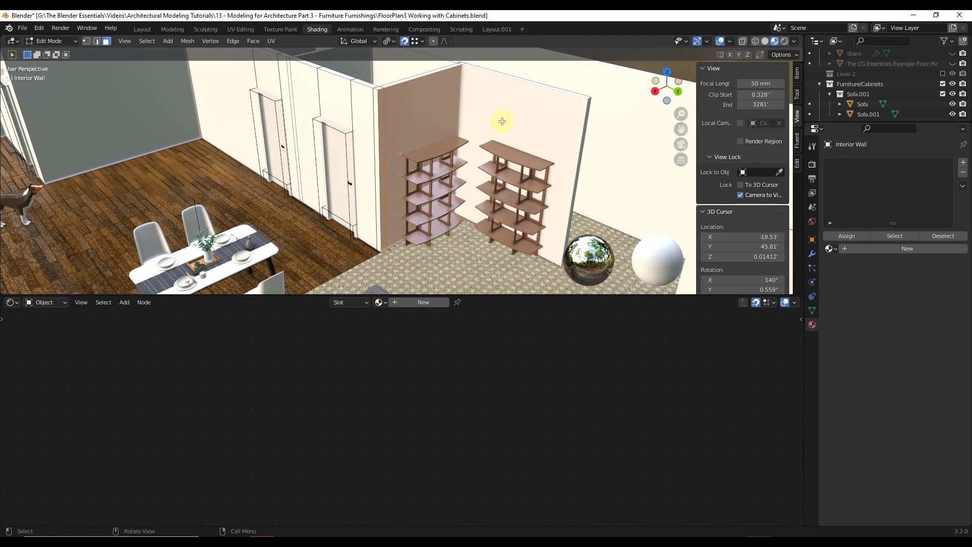
key(a)
click(412, 98)
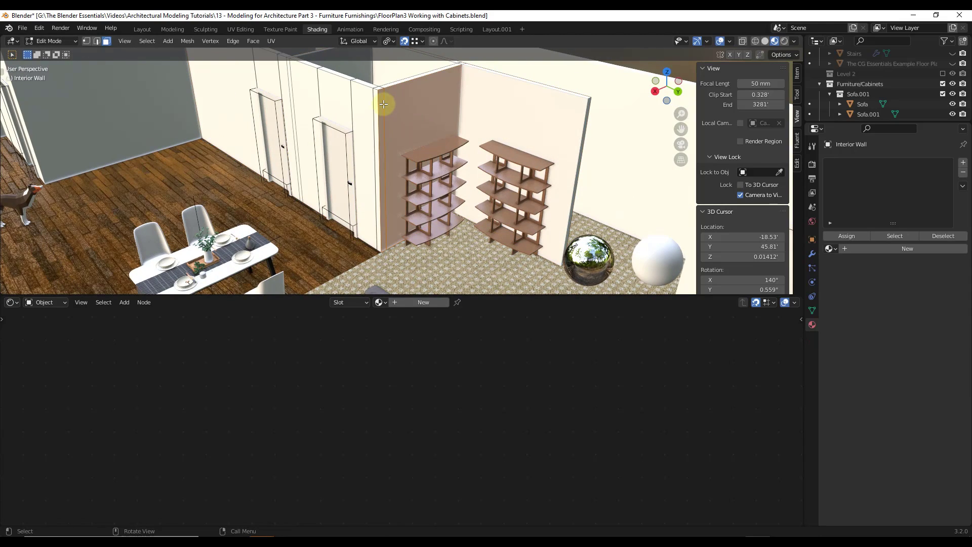
shift+middle_drag(427, 95, 462, 139)
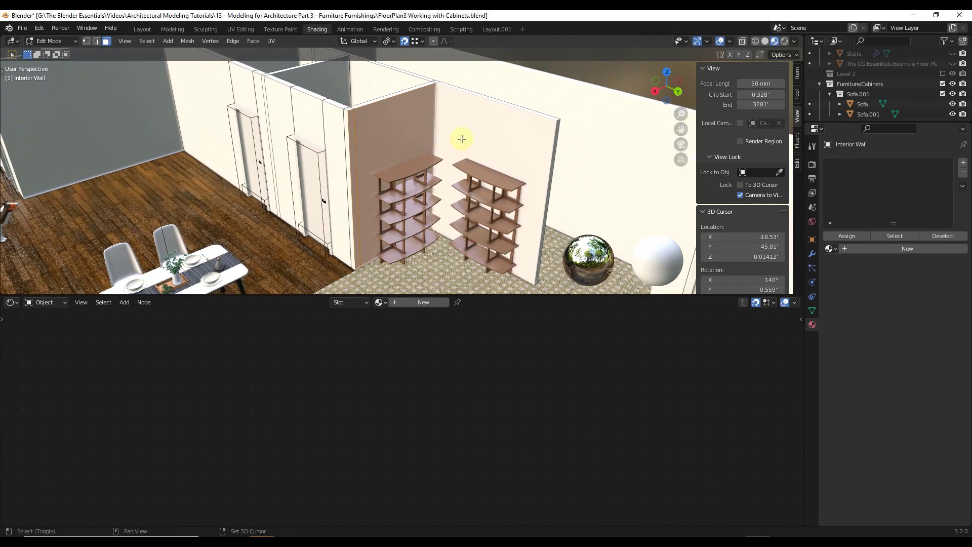
Create a new material on the Interior Wall and set its Base Color to blue
click(897, 247)
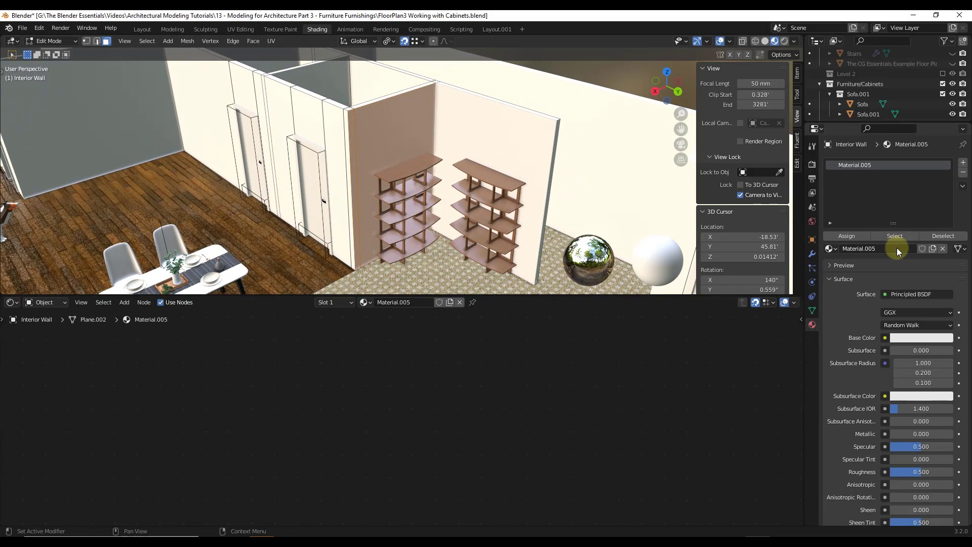
click(916, 336)
drag(904, 229, 916, 218)
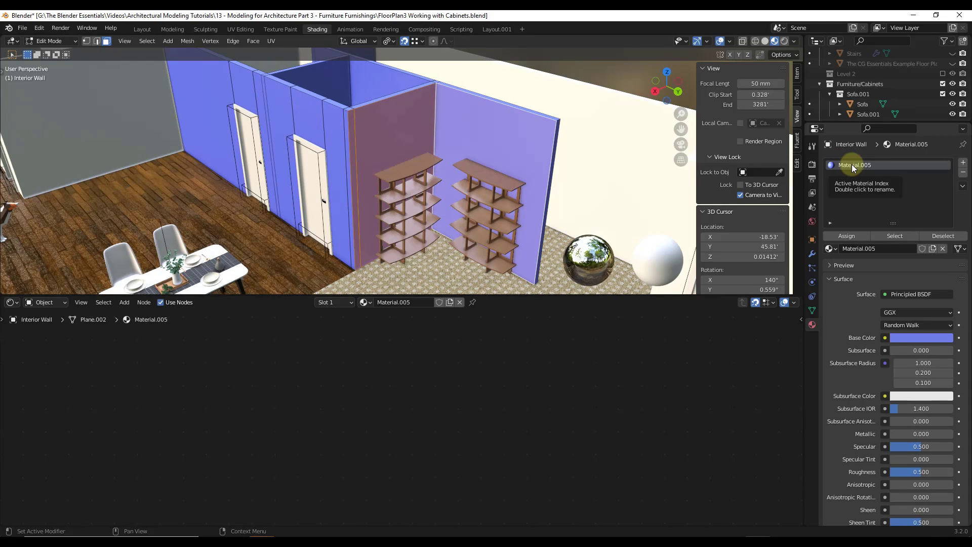
Add a second, white material to the Interior Wall in a new slot and name it White Paint
click(963, 162)
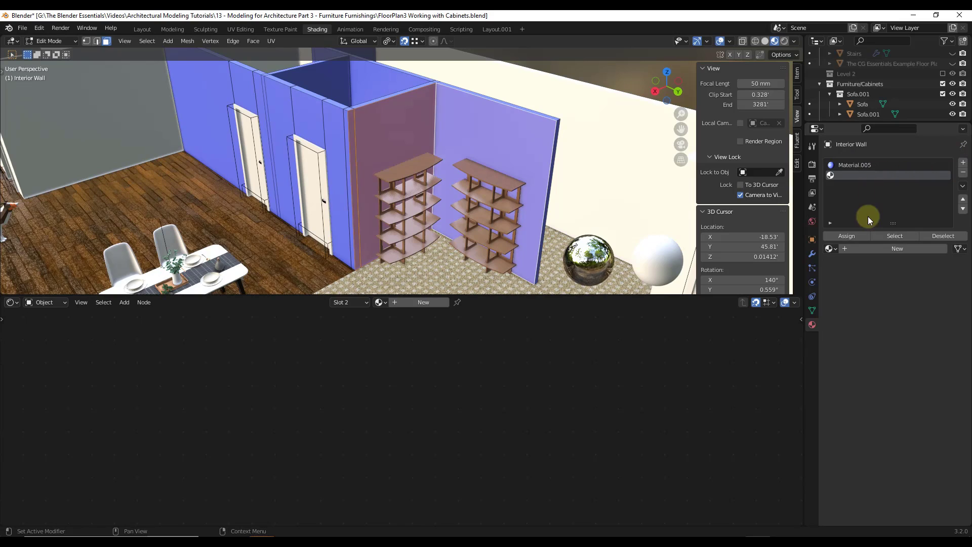
click(880, 247)
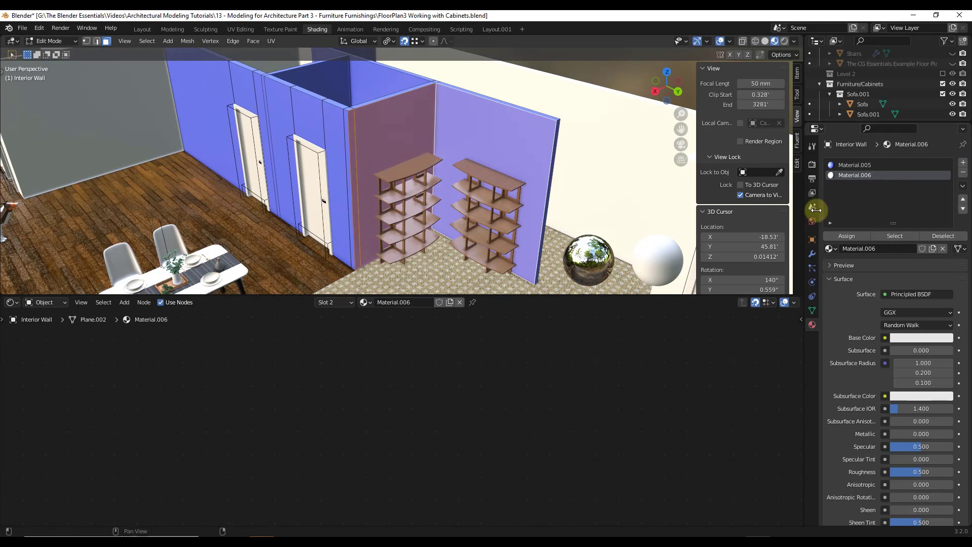
click(847, 236)
scroll(403, 109, down, 5)
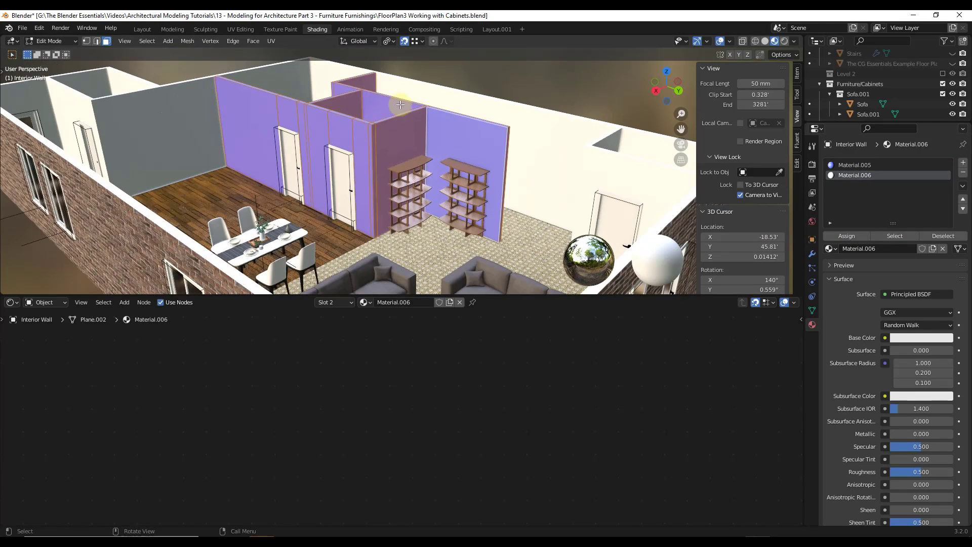
Assign White Paint to all of the Interior Wall's faces and move it to the first material slot
scroll(394, 103, up, 2)
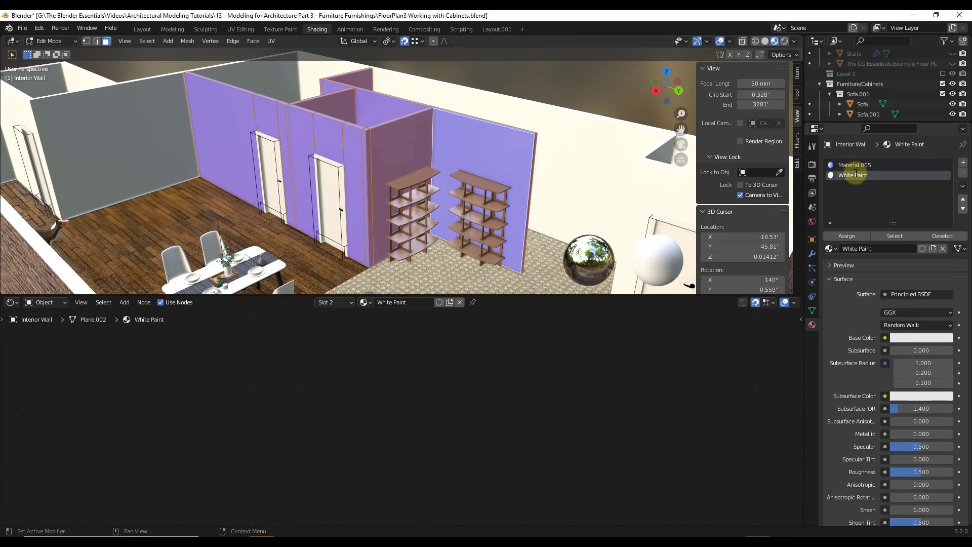
click(848, 236)
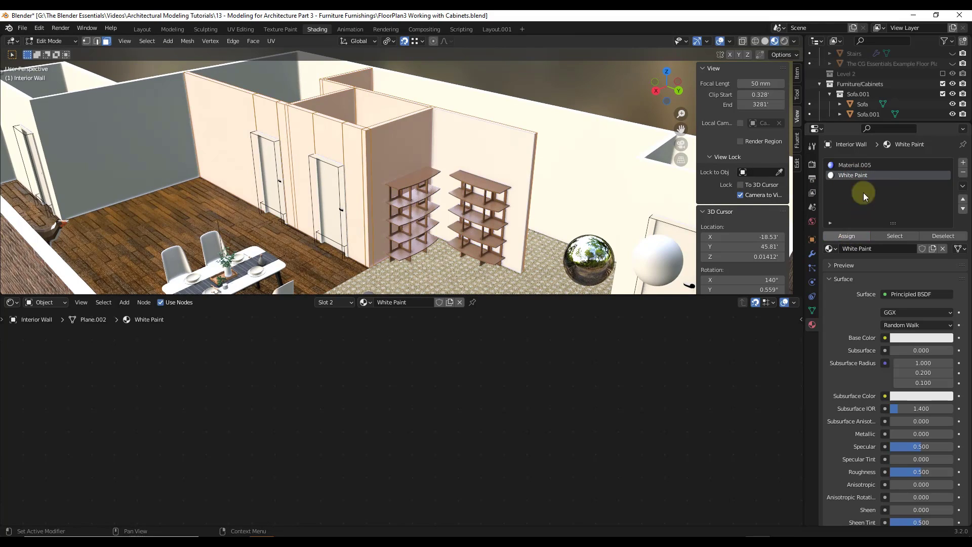
click(964, 200)
Assign the blue material to the two Interior Wall faces behind the bookshelves and return to Object Mode
scroll(374, 137, up, 4)
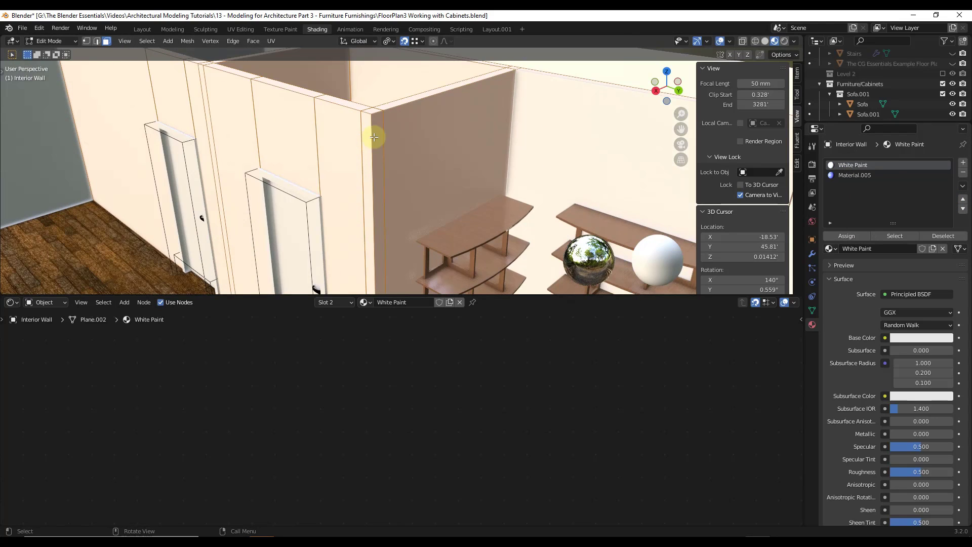
scroll(375, 132, down, 4)
scroll(545, 113, down, 3)
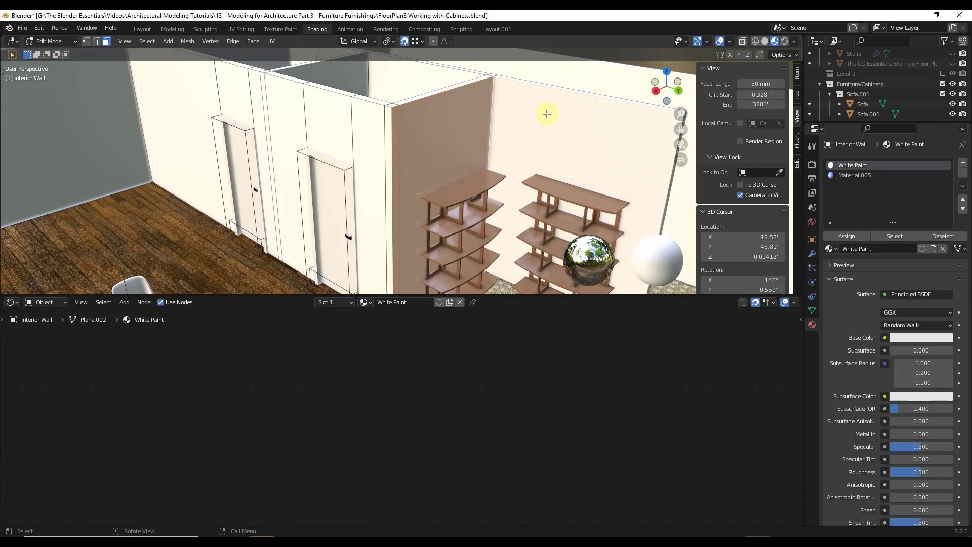
click(847, 167)
click(851, 176)
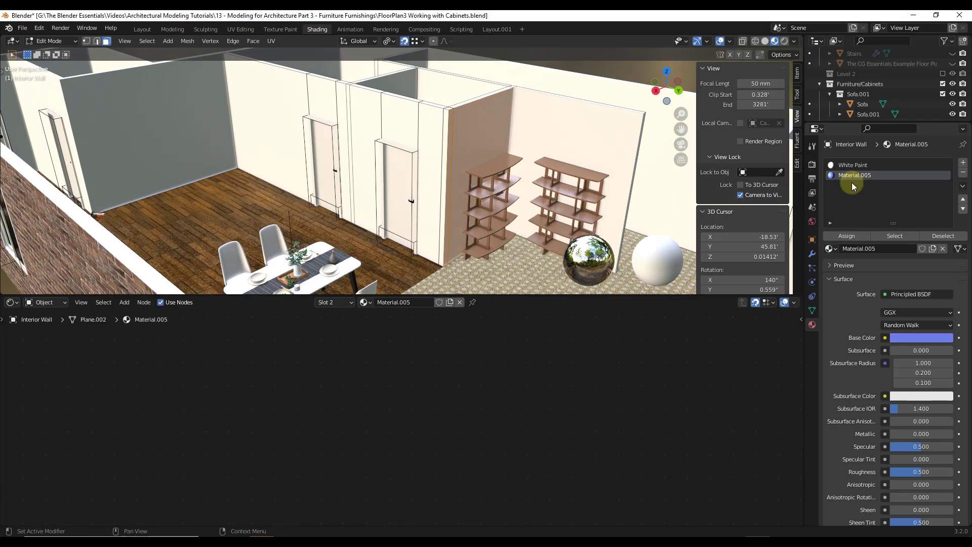
click(846, 237)
middle_drag(556, 143, 505, 138)
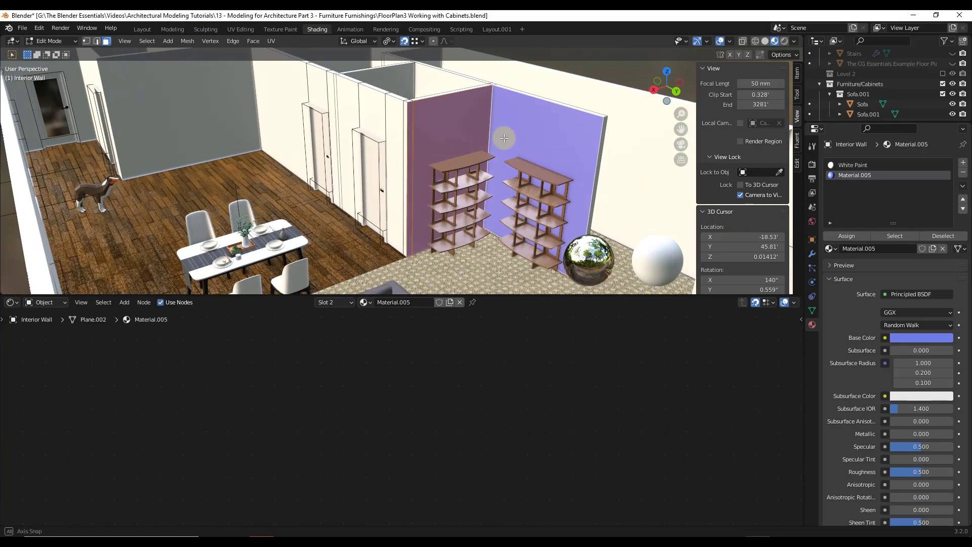
key(Tab)
scroll(478, 162, down, 5)
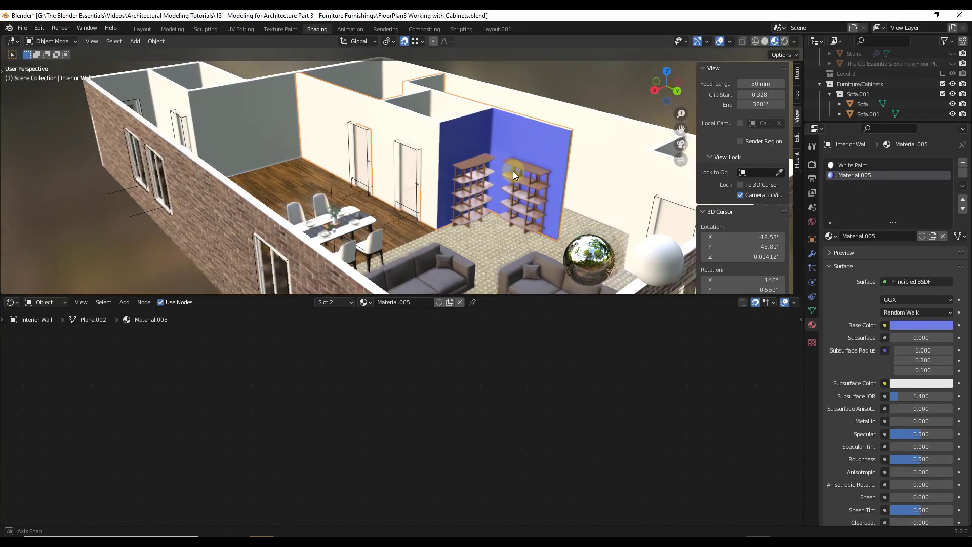
middle_drag(512, 171, 508, 177)
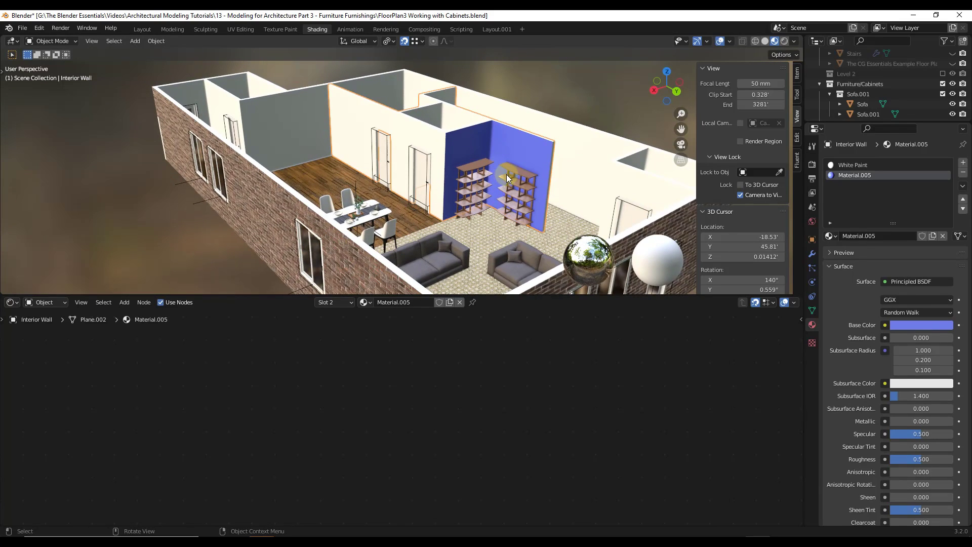